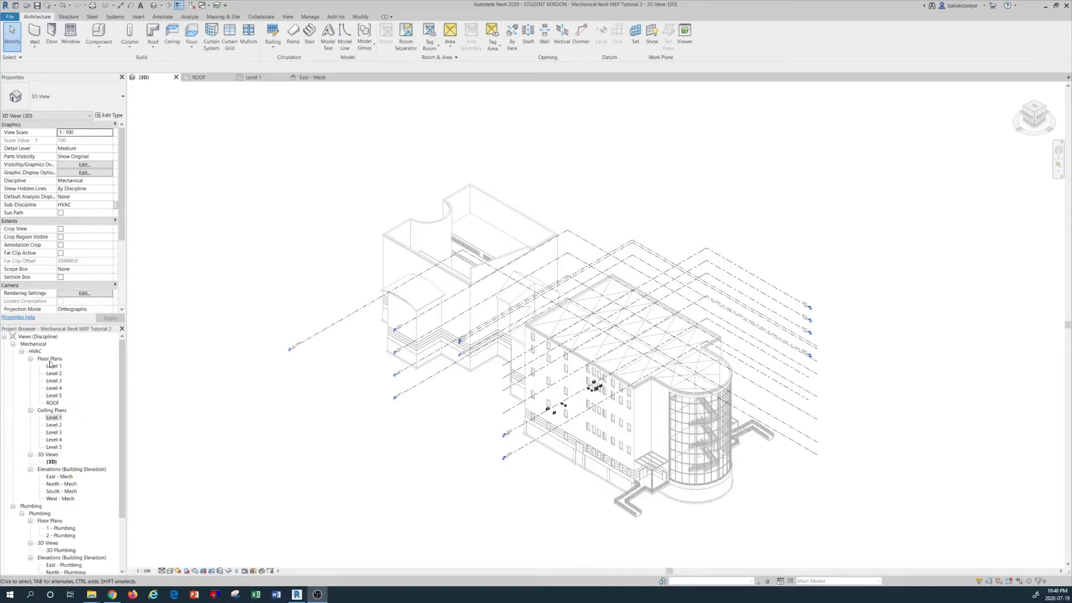
# - Open the ROOF floor plan of the HVAC views and start placing mechanical equipment
pyautogui.doubleClick(52, 403)
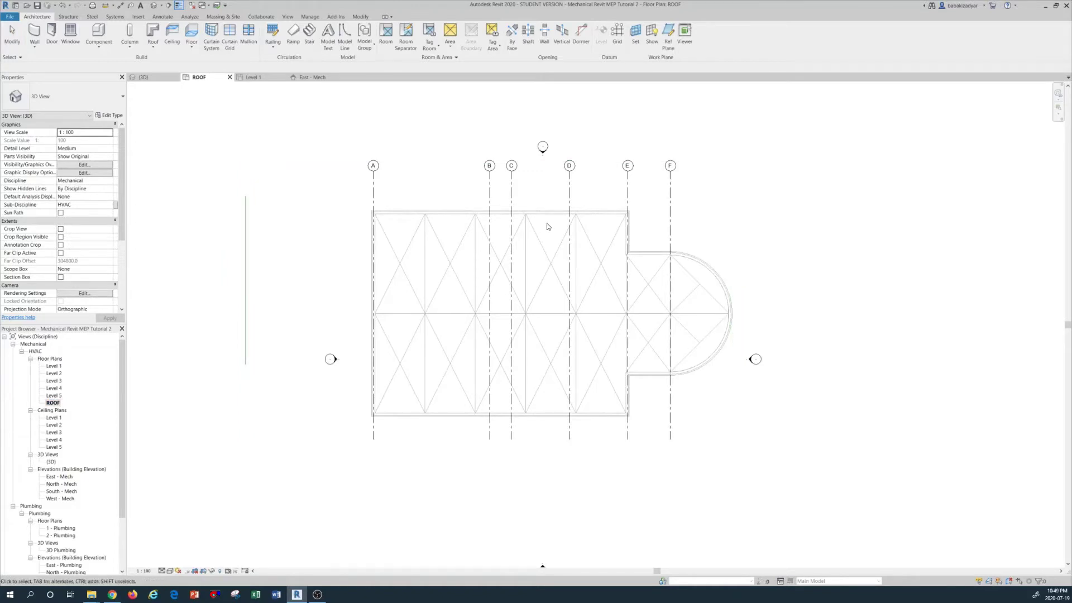
pyautogui.scroll(2, 548, 226)
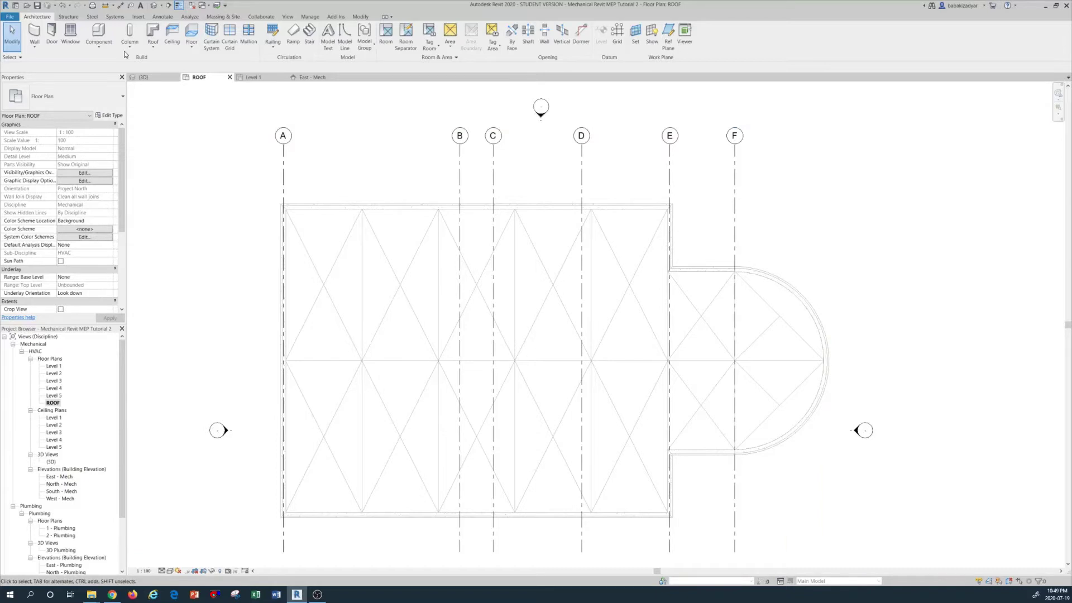
pyautogui.click(115, 16)
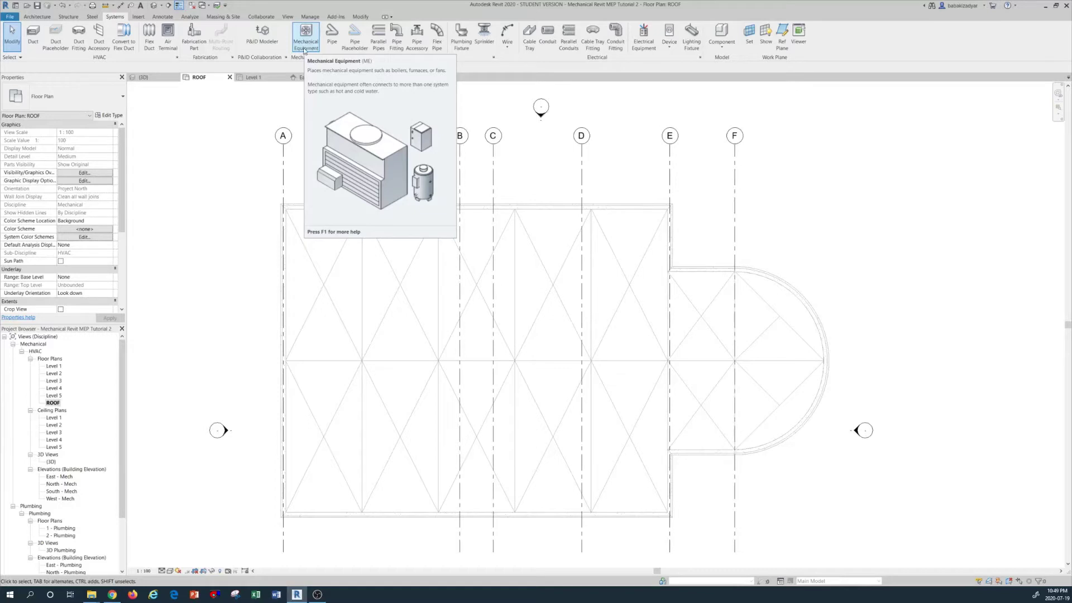
pyautogui.click(308, 46)
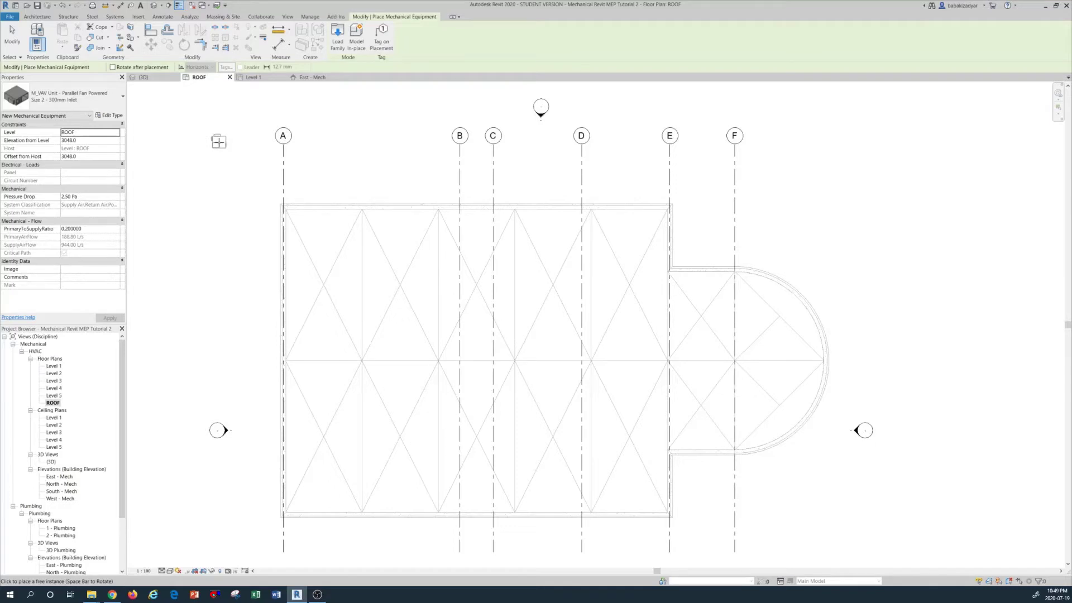
pyautogui.press('Escape')
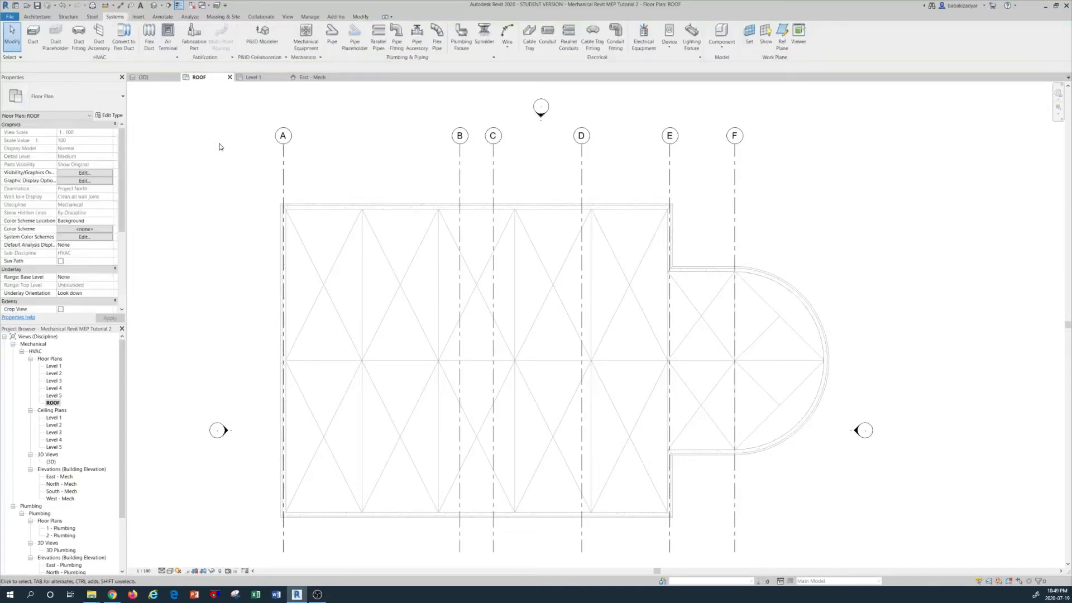
pyautogui.click(302, 35)
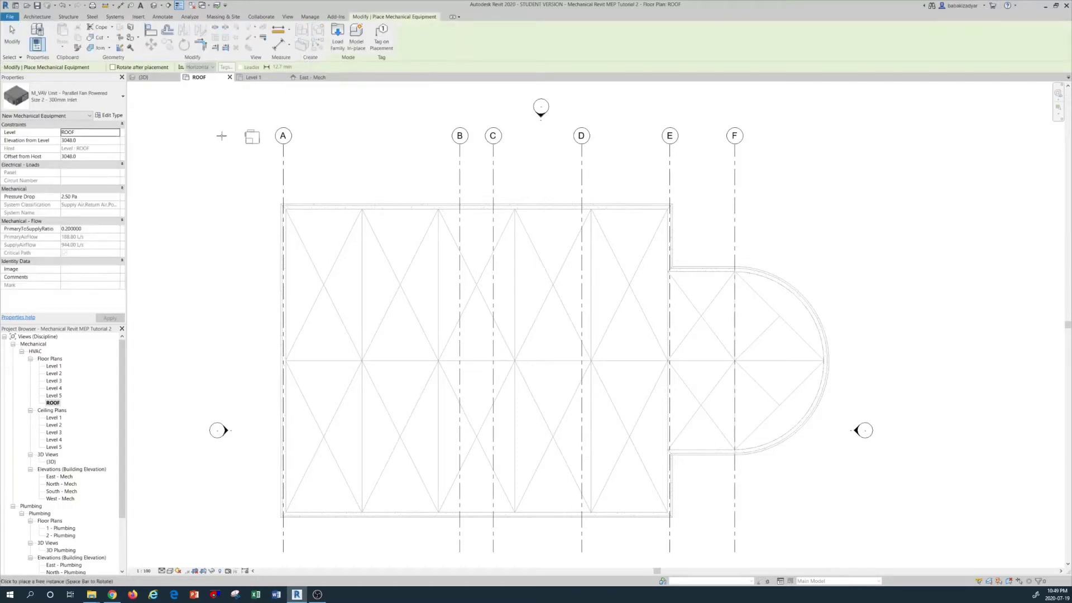
# - Review the mechanical equipment families and sizes already available in the project, including the outdoor AHU and VAV unit types
pyautogui.click(107, 96)
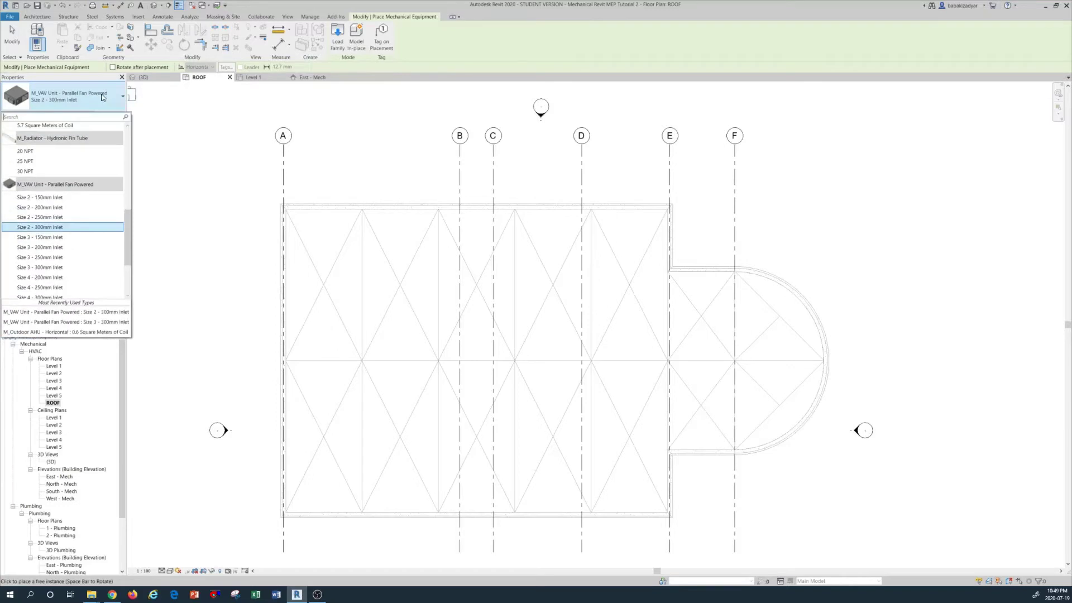
pyautogui.scroll(2, 63, 195)
pyautogui.scroll(4, 66, 185)
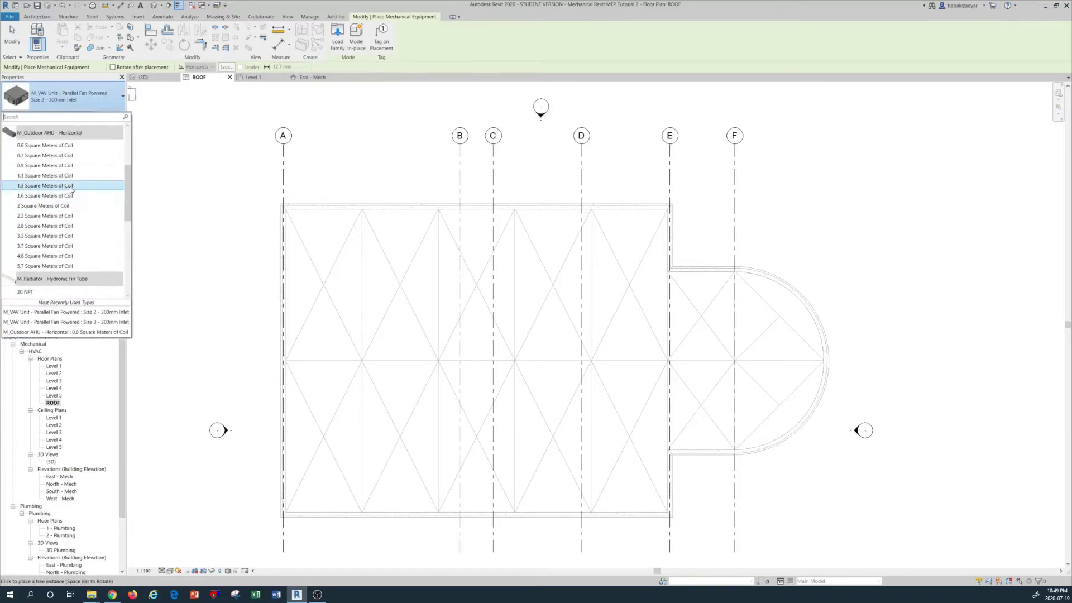
pyautogui.scroll(-5, 70, 173)
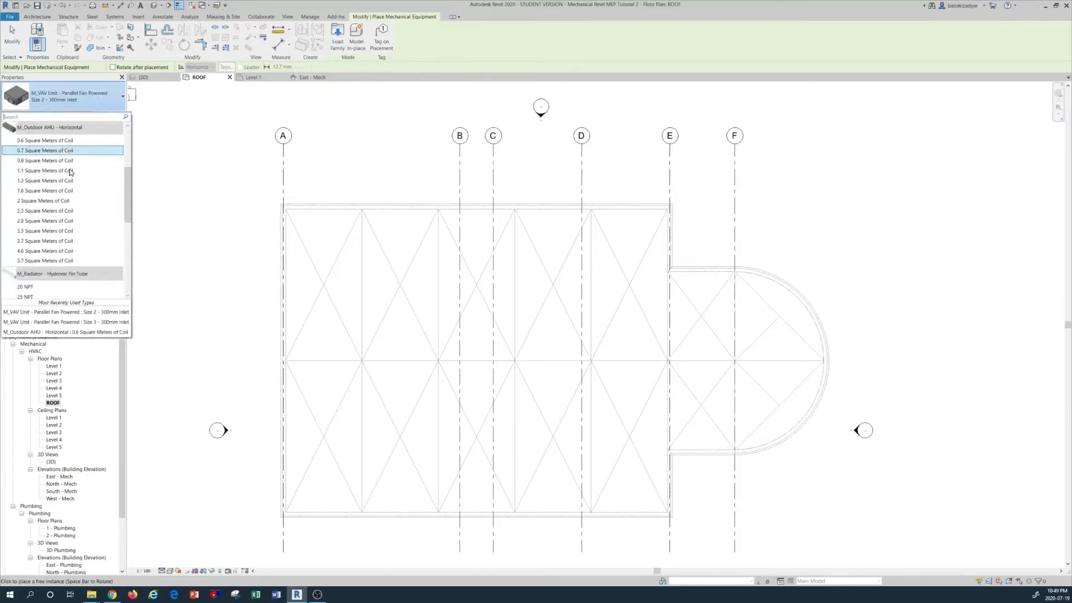
pyautogui.scroll(-3, 74, 181)
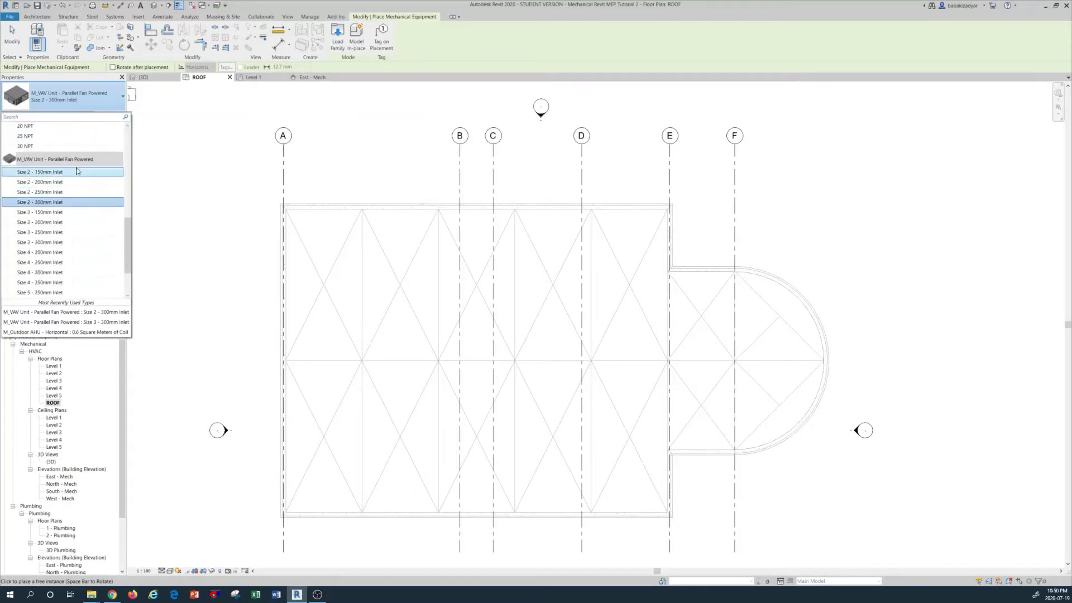
pyautogui.scroll(-2, 69, 205)
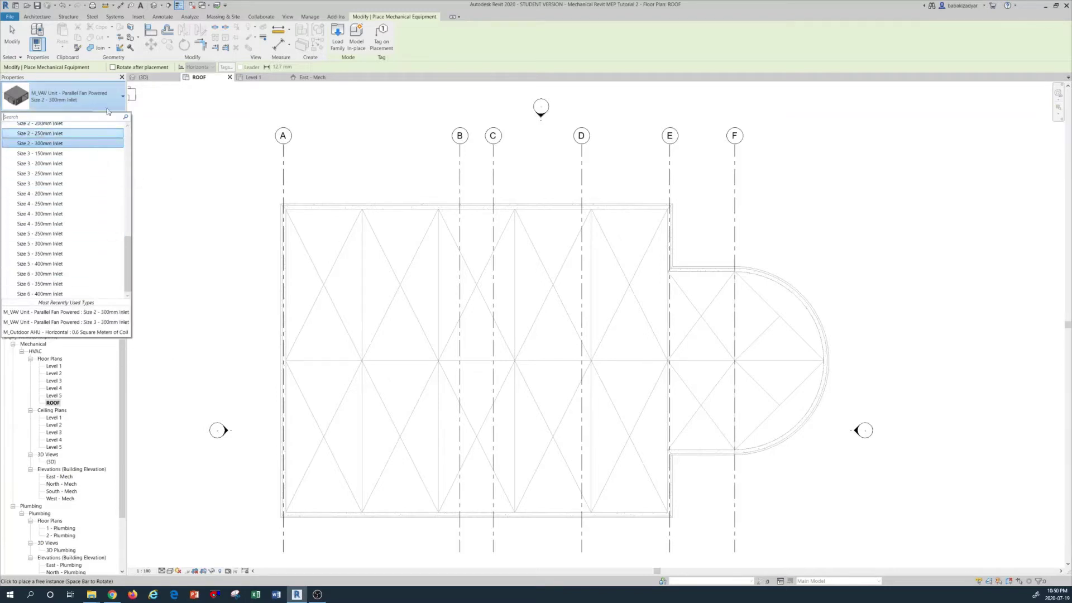
# - Load the M_Outdoor AHU - Horizontal family from the Canada library folder Mechanical > MEP > Air-Side Components > Air Handling Units
pyautogui.click(336, 35)
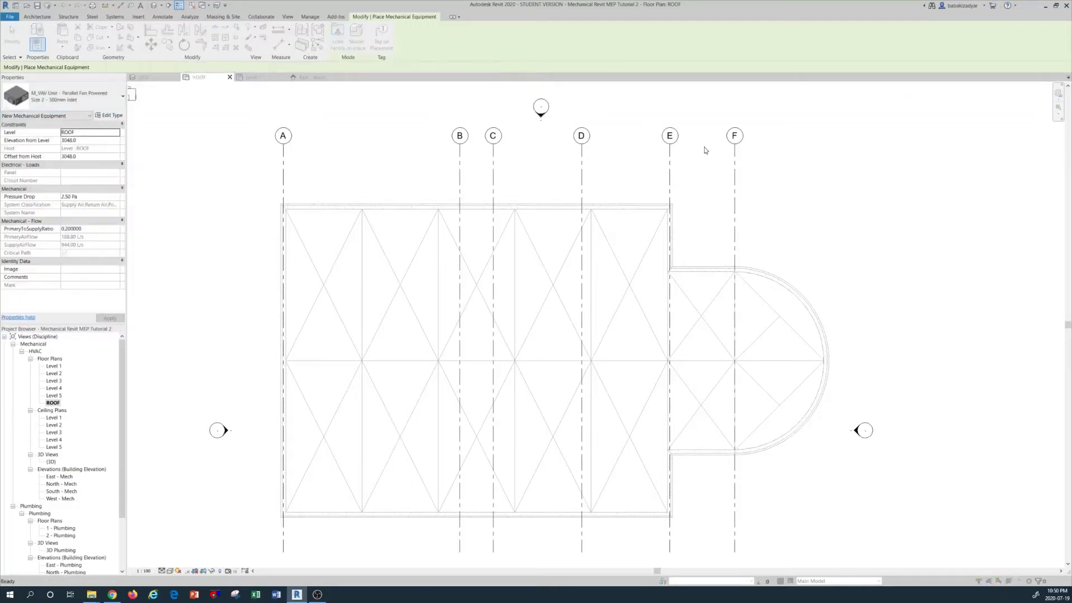
pyautogui.moveTo(737, 130); pyautogui.dragTo(612, 137)
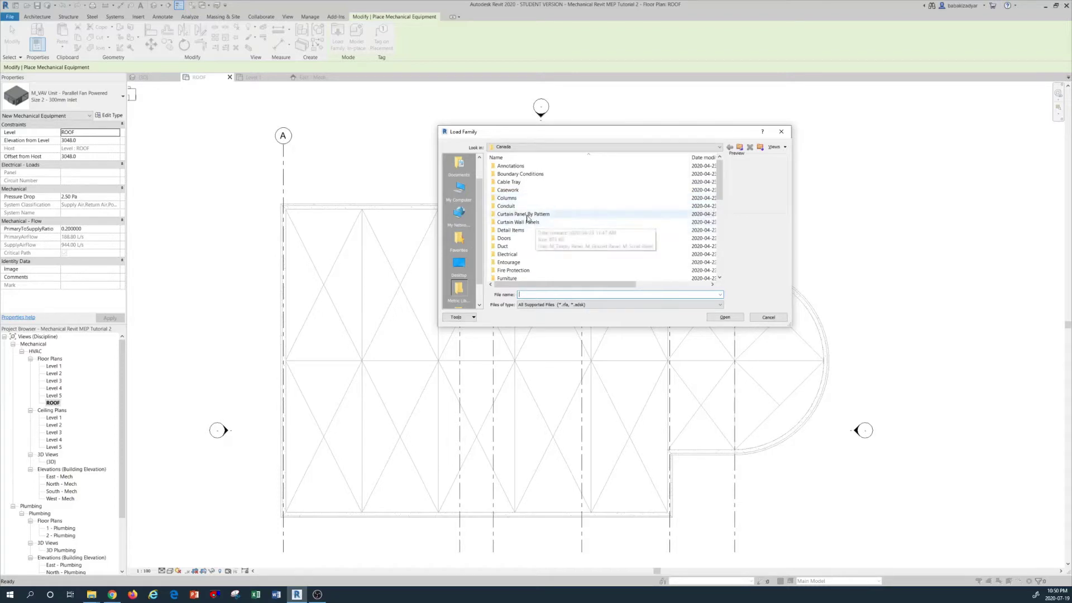
pyautogui.scroll(-3, 521, 247)
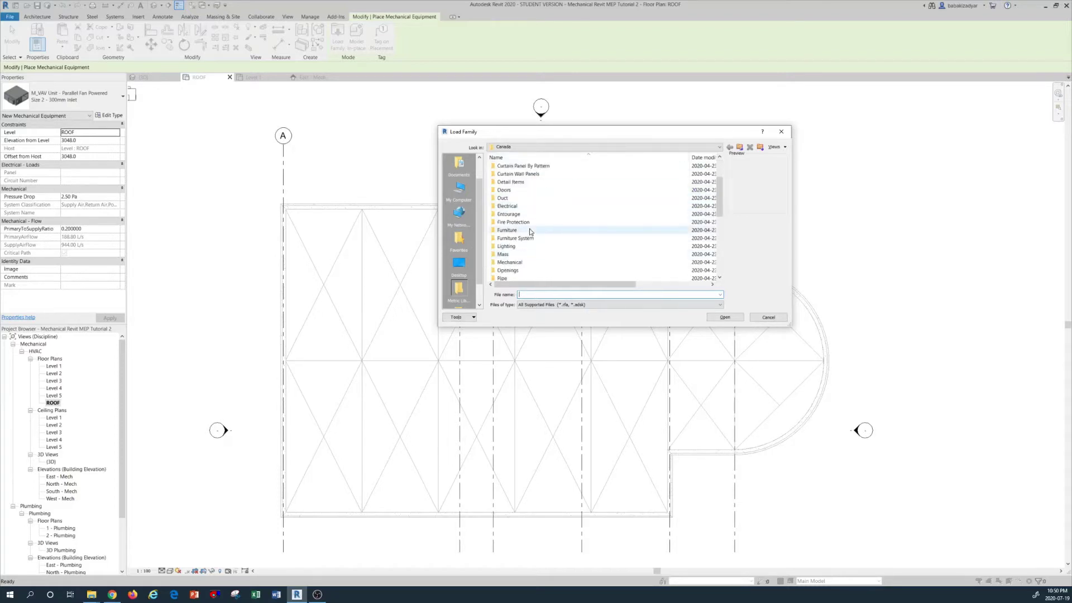
pyautogui.doubleClick(511, 239)
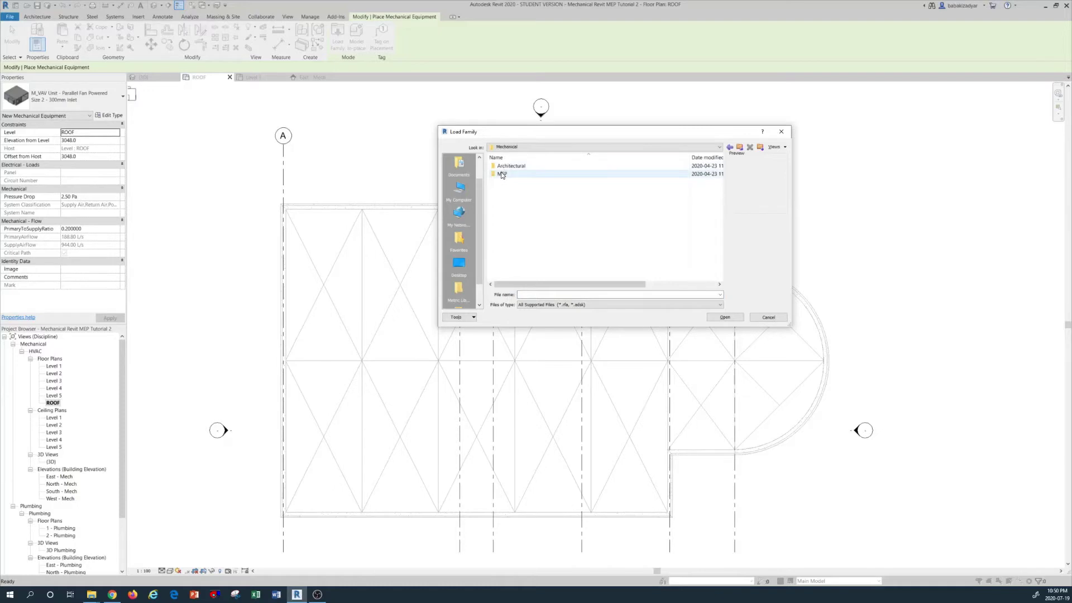
pyautogui.doubleClick(502, 174)
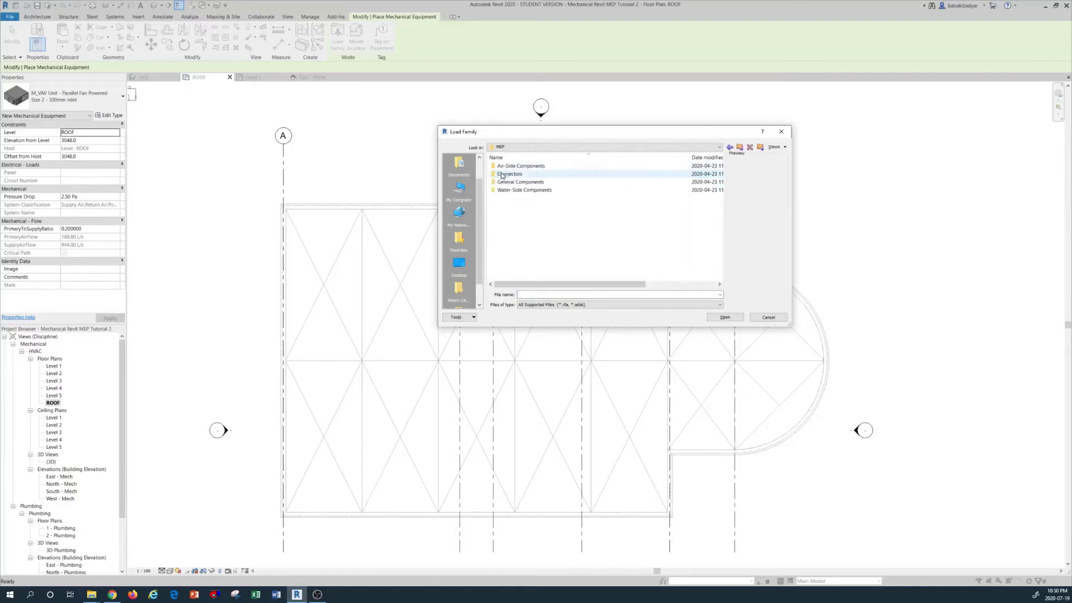
pyautogui.doubleClick(529, 167)
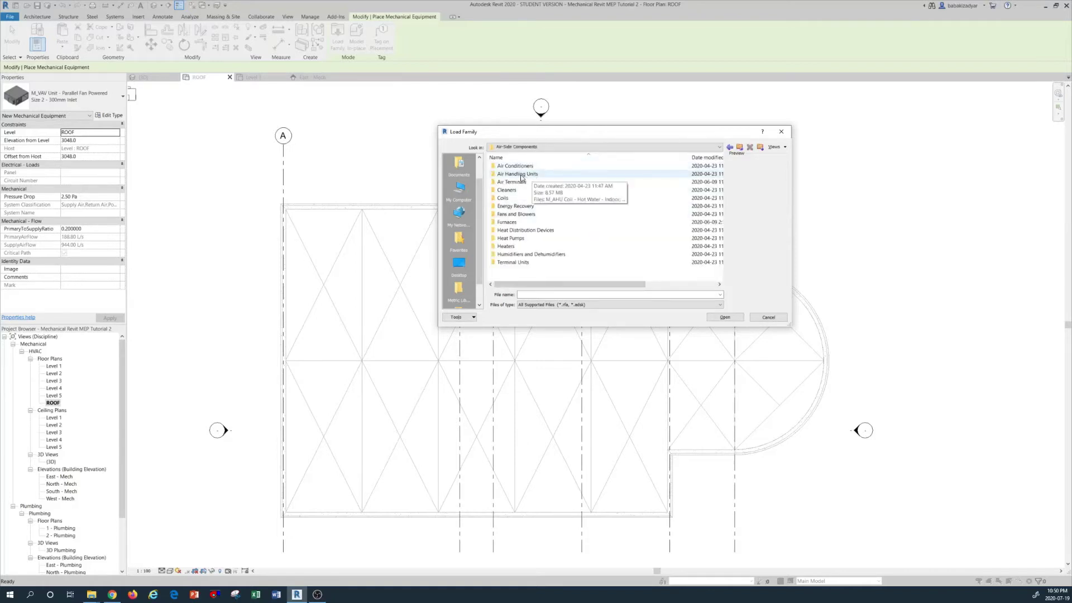
pyautogui.doubleClick(527, 175)
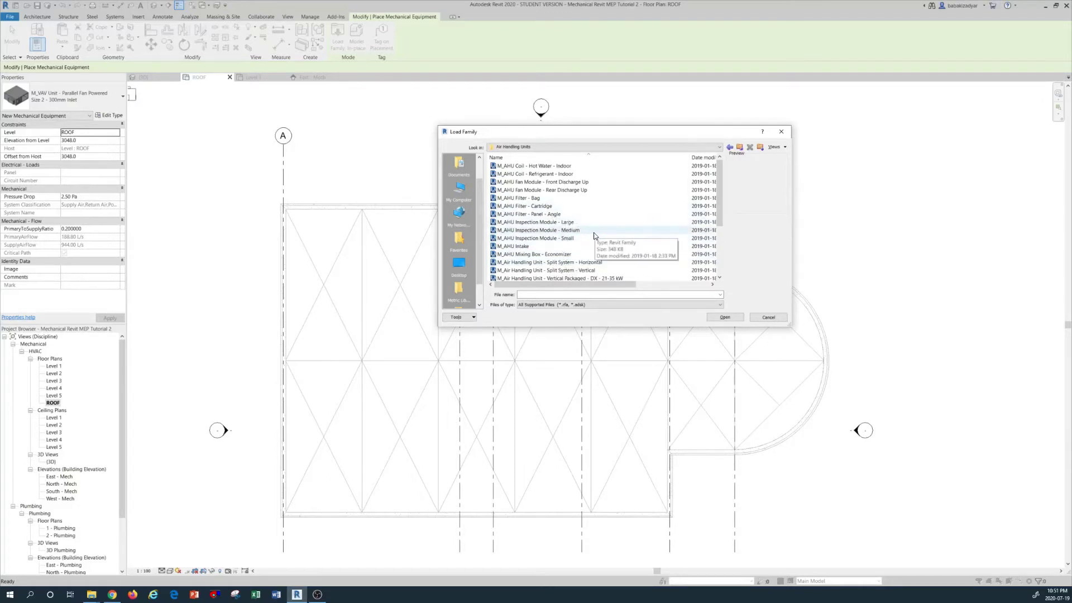
pyautogui.scroll(-1, 581, 249)
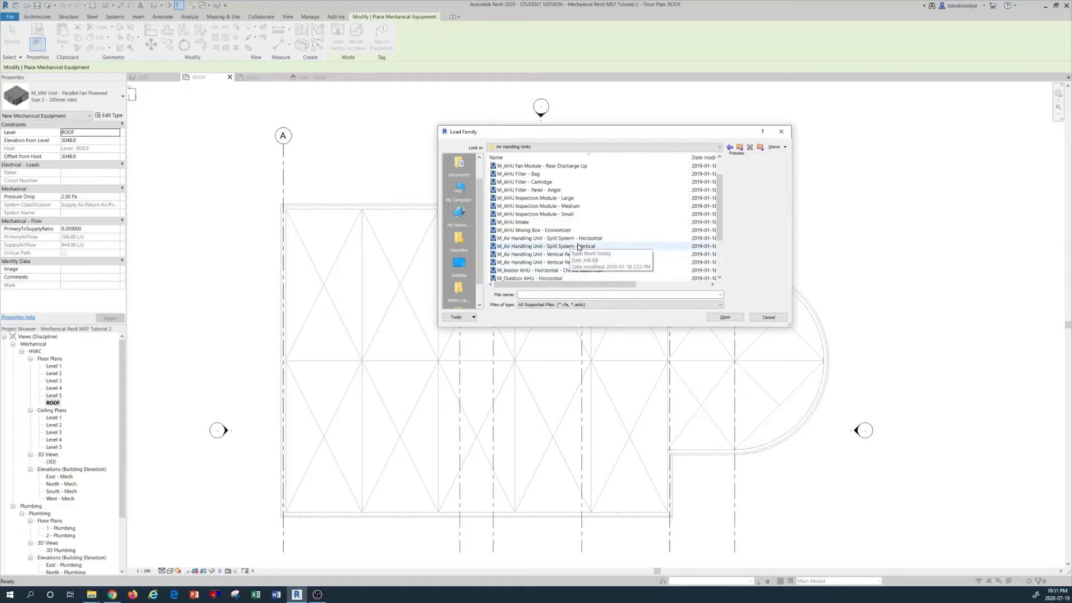
pyautogui.scroll(-1, 578, 249)
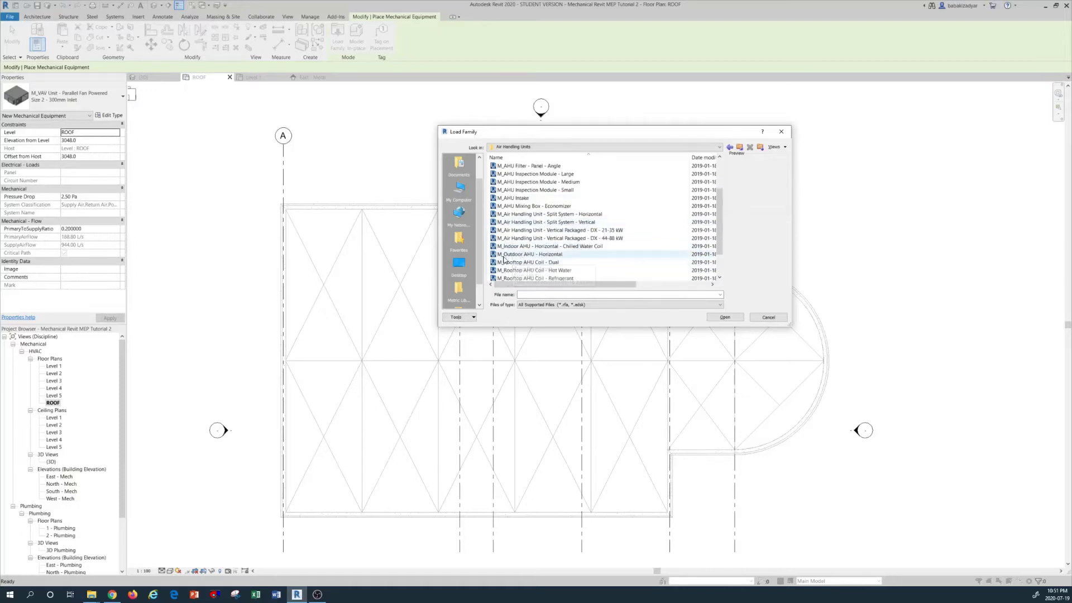
pyautogui.click(553, 256)
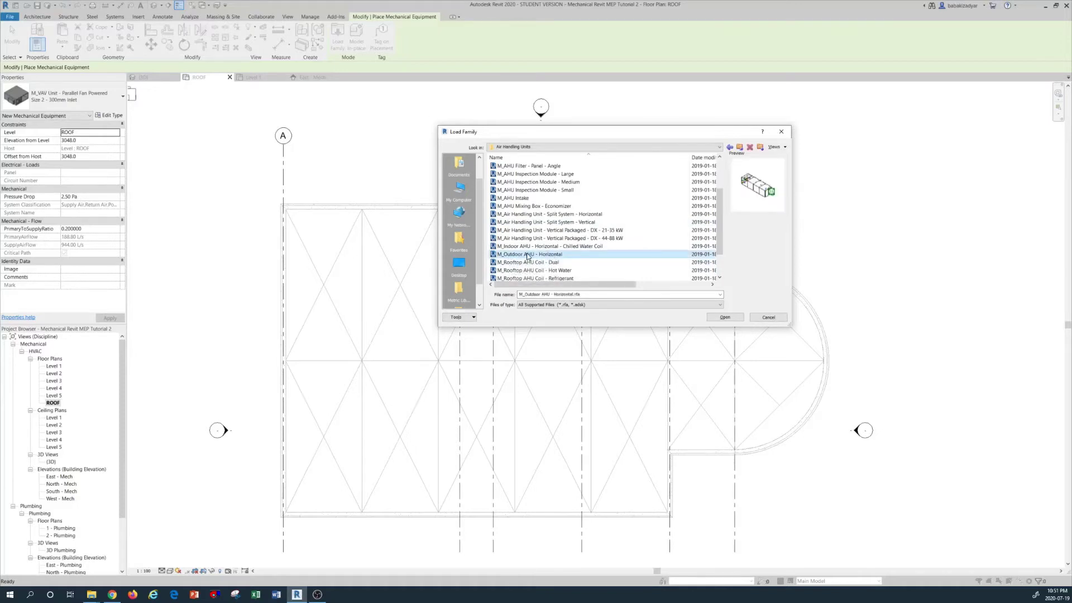
pyautogui.click(725, 317)
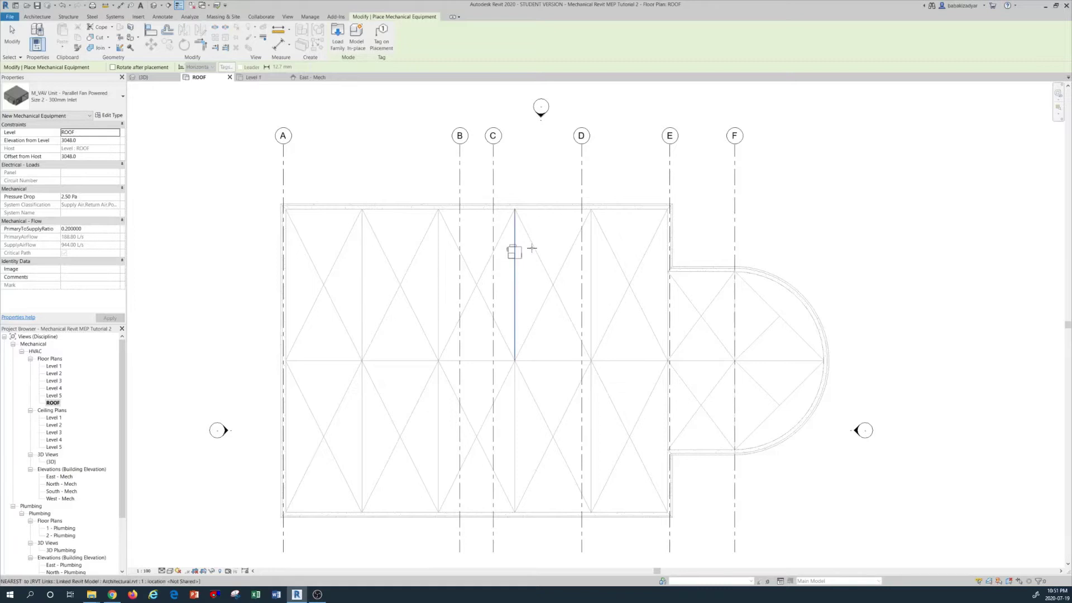
# - Choose the 5.7 Square Meters of Coil type of M_Outdoor AHU - Horizontal for placement
pyautogui.click(99, 90)
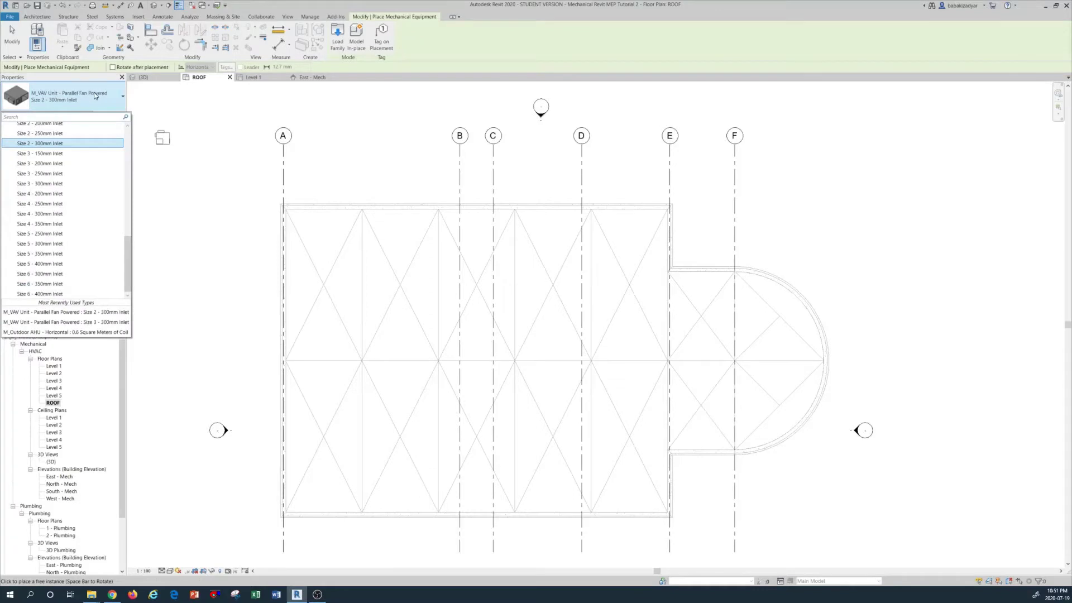
pyautogui.moveTo(128, 260); pyautogui.dragTo(121, 148)
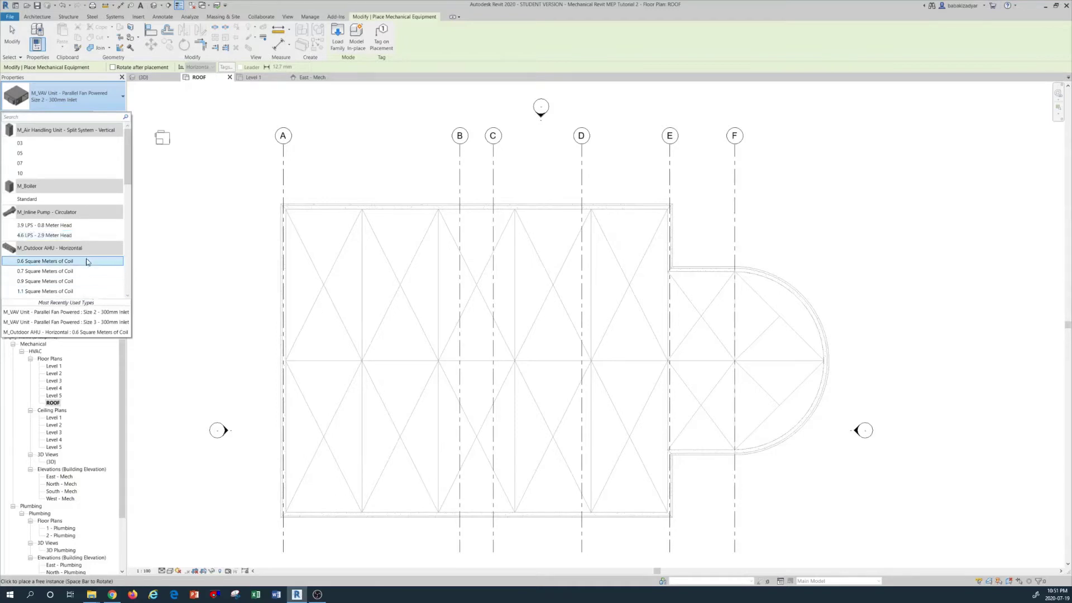
pyautogui.scroll(-1, 81, 271)
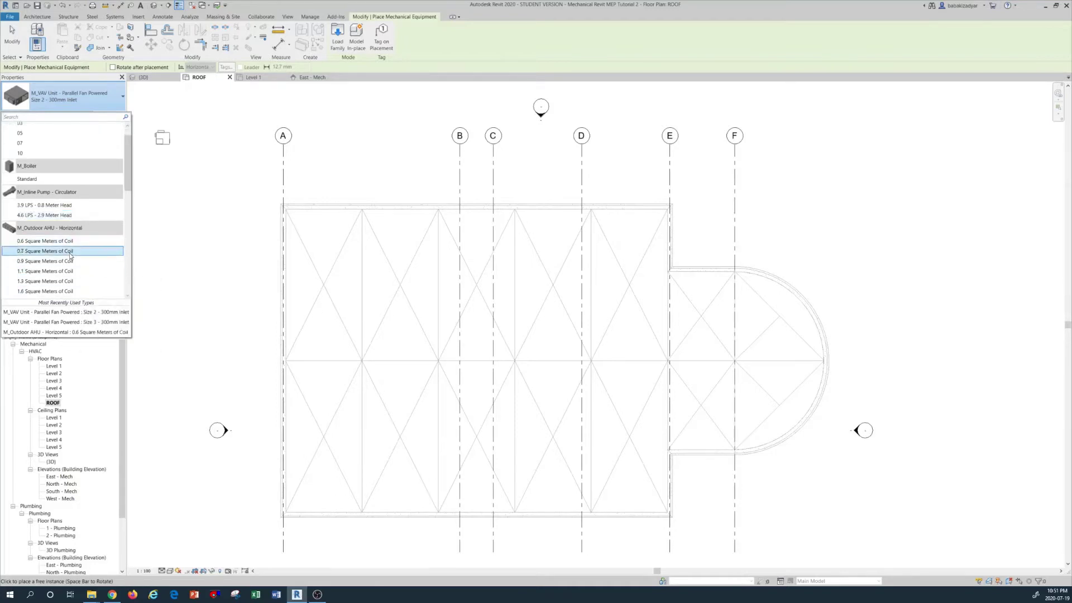
pyautogui.scroll(-1, 95, 255)
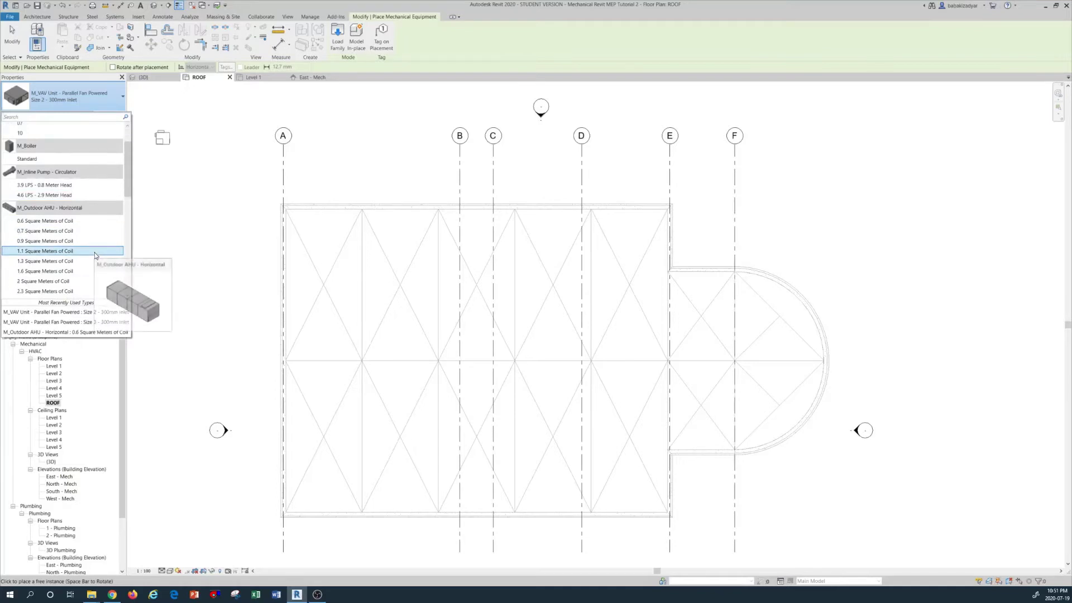
pyautogui.scroll(-1, 94, 245)
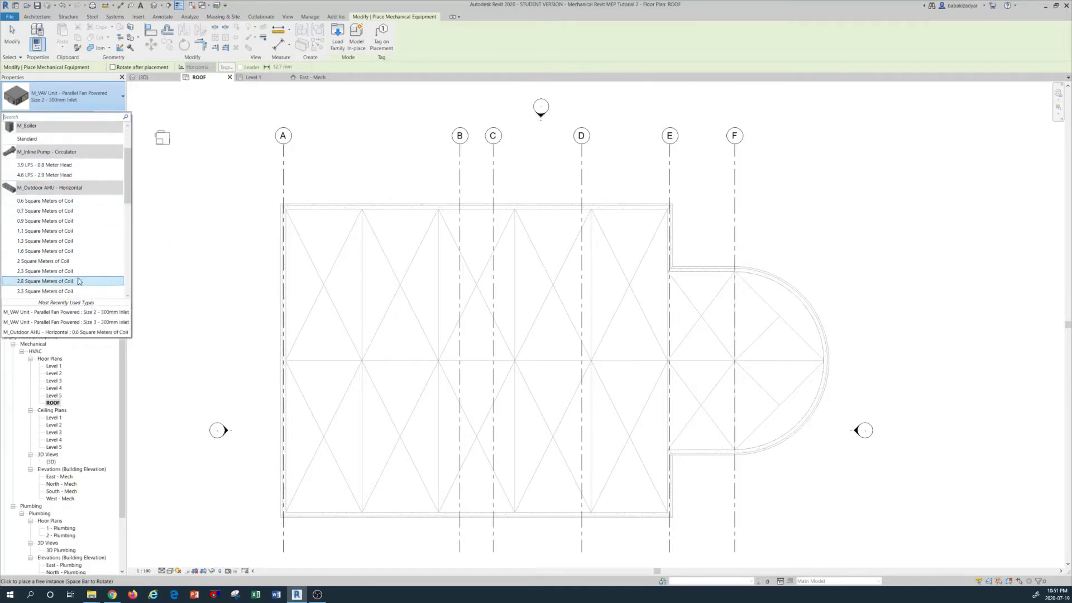
pyautogui.scroll(-1, 82, 274)
pyautogui.scroll(-2, 83, 265)
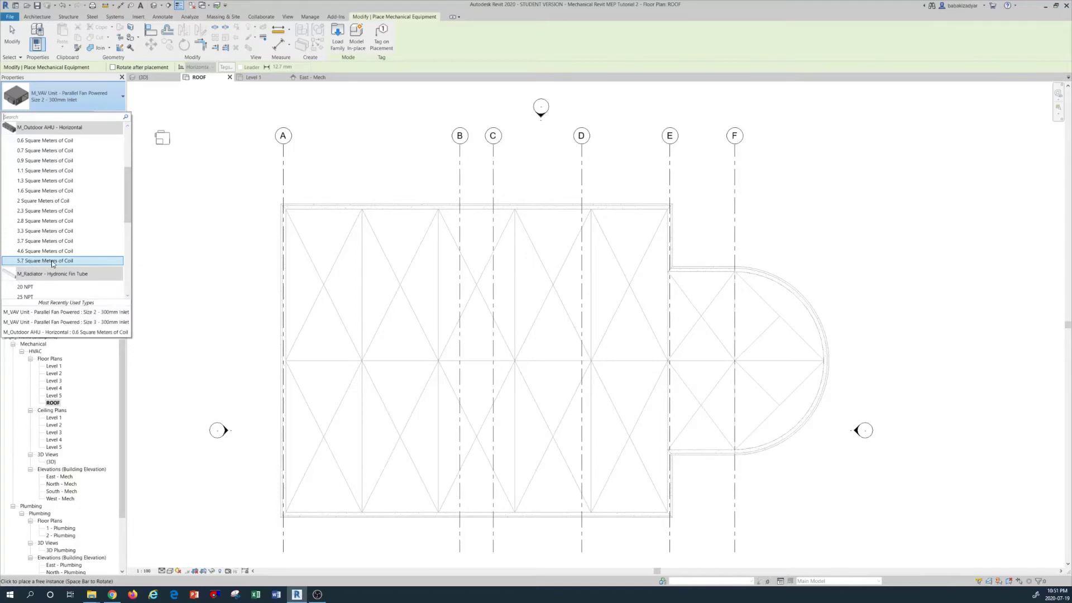
pyautogui.moveTo(71, 264)
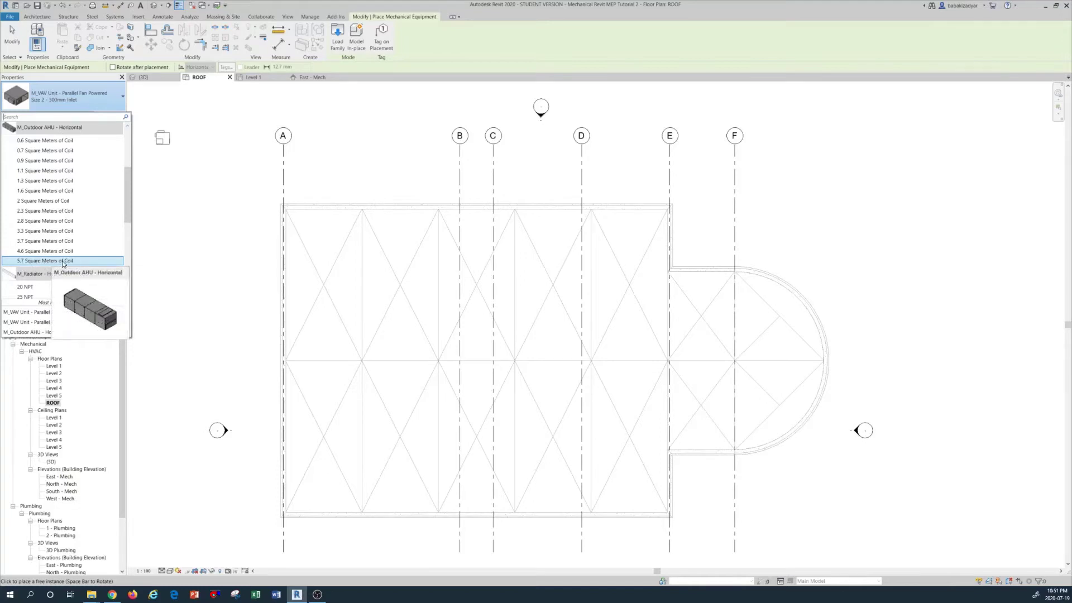
pyautogui.click(63, 261)
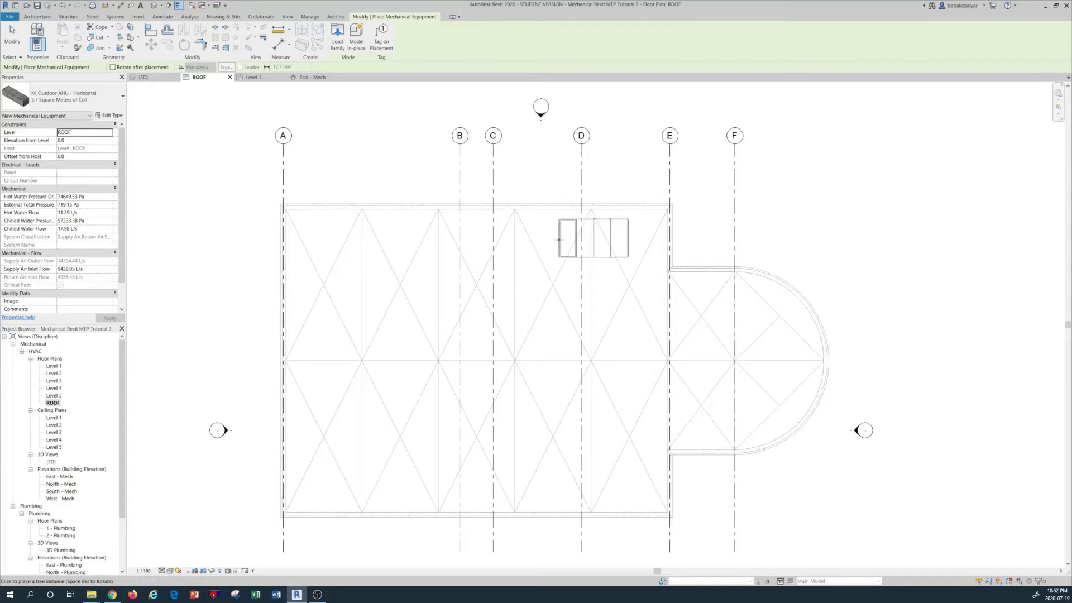
# - Place one outdoor air handling unit across grid line D near the roof's upper edge and end the placement
pyautogui.click(556, 244)
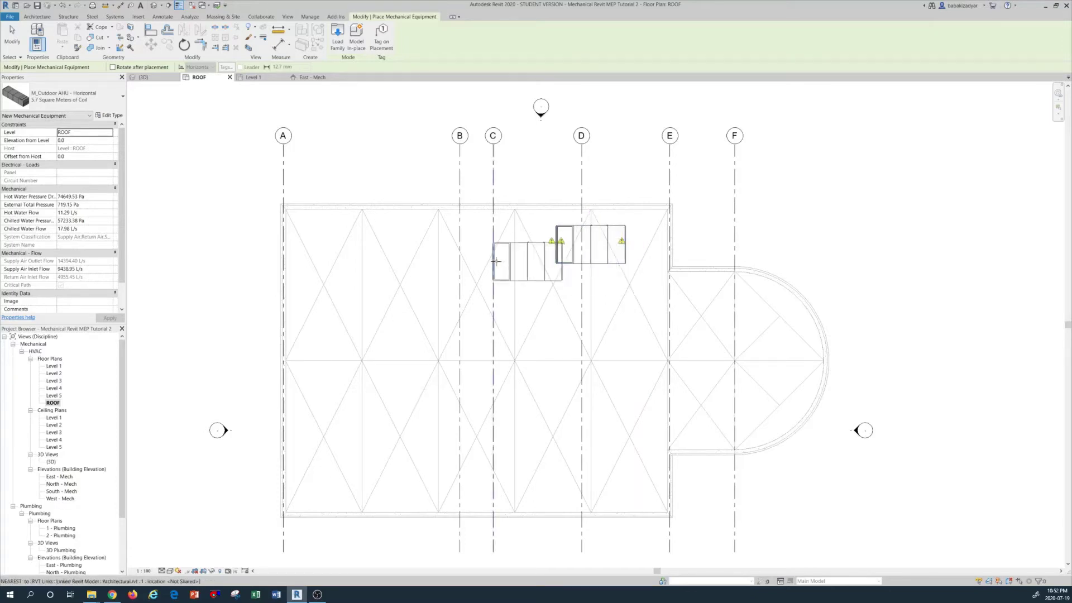
pyautogui.press('Escape')
pyautogui.press('Escape')
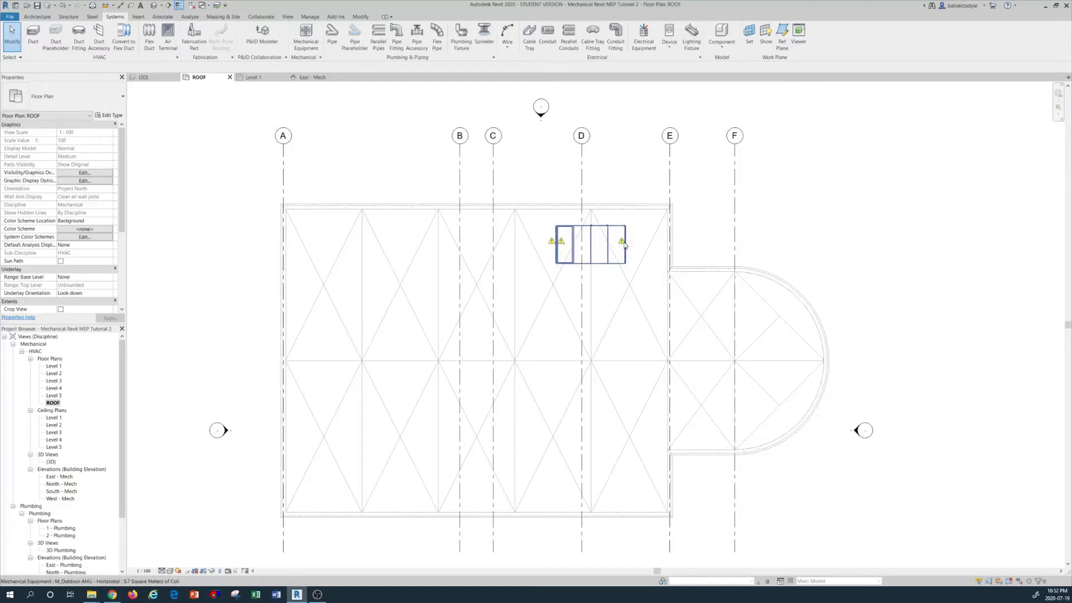
# - Set the rooftop air handling unit's offset from its host level to 305 mm
pyautogui.click(572, 228)
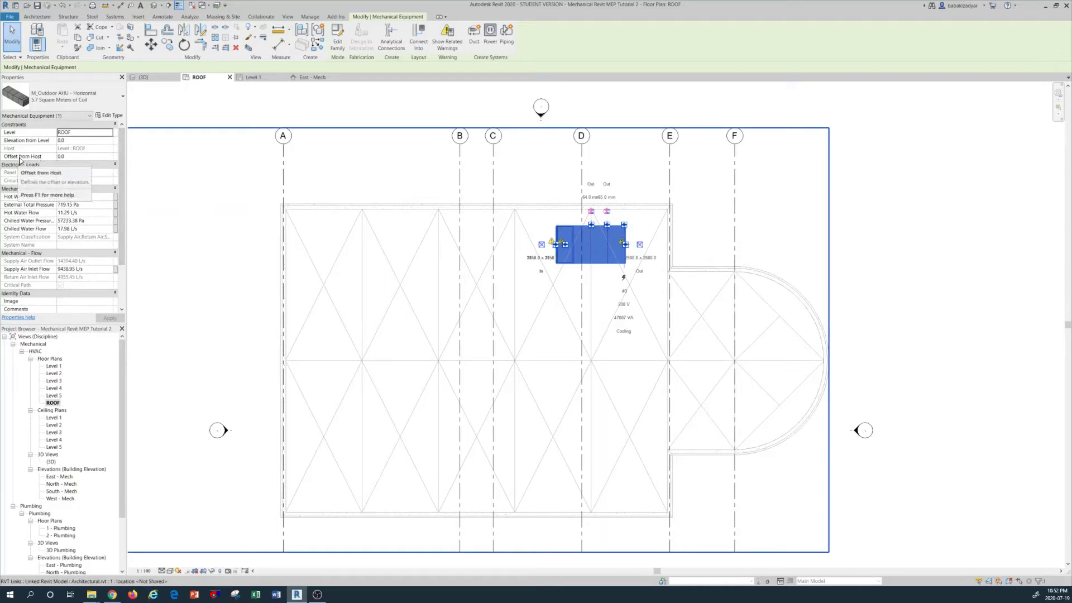
pyautogui.click(67, 157)
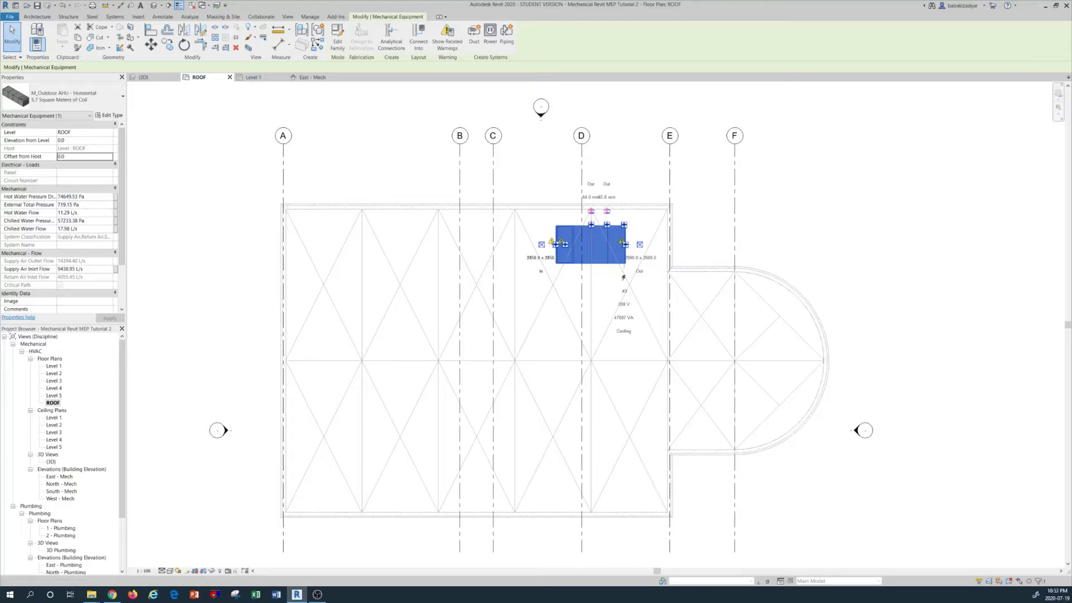
pyautogui.click(80, 156)
pyautogui.write('30')
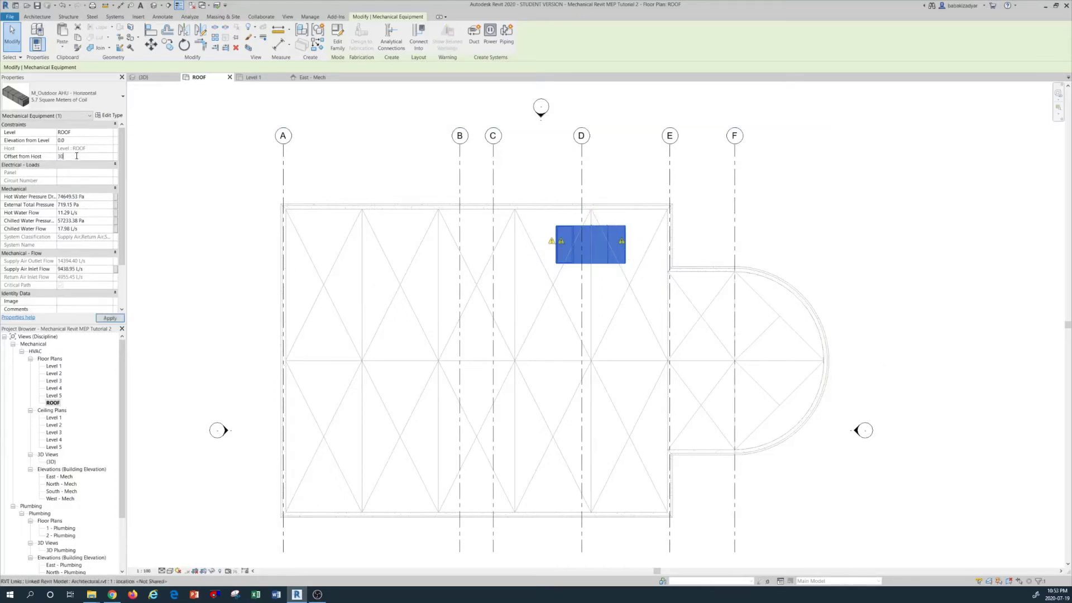
pyautogui.write('5')
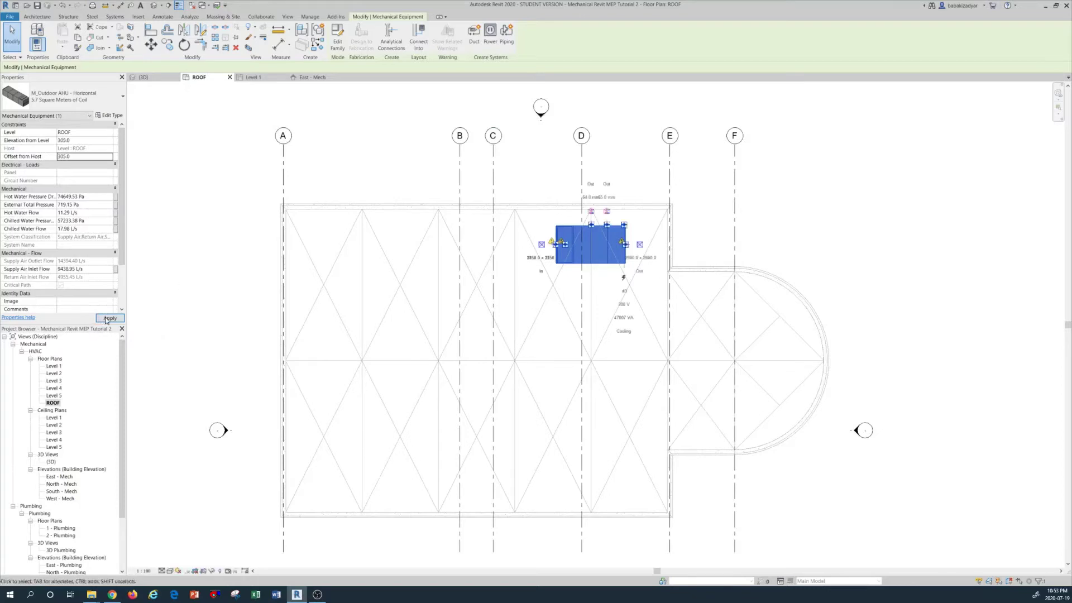
pyautogui.click(612, 254)
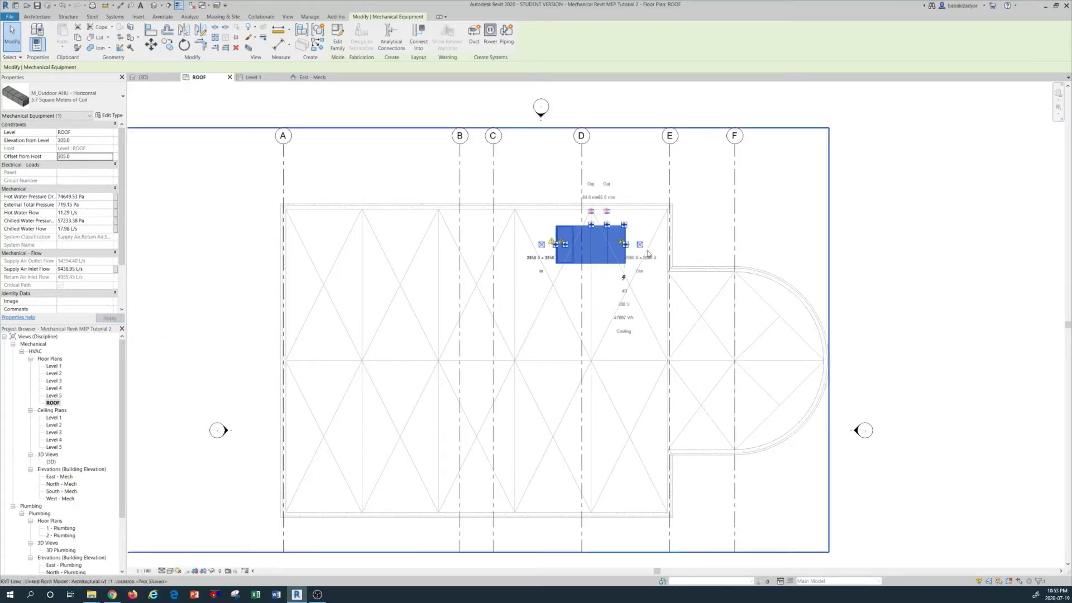
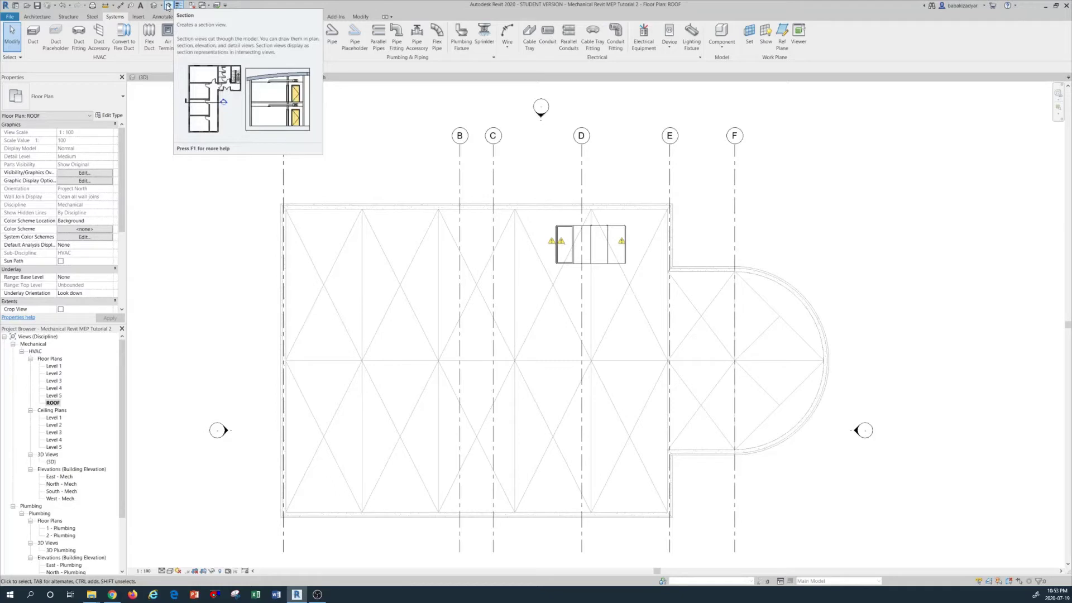
# - Draw a horizontal building section through the rooftop air handling unit, from between grids A and B to just past grid F
pyautogui.click(167, 5)
pyautogui.click(178, 6)
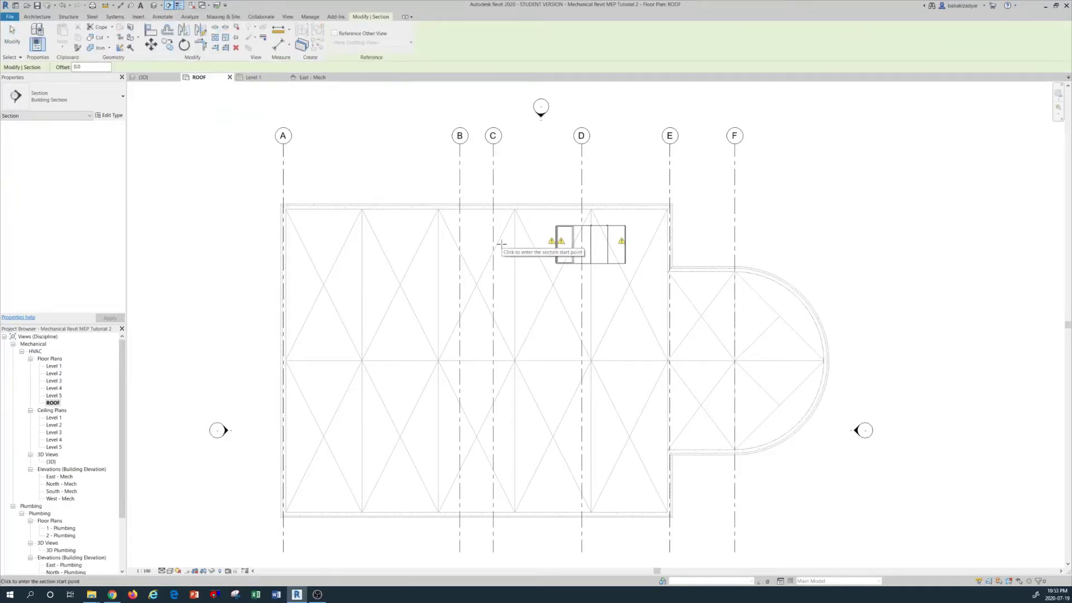
pyautogui.click(400, 244)
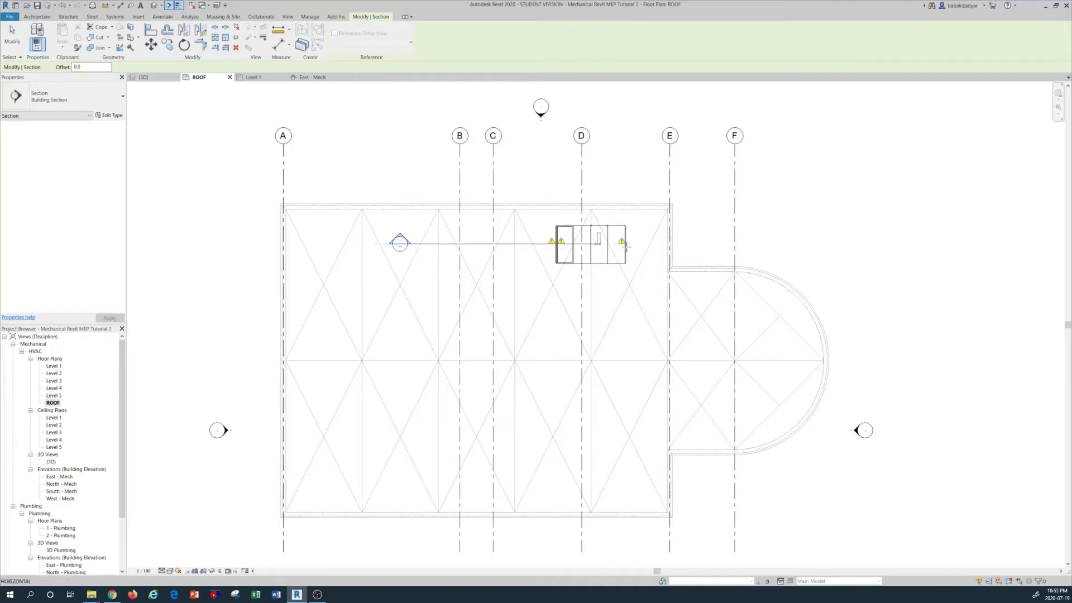
pyautogui.click(770, 244)
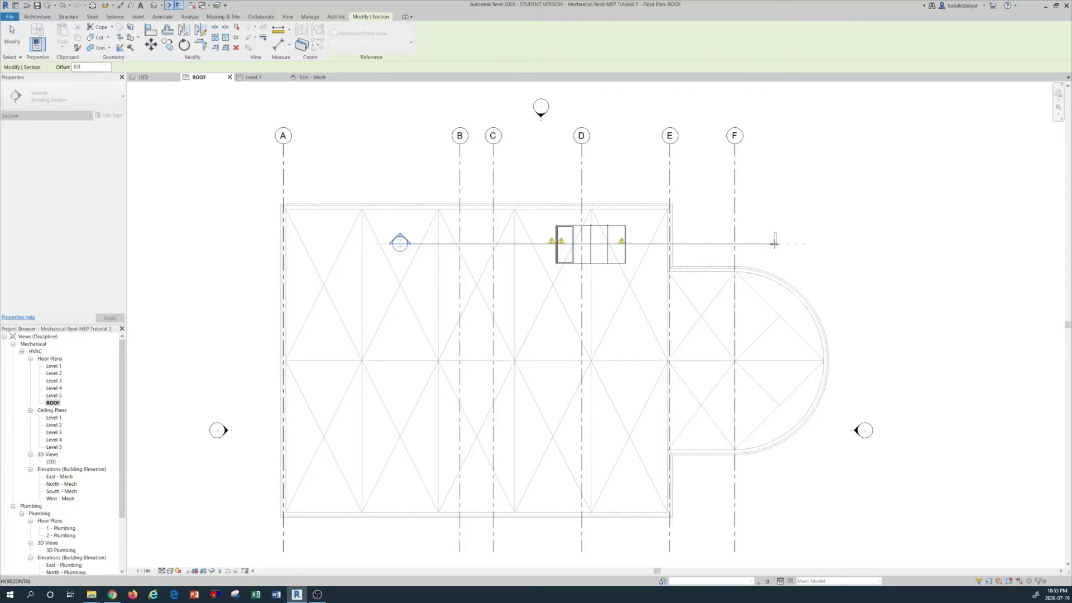
pyautogui.press('Escape')
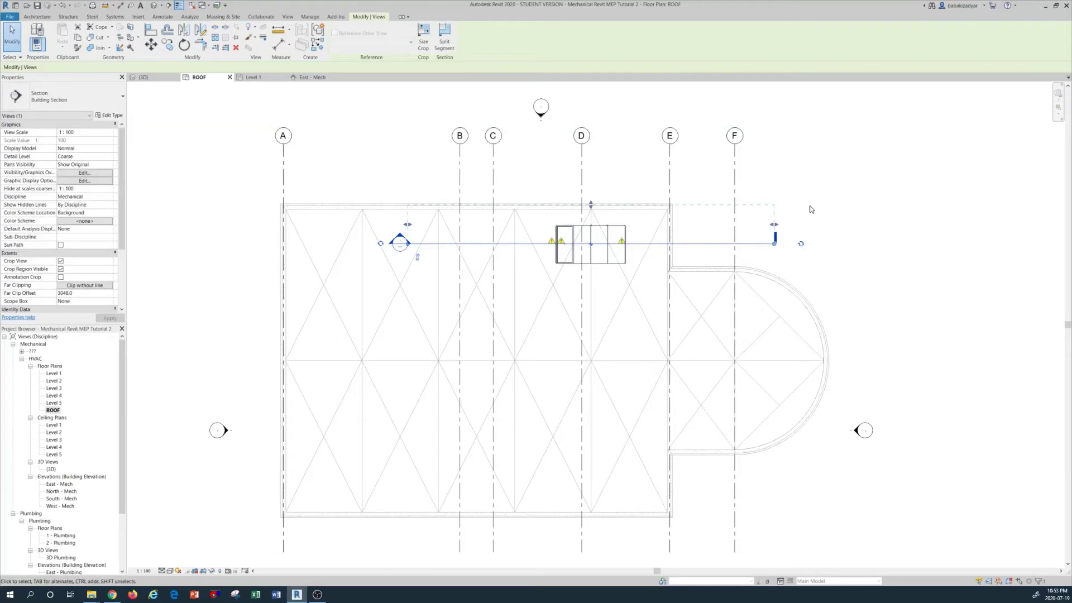
pyautogui.press('Escape')
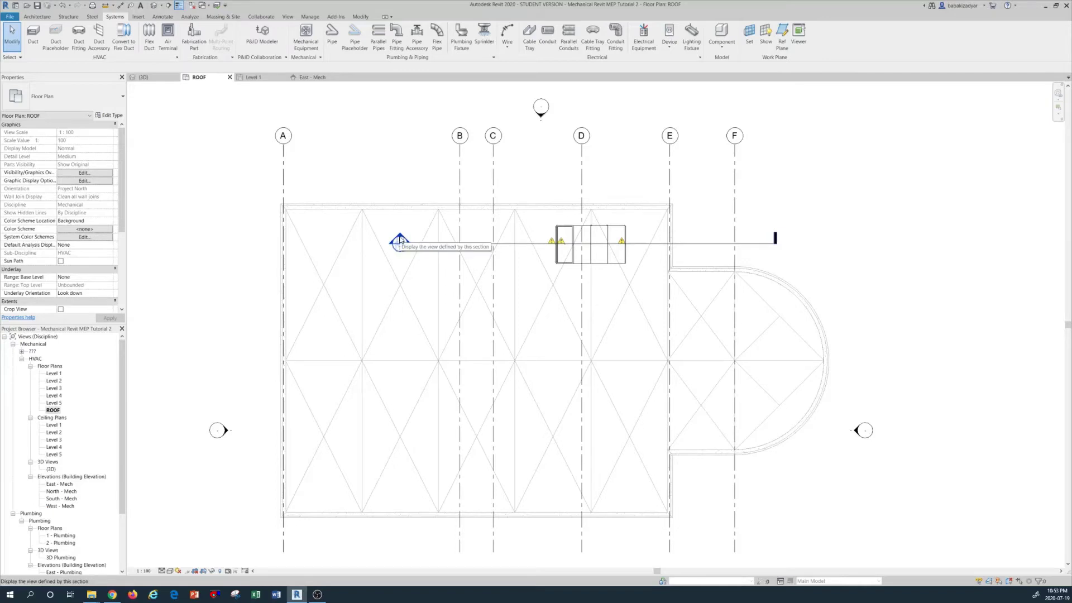
# - Open the new section's view and examine where the air handling unit's base sits relative to the ROOF level
pyautogui.doubleClick(400, 241)
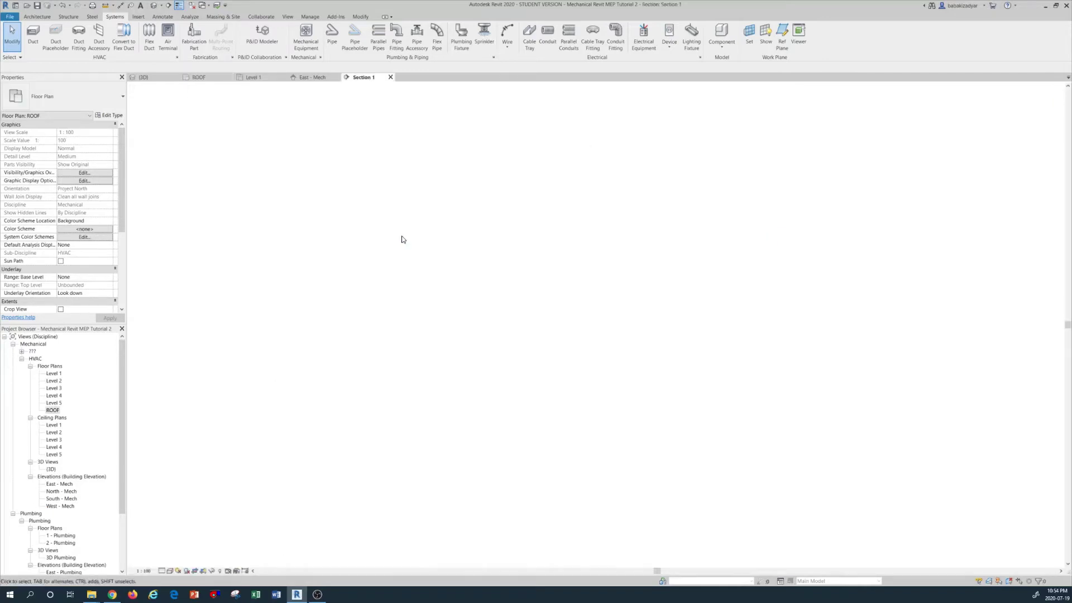
pyautogui.scroll(1, 598, 177)
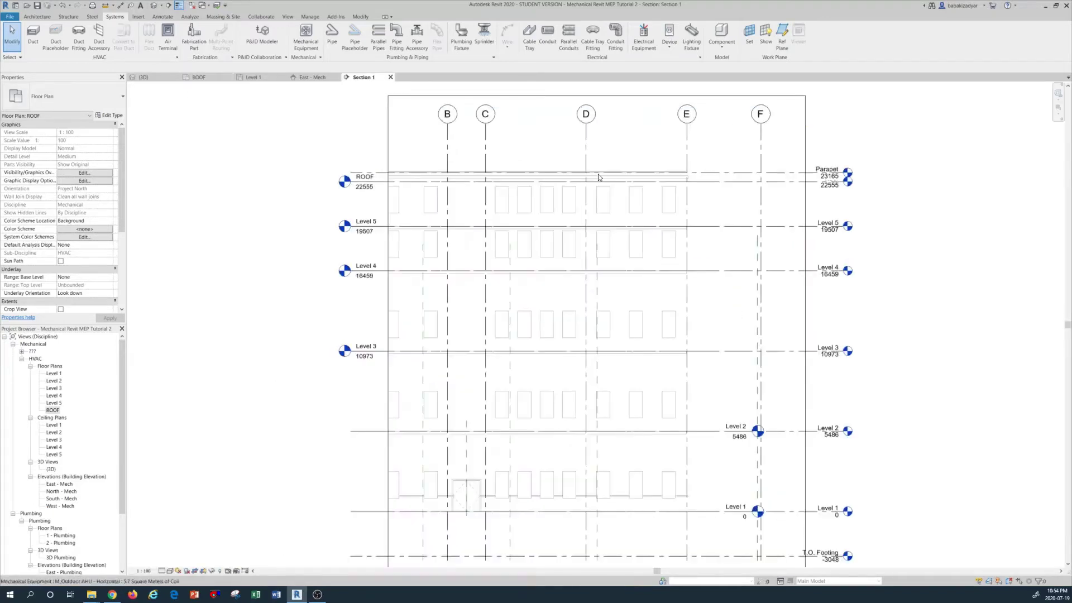
pyautogui.scroll(3, 599, 177)
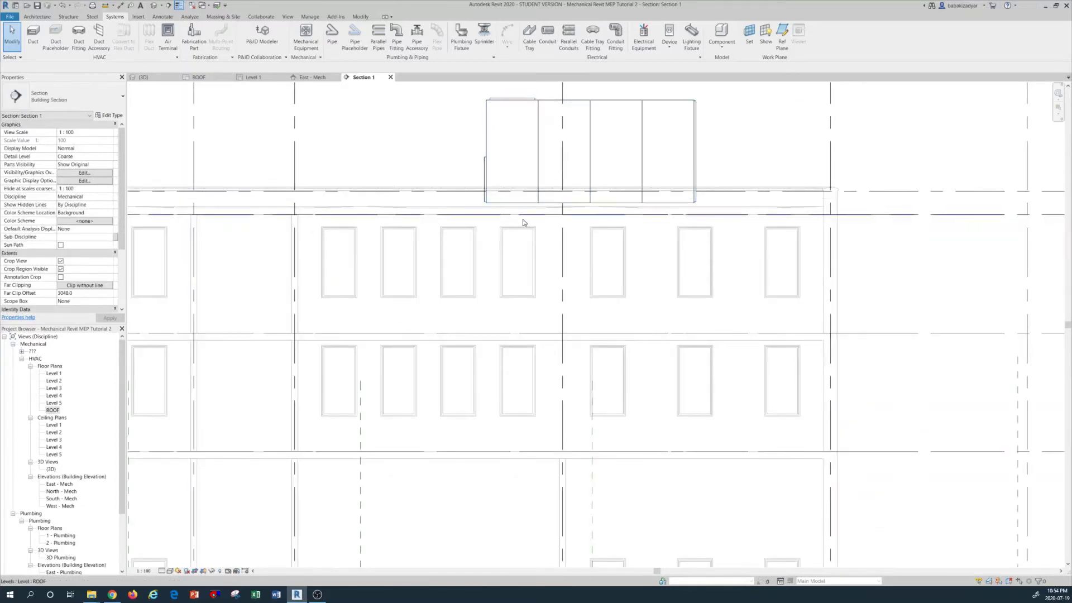
pyautogui.scroll(-3, 575, 222)
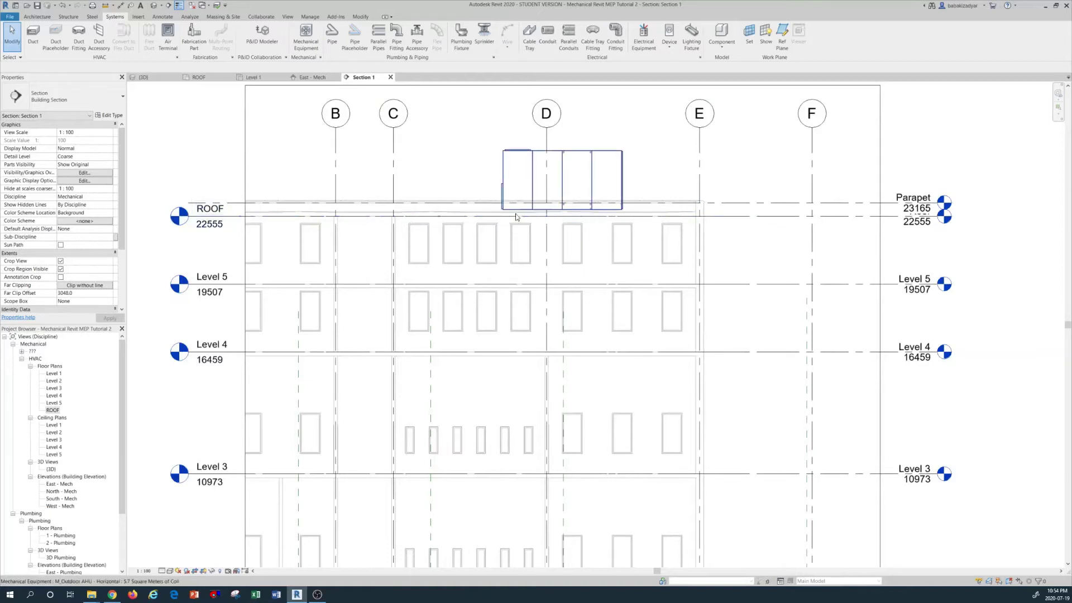
pyautogui.scroll(5, 517, 223)
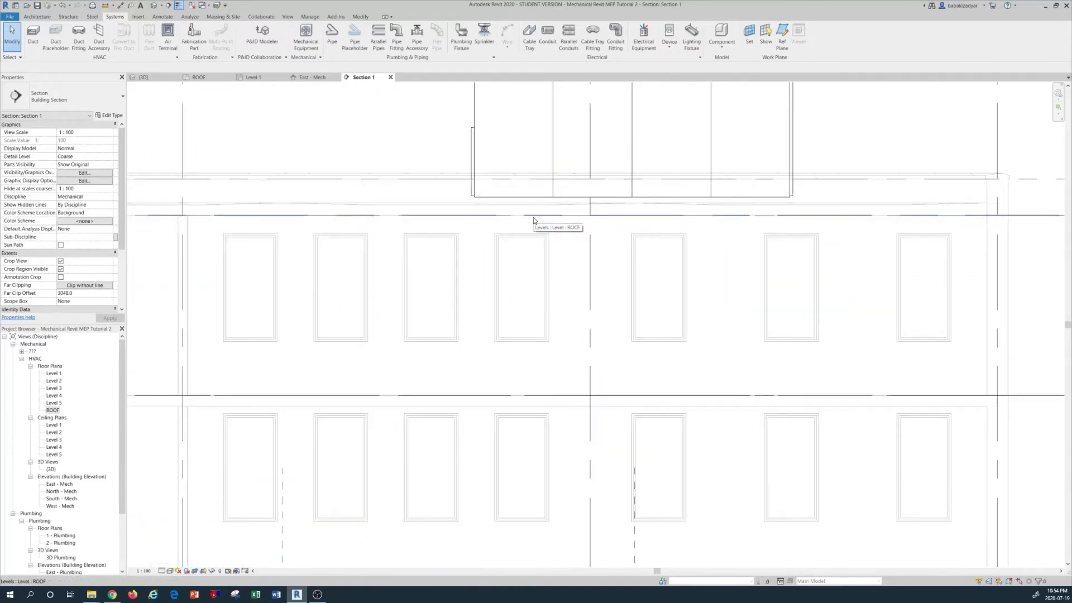
pyautogui.scroll(-2, 536, 220)
pyautogui.scroll(4, 536, 220)
pyautogui.click(121, 5)
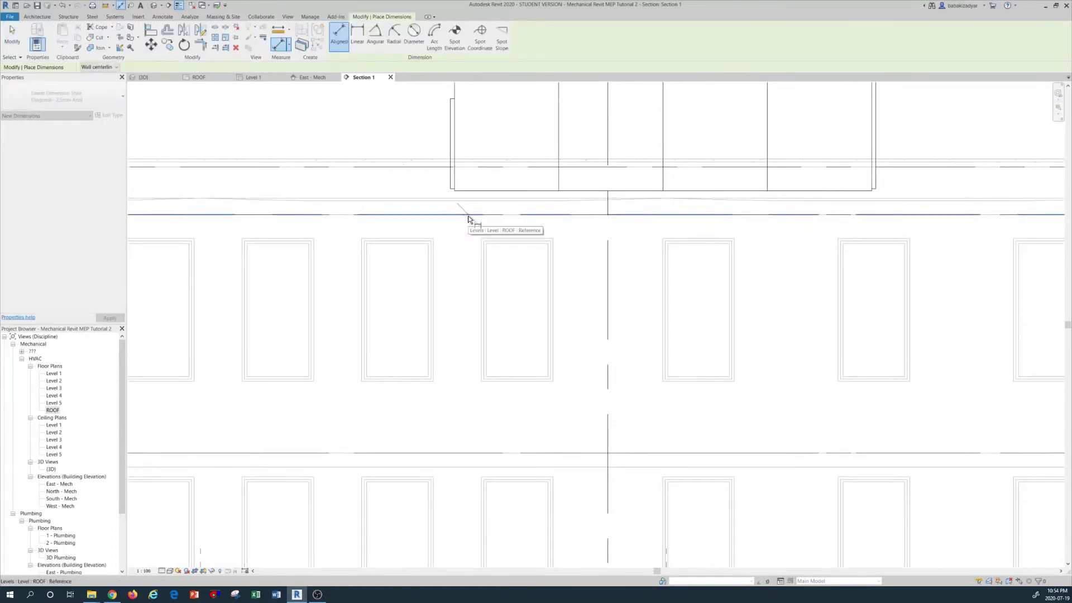
pyautogui.click(387, 189)
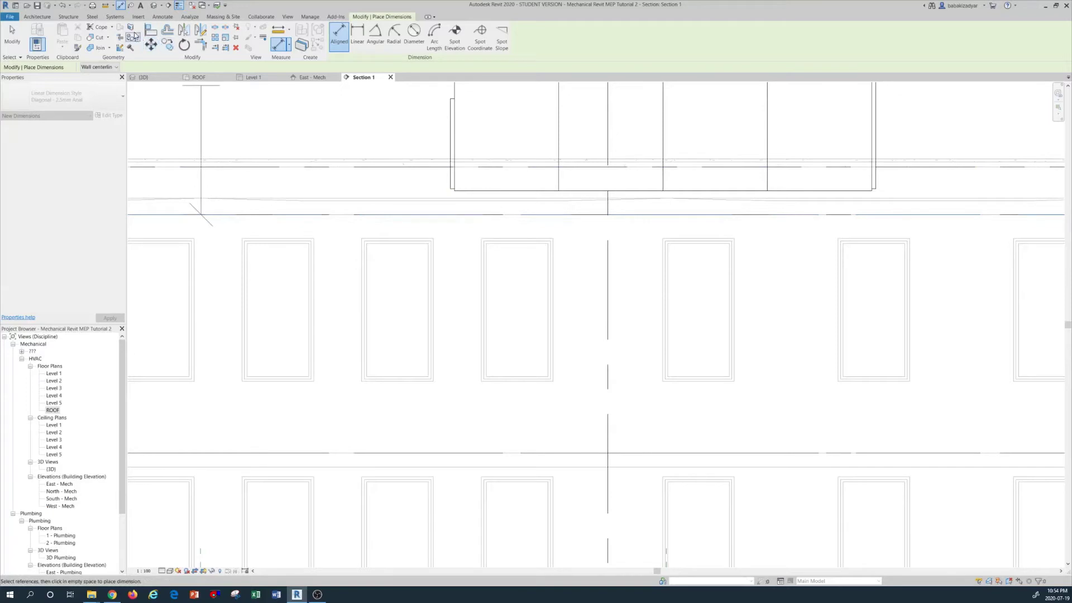
pyautogui.press('Escape')
pyautogui.press('Escape')
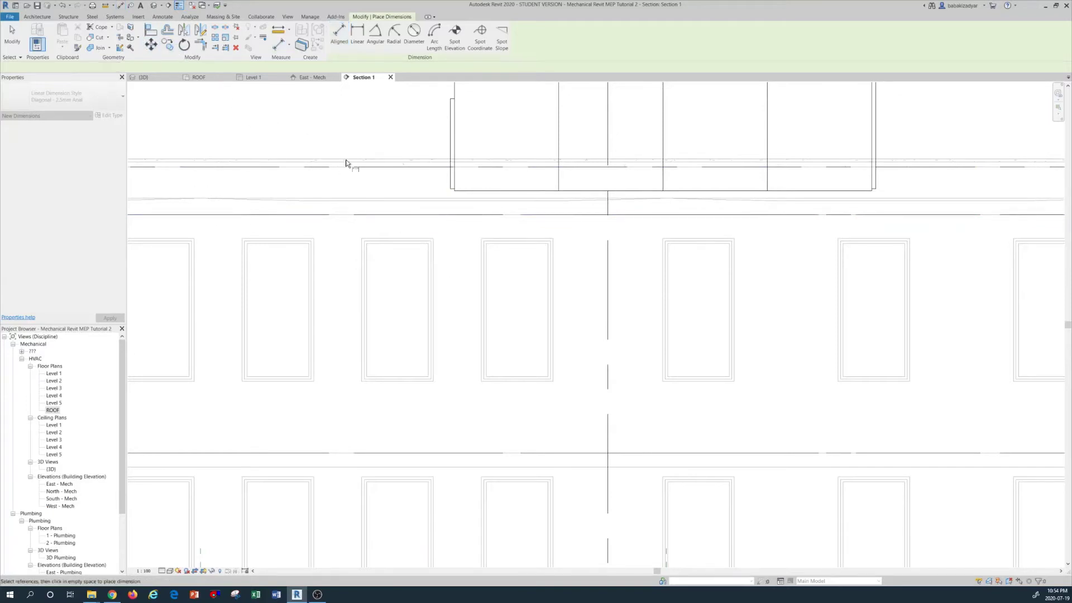
pyautogui.press('d')
pyautogui.press('i')
pyautogui.press('Escape')
pyautogui.press('Escape')
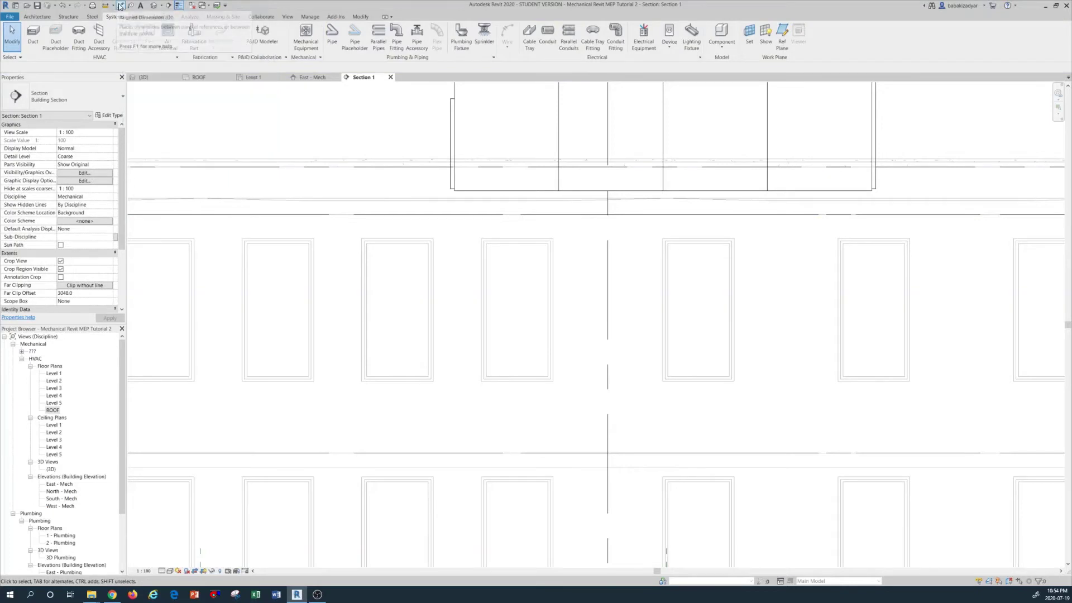
# - Measure the gap between the ROOF level and the air handling unit's base with an aligned dimension, without placing the dimension
pyautogui.click(122, 6)
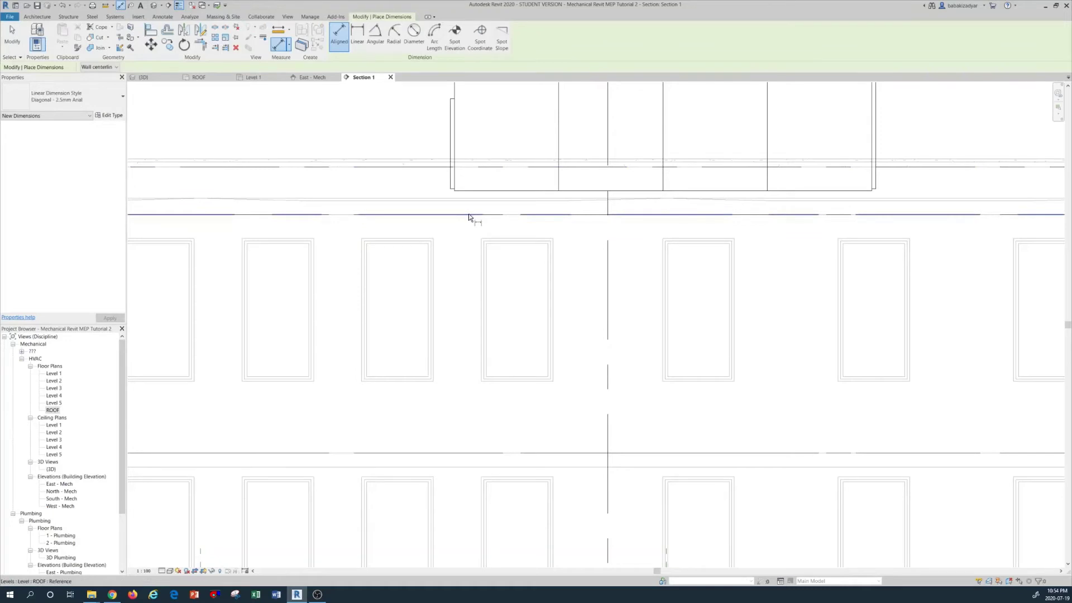
pyautogui.click(469, 214)
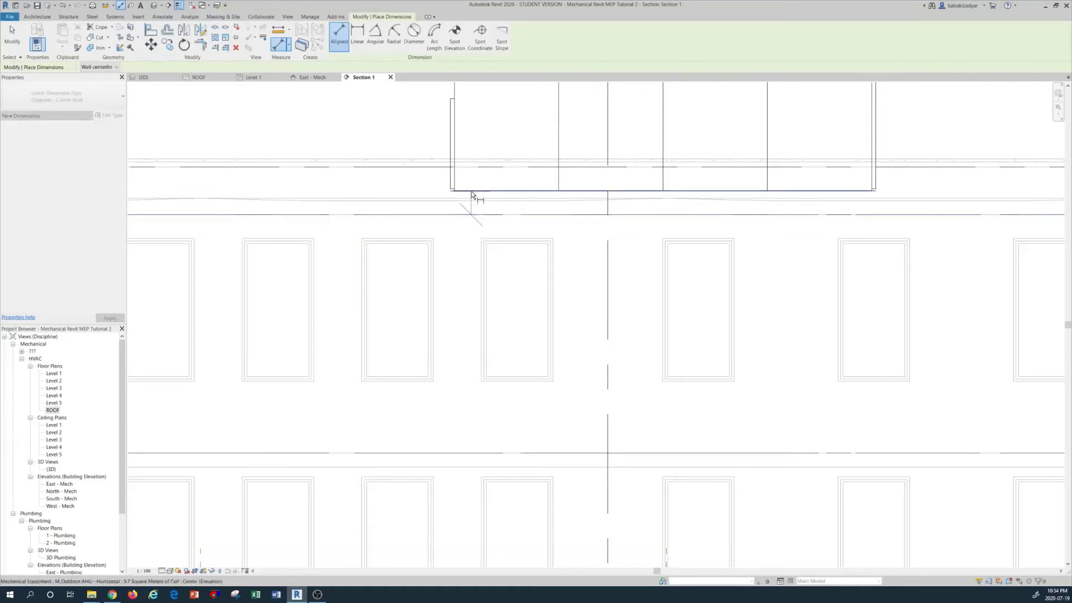
pyautogui.click(473, 192)
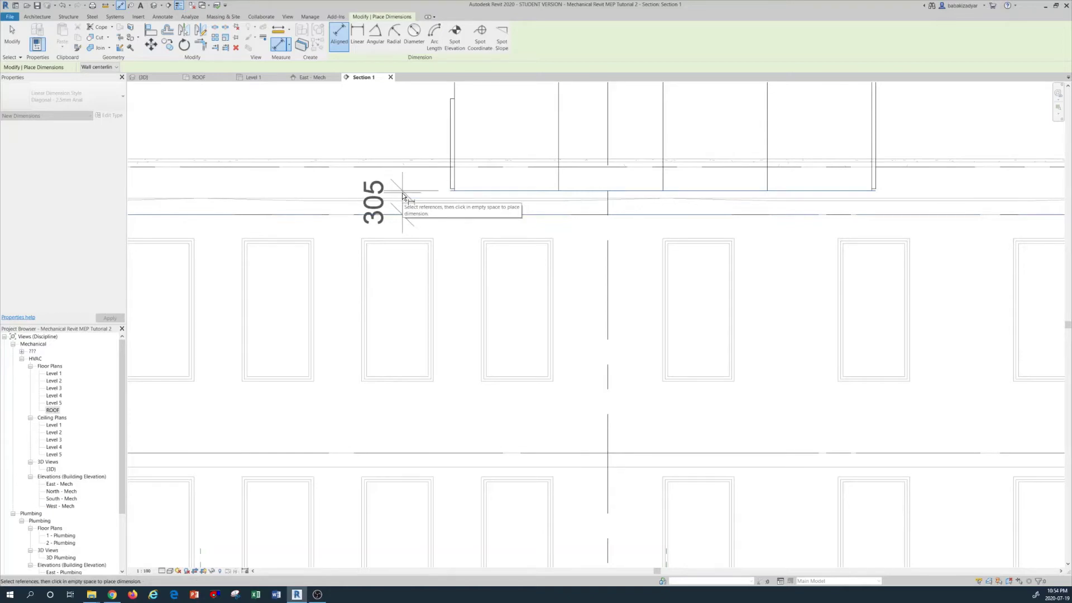
pyautogui.press('Escape')
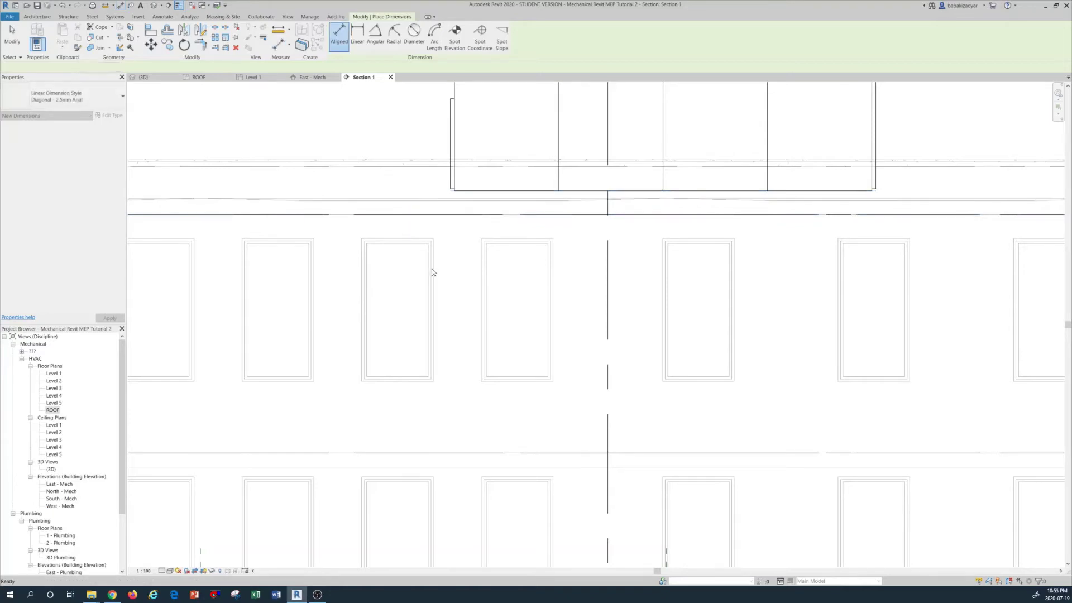
pyautogui.scroll(-5, 440, 267)
pyautogui.press('Escape')
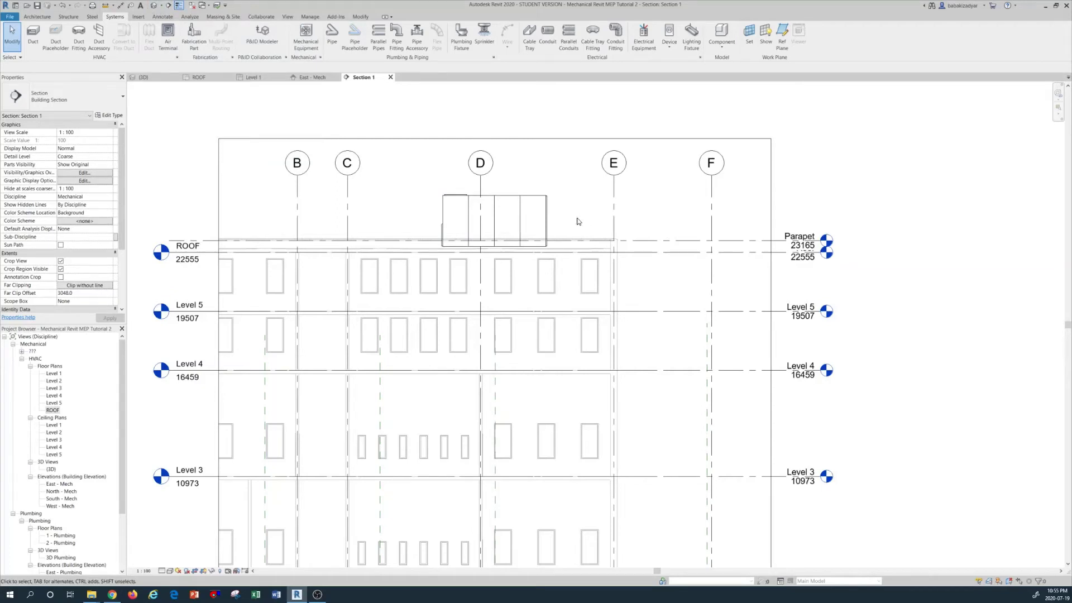
pyautogui.scroll(2, 578, 222)
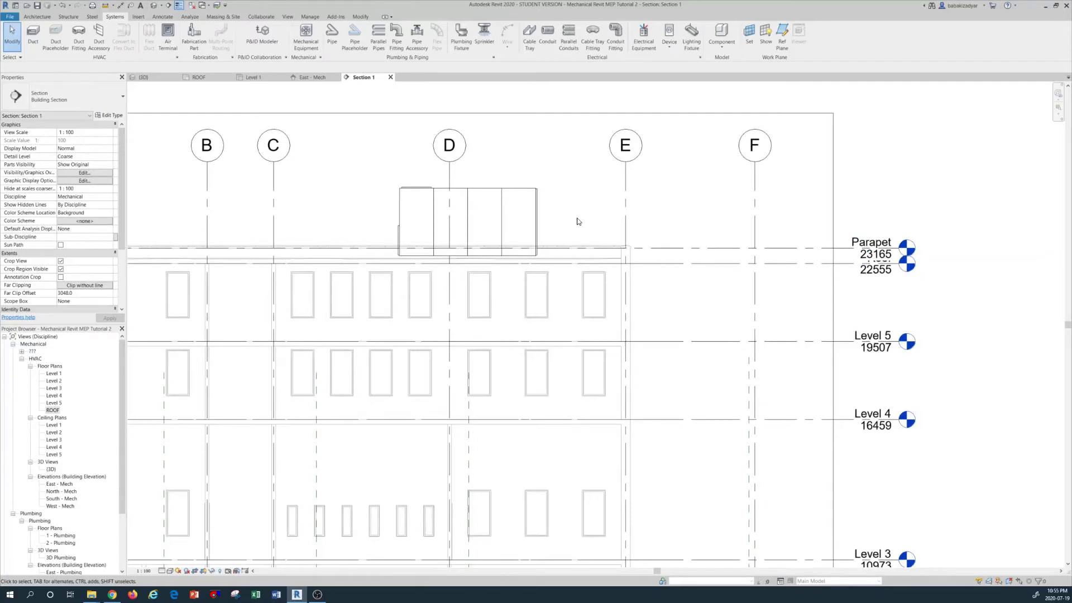
pyautogui.scroll(-2, 578, 222)
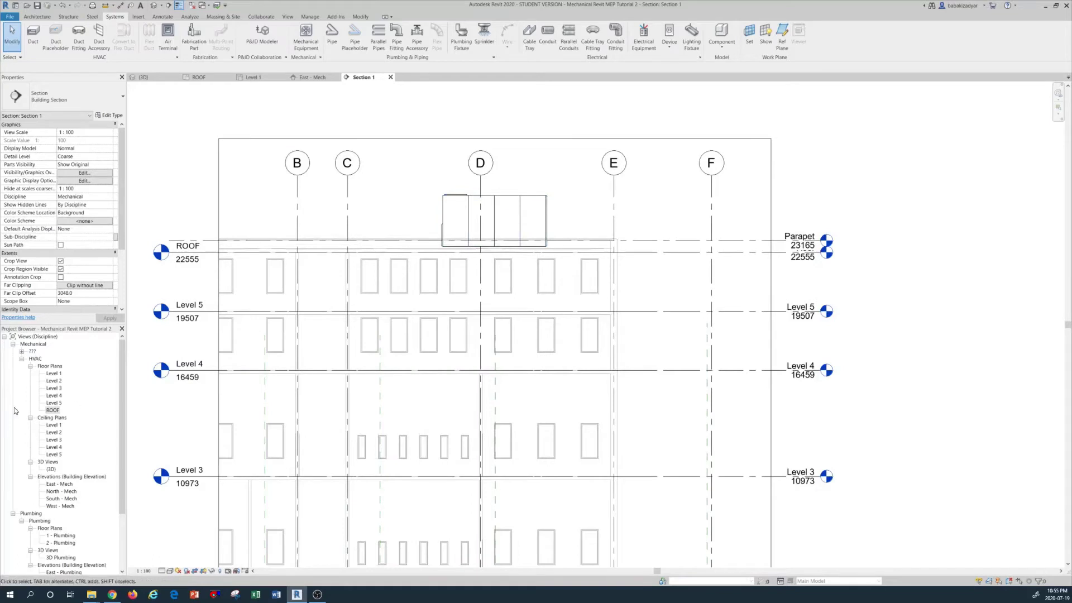
# - Open the Level 1 ceiling plan and delete the section line along with its section view
pyautogui.doubleClick(53, 411)
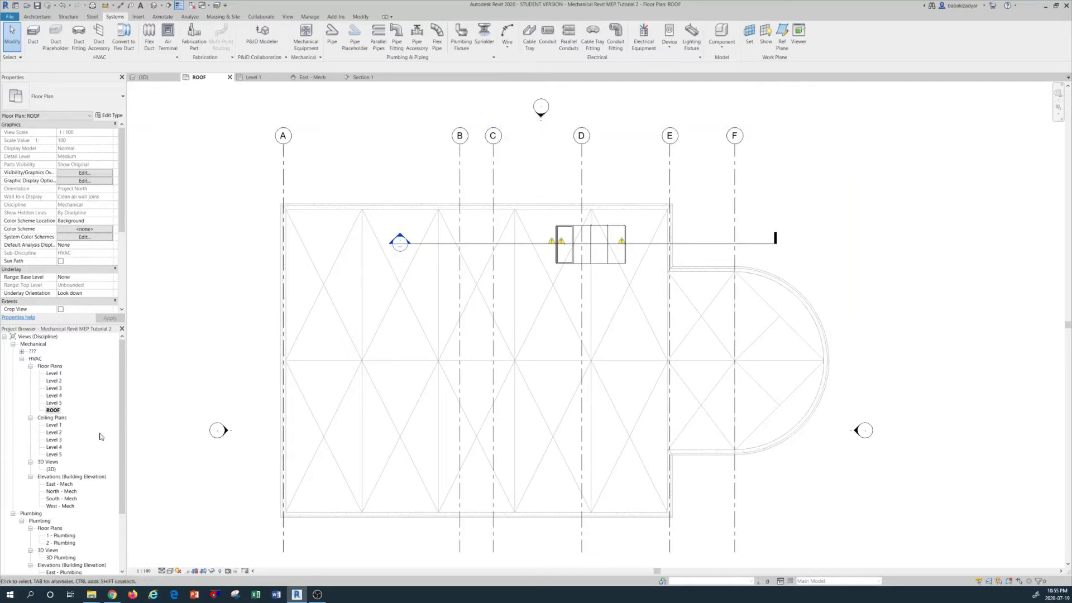
pyautogui.doubleClick(54, 426)
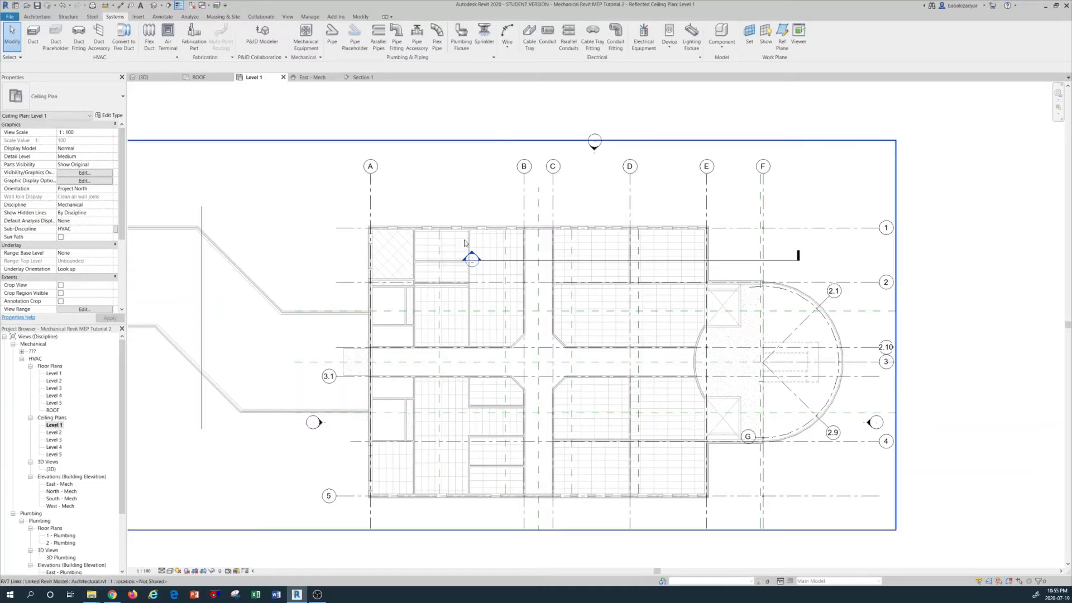
pyautogui.click(610, 260)
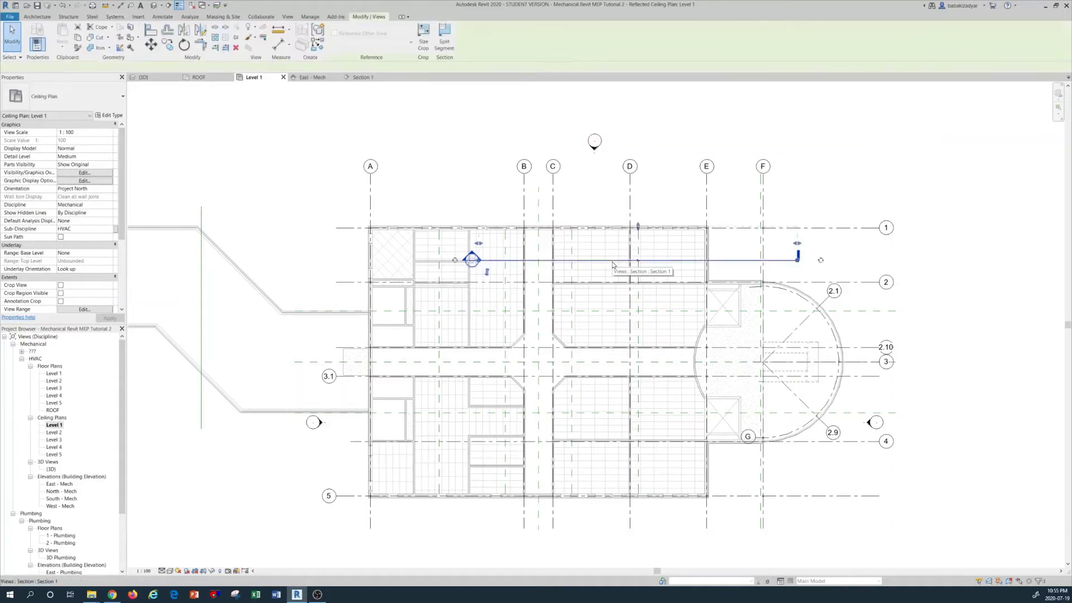
pyautogui.rightClick(608, 265)
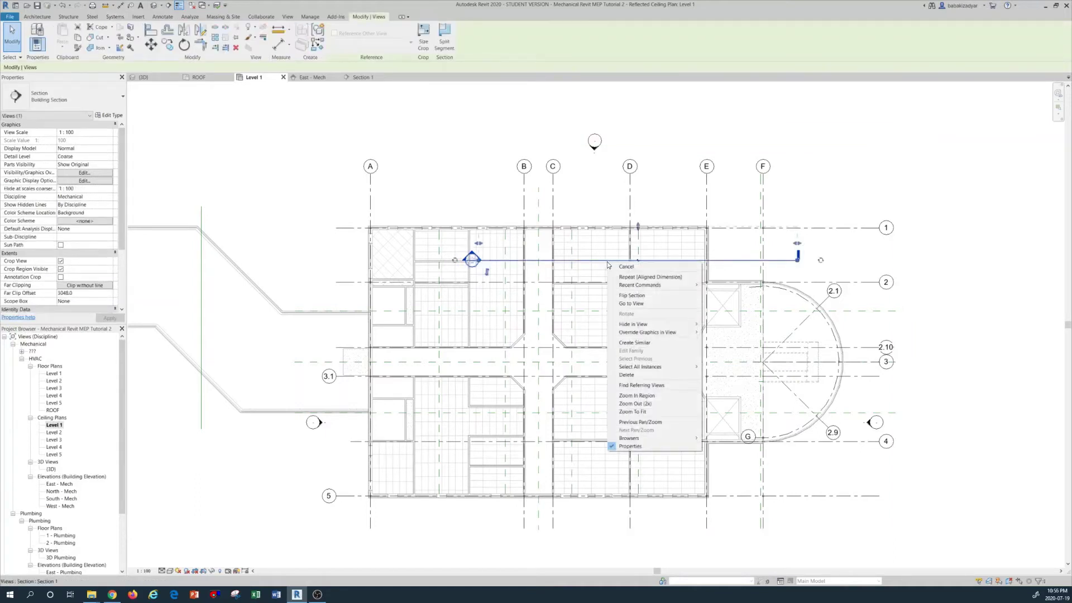
pyautogui.click(643, 373)
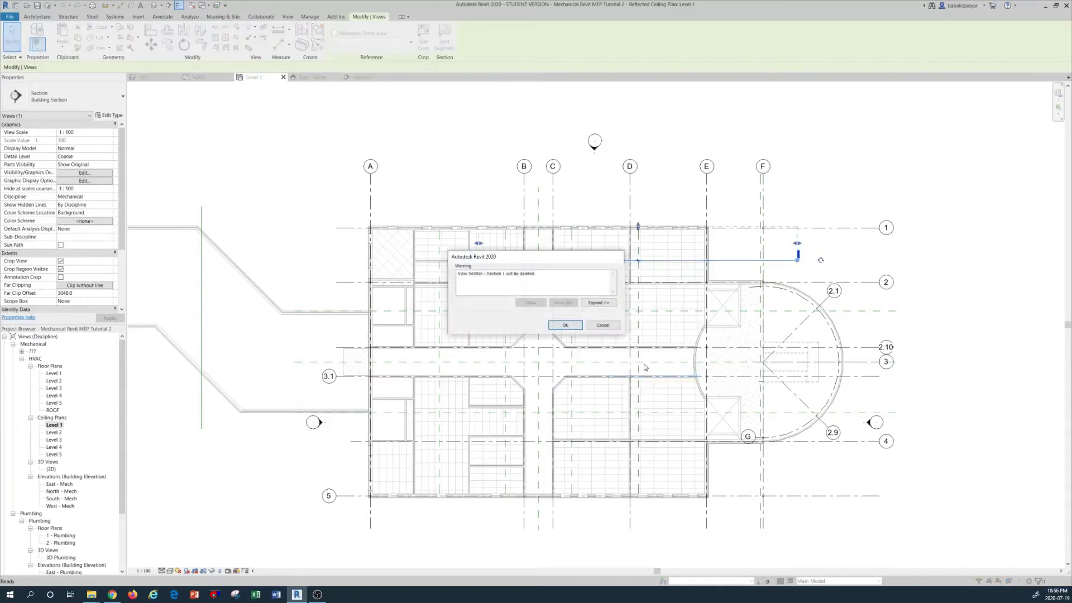
pyautogui.click(570, 326)
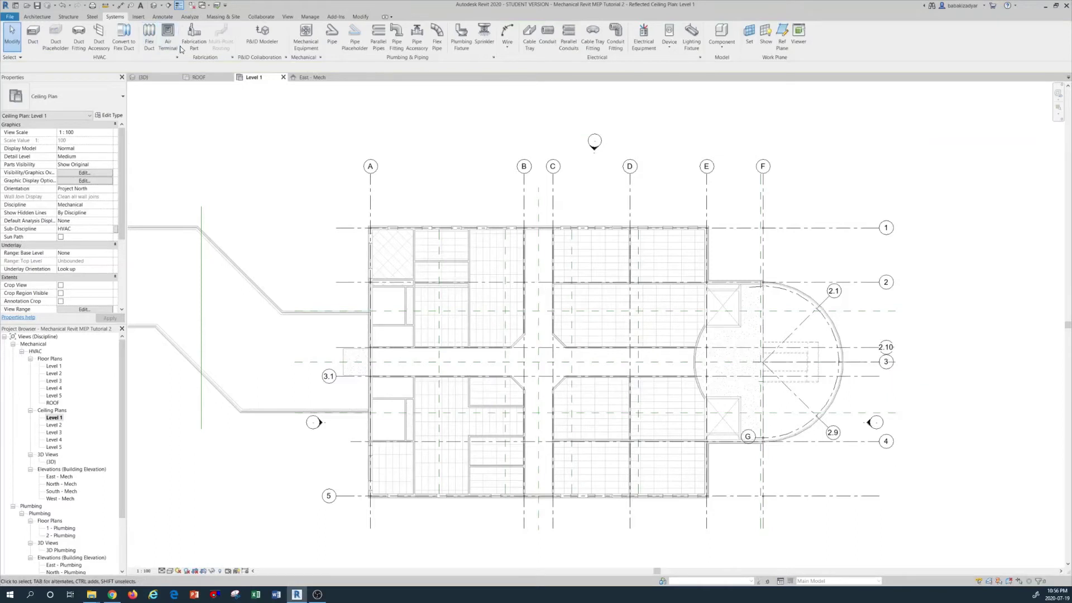
pyautogui.click(306, 35)
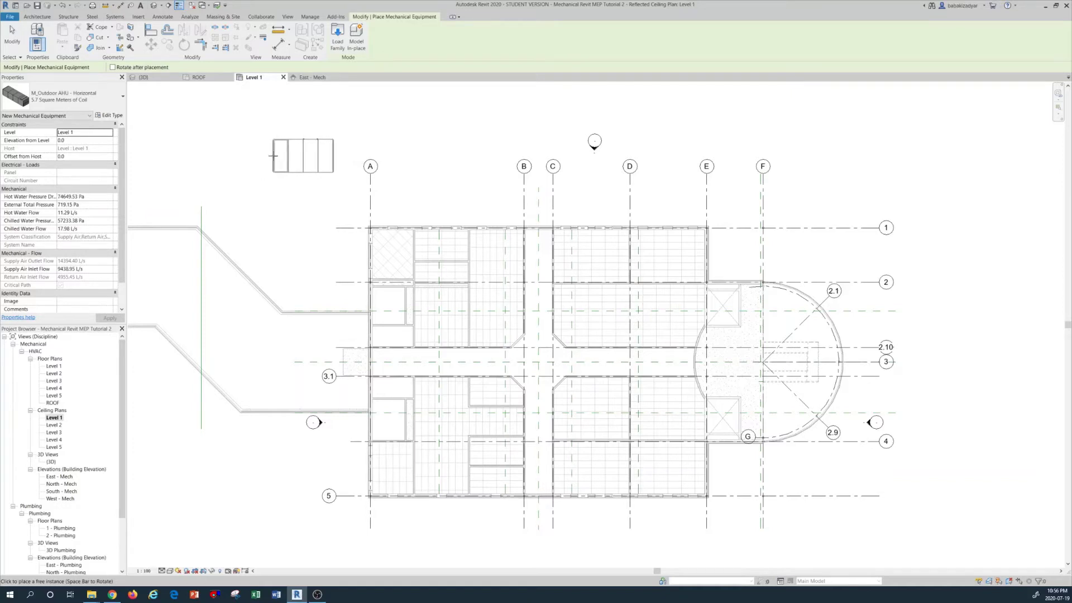
pyautogui.press('Escape')
pyautogui.press('Escape')
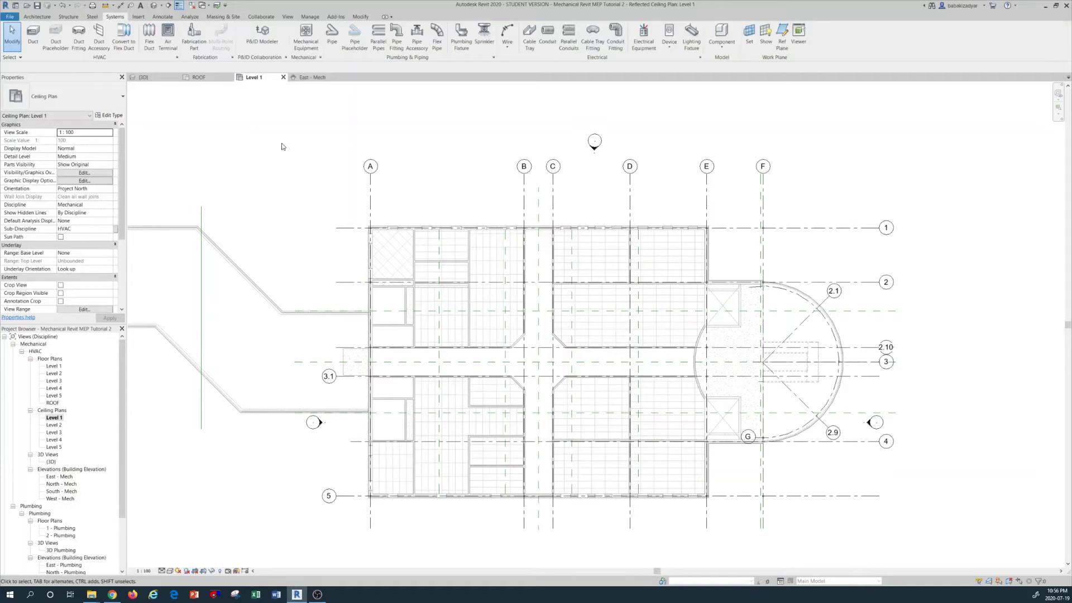
# - Start placing mechanical equipment with the M_VAV Unit - Parallel Fan Powered family in type Size 3 - 300mm Inlet
pyautogui.click(312, 43)
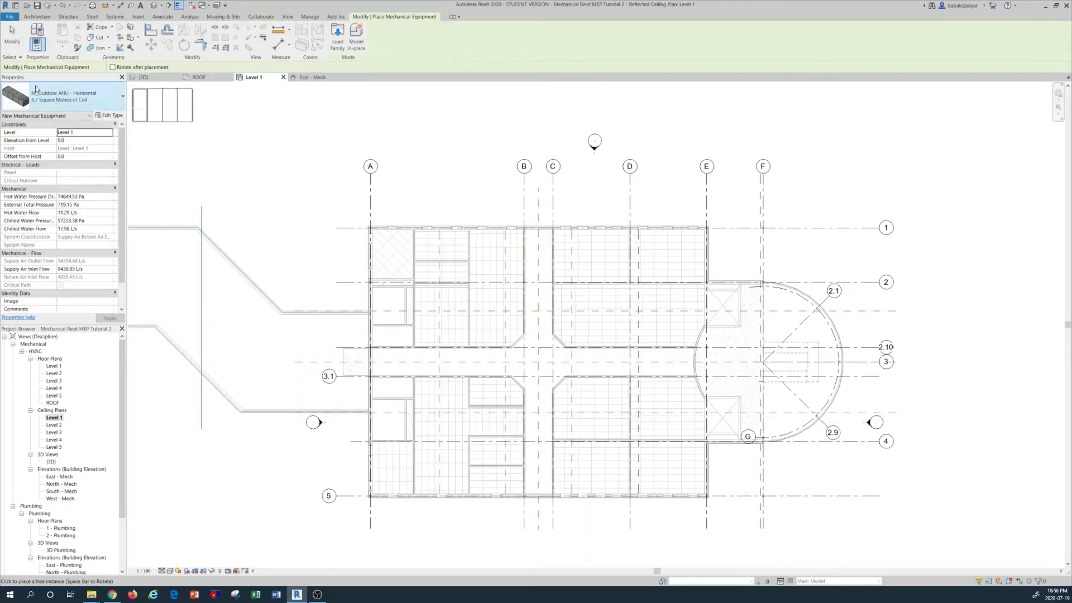
pyautogui.click(115, 94)
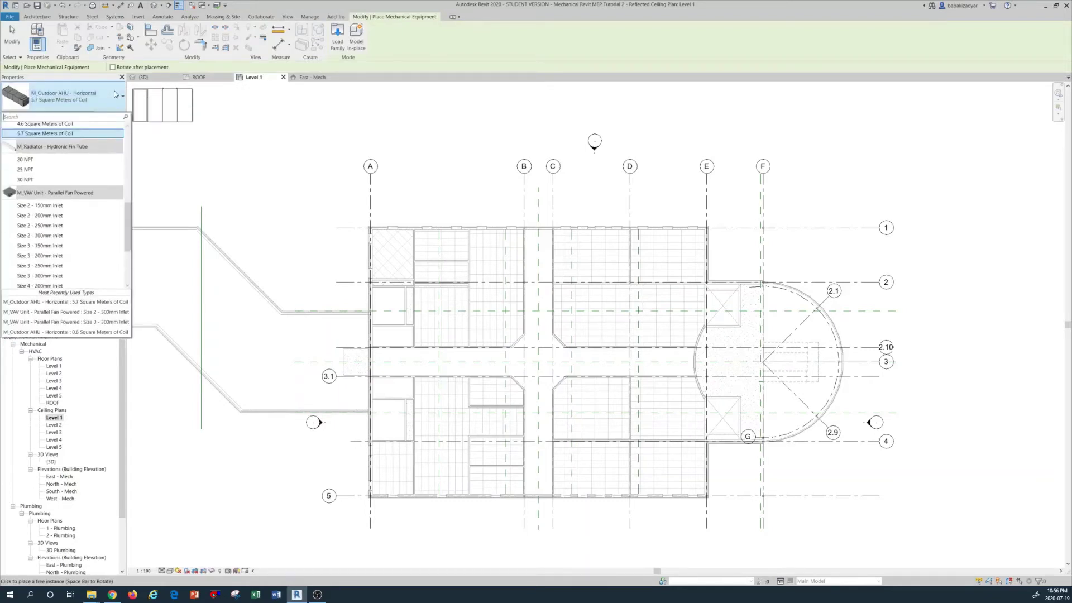
pyautogui.scroll(5, 91, 164)
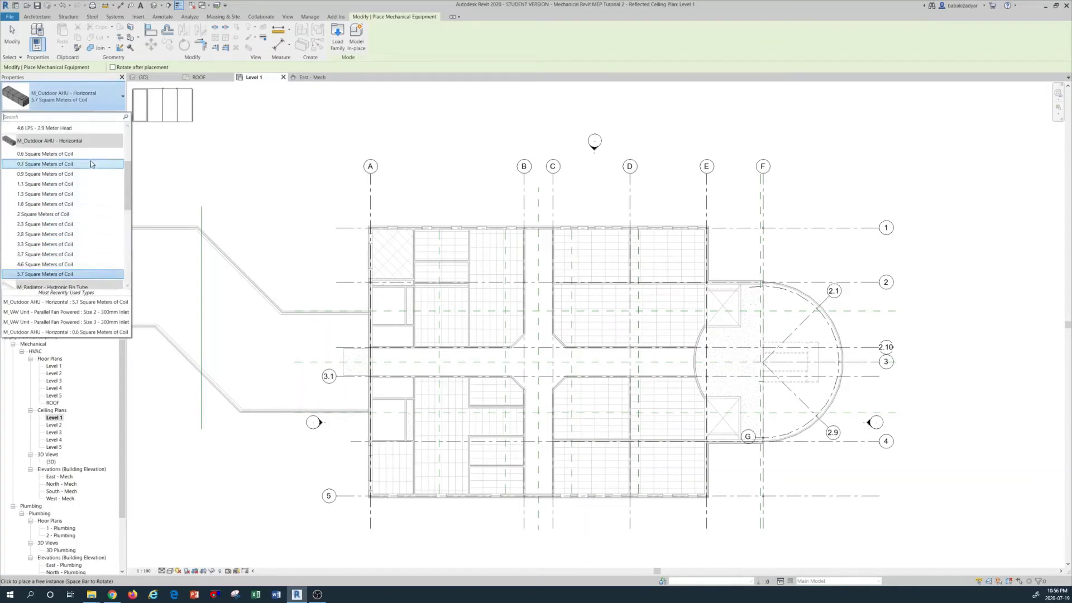
pyautogui.scroll(4, 92, 165)
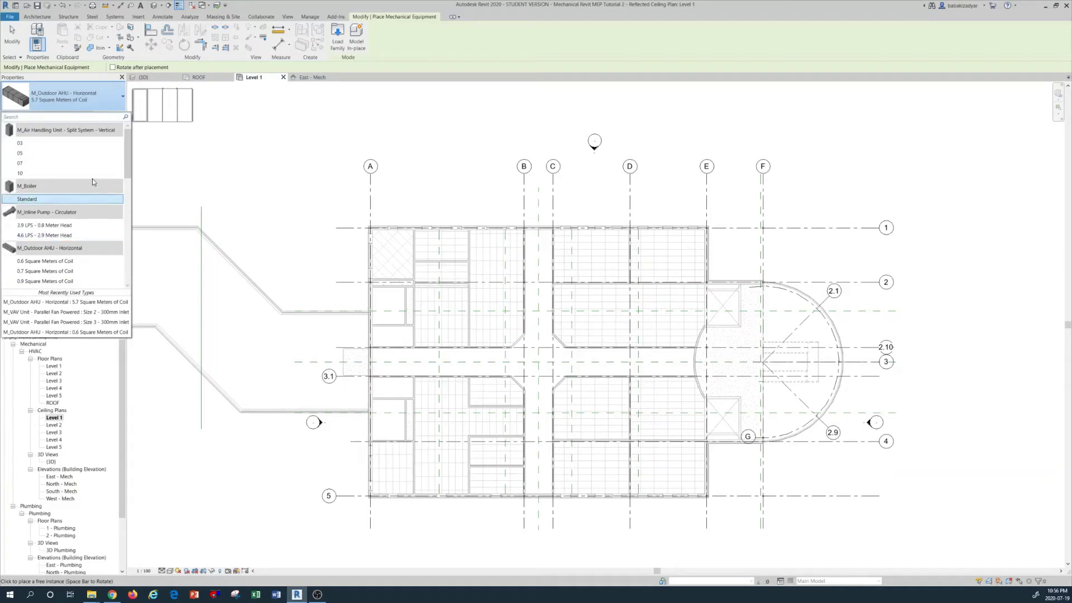
pyautogui.scroll(-4, 89, 201)
pyautogui.scroll(-5, 85, 230)
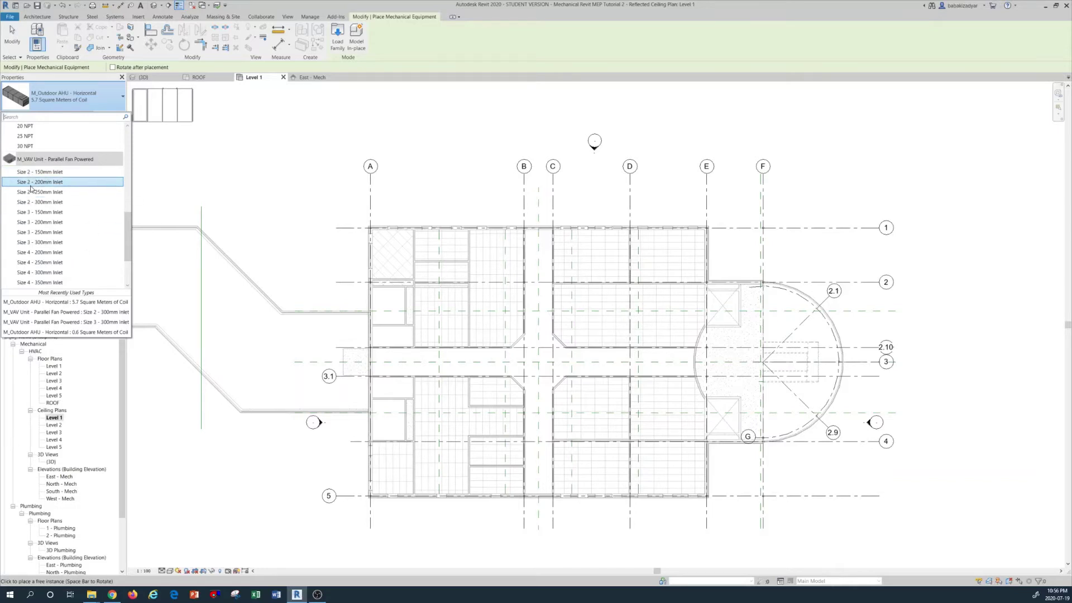
pyautogui.click(37, 242)
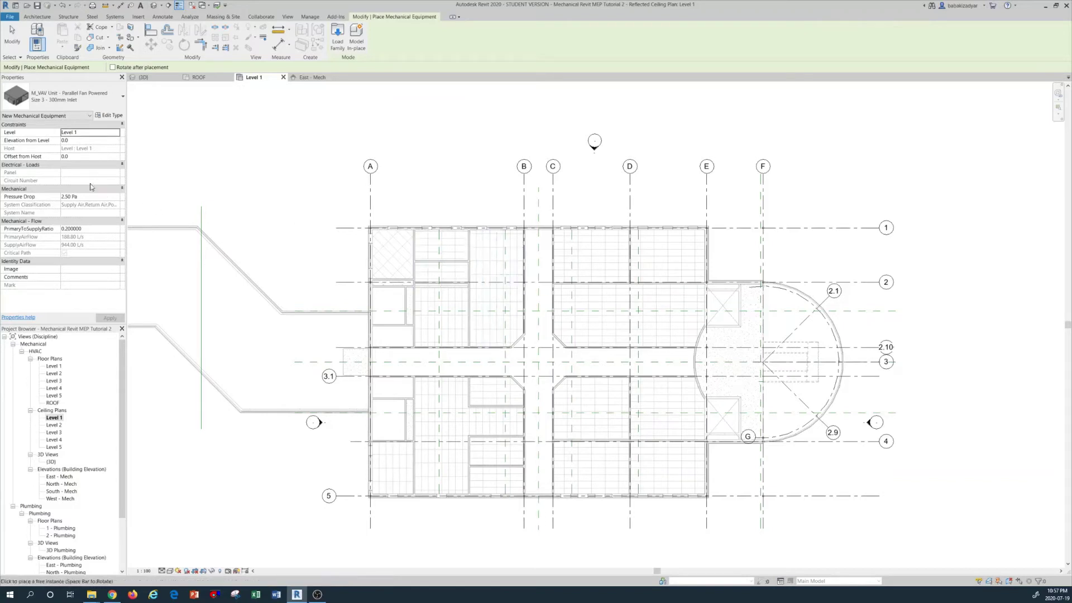
# - Place one VAV unit with a 3048 mm offset from host in the room just west of grid B, slightly south of grid 1
pyautogui.click(75, 156)
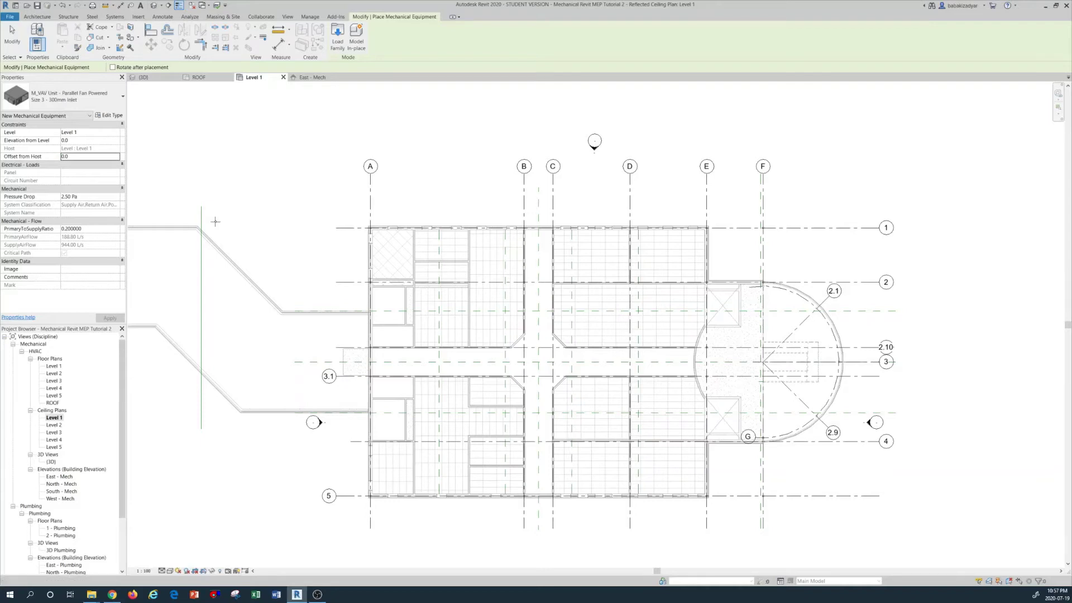
pyautogui.doubleClick(75, 156)
pyautogui.write('3048')
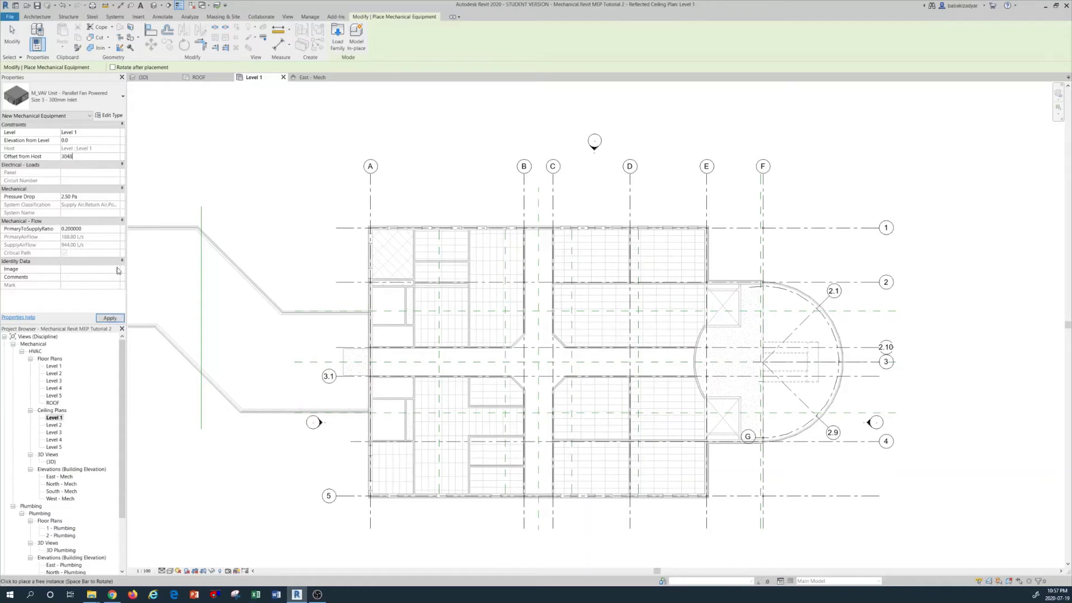
pyautogui.press('Return')
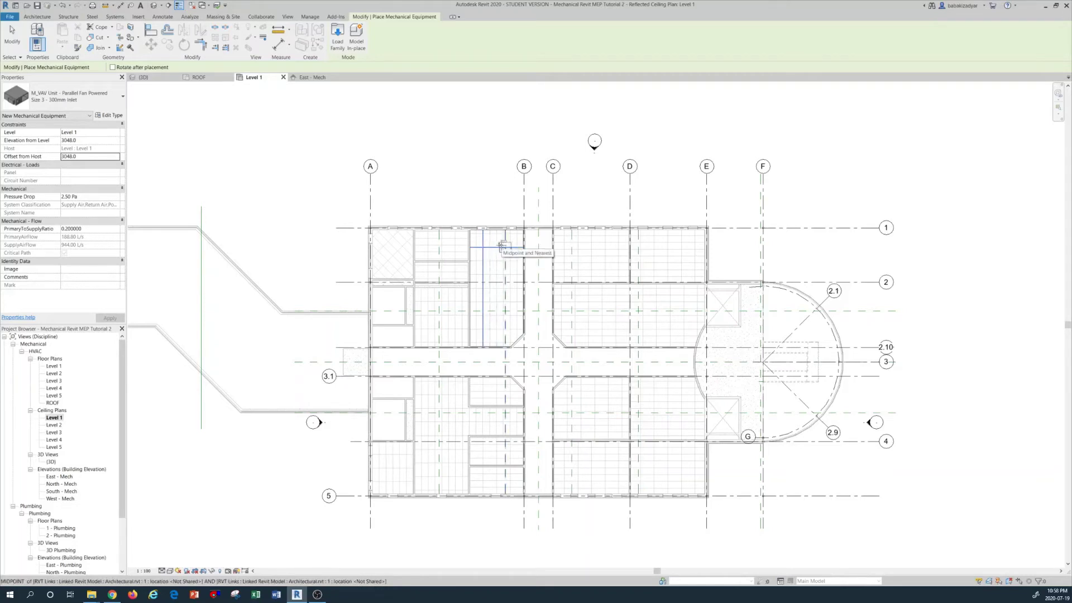
pyautogui.click(502, 245)
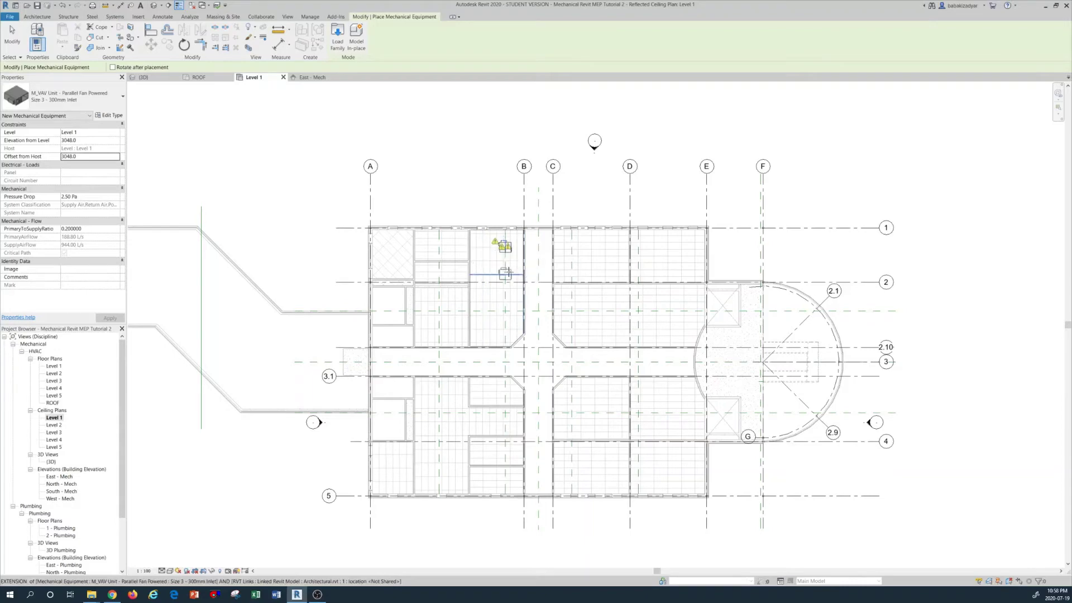
pyautogui.press('Escape')
pyautogui.press('Escape')
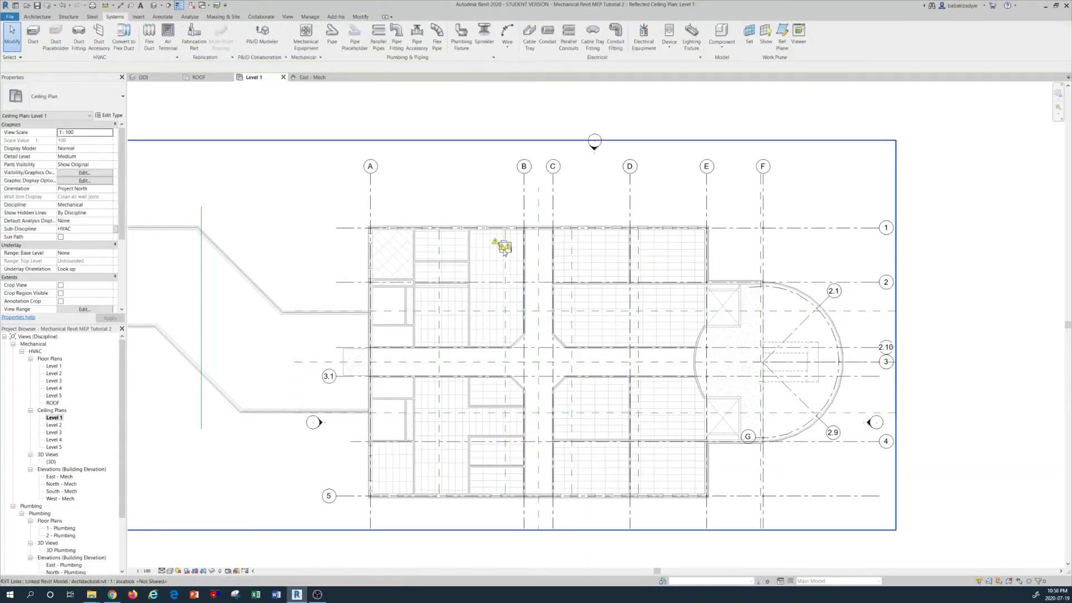
# - Rotate the placed VAV unit in 90-degree increments through full turns, back to its original orientation
pyautogui.scroll(6, 506, 249)
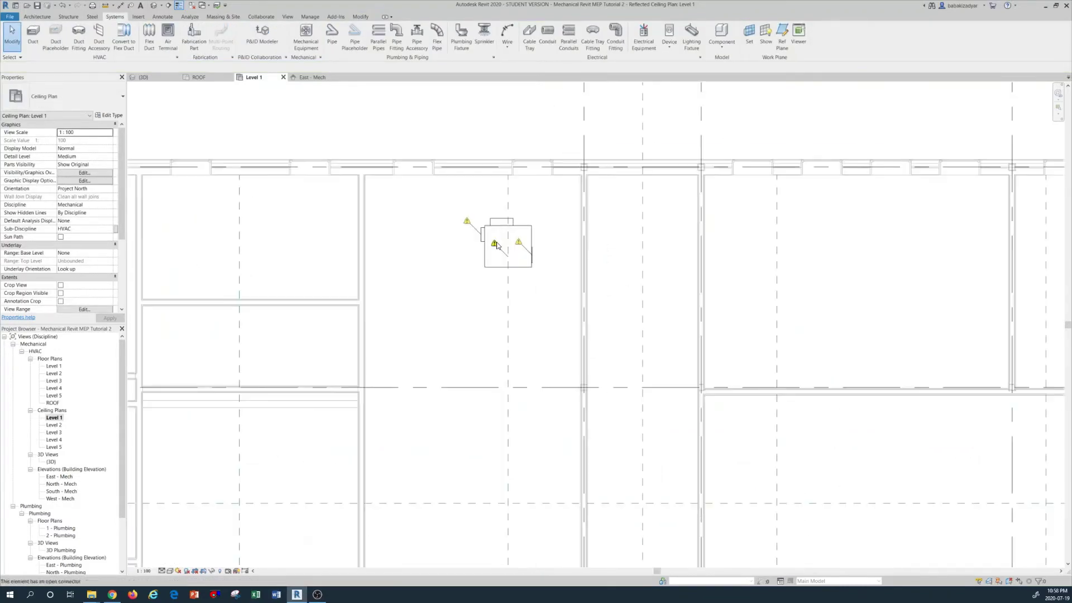
pyautogui.scroll(2, 531, 232)
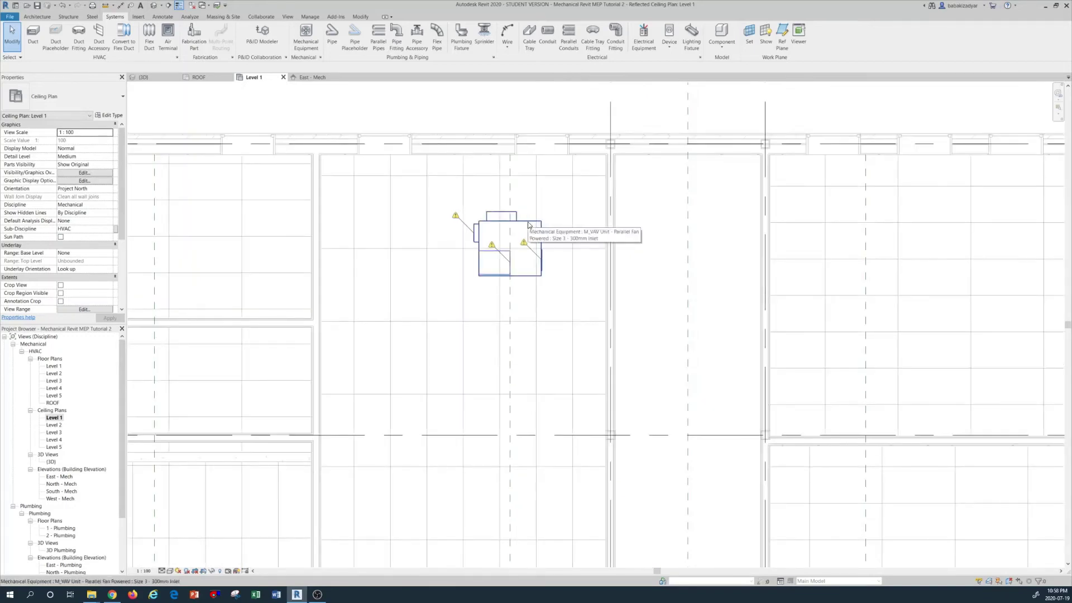
pyautogui.click(506, 235)
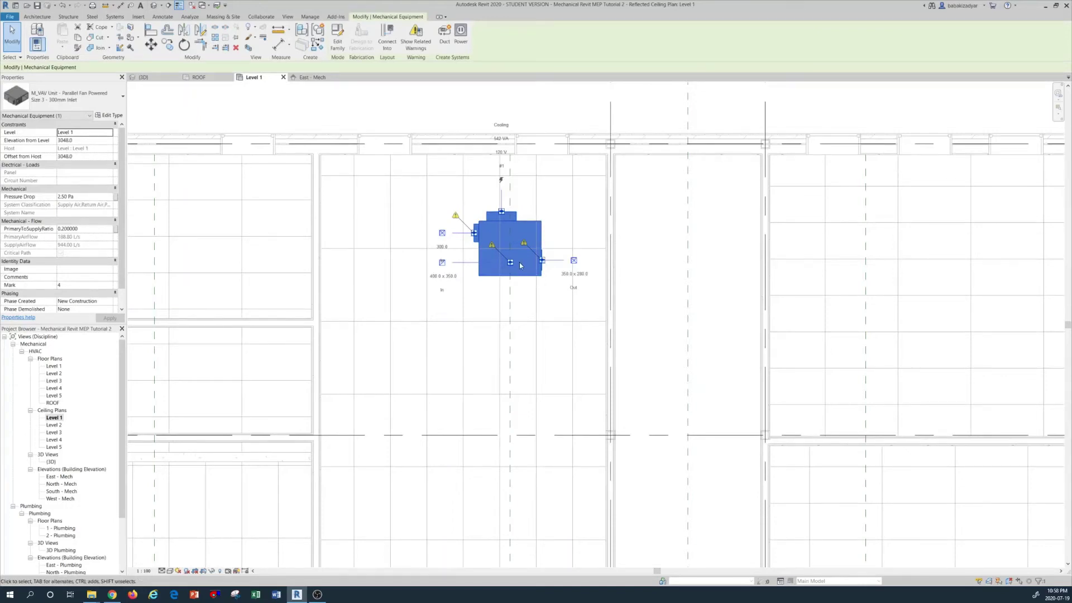
pyautogui.press('space')
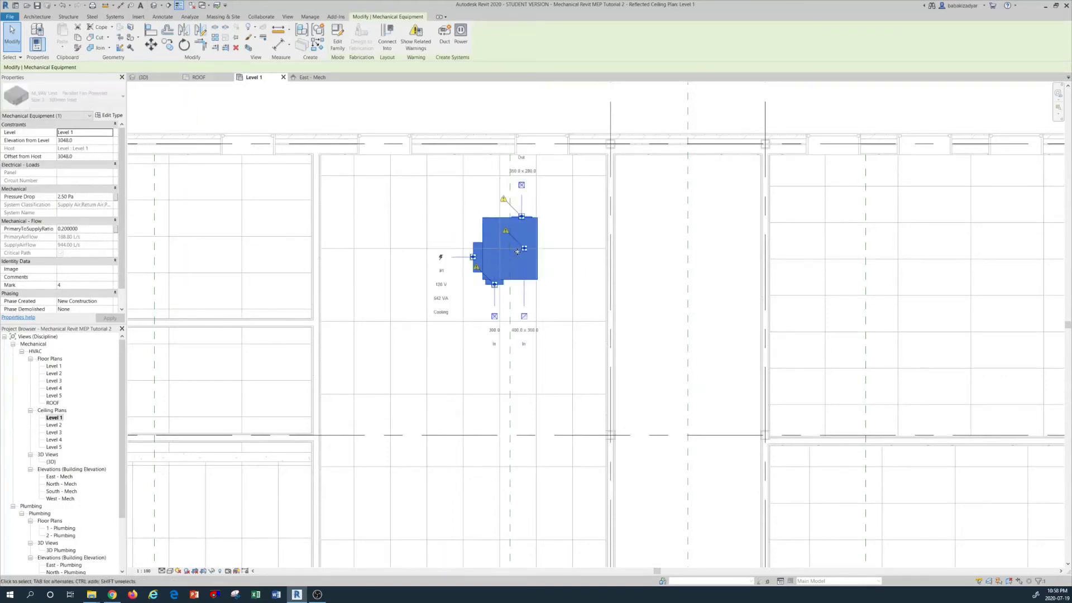
pyautogui.press('space')
pyautogui.press('space')
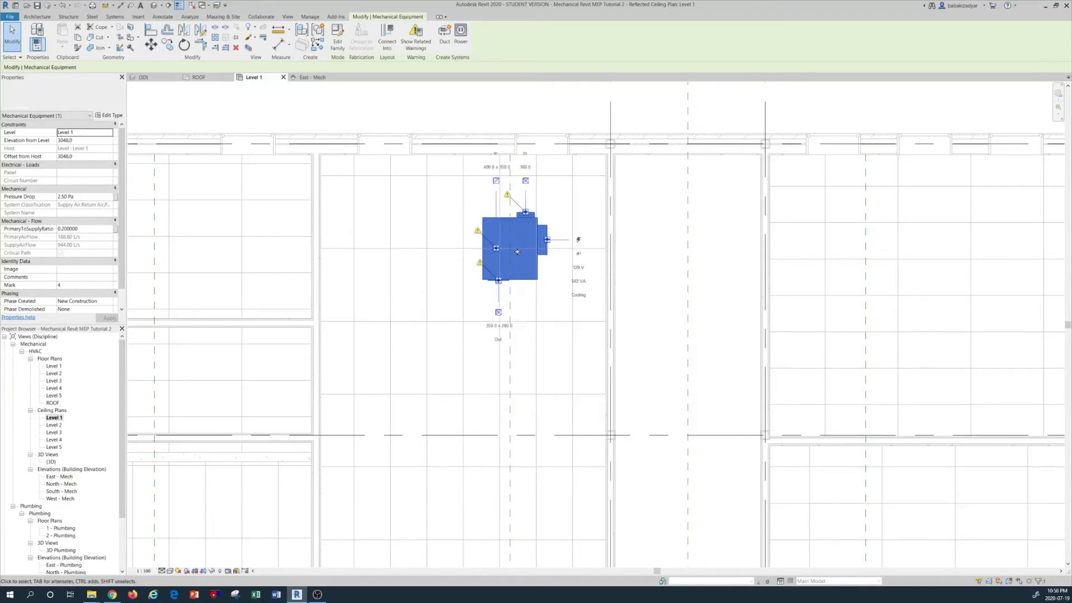
pyautogui.press('space')
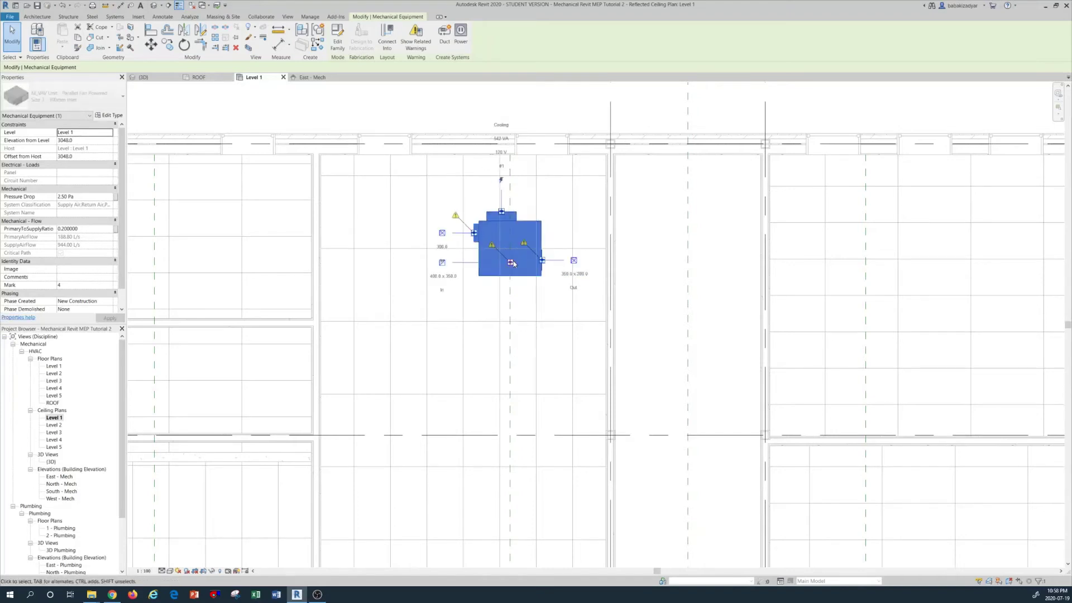
pyautogui.press('space')
pyautogui.press('space')
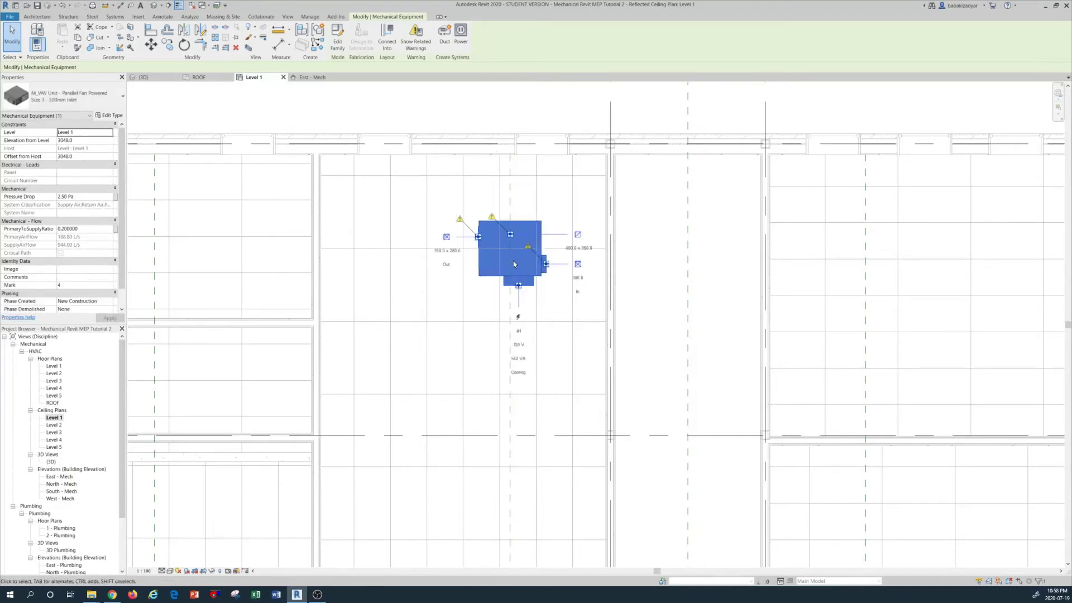
pyautogui.press('space')
pyautogui.press('space')
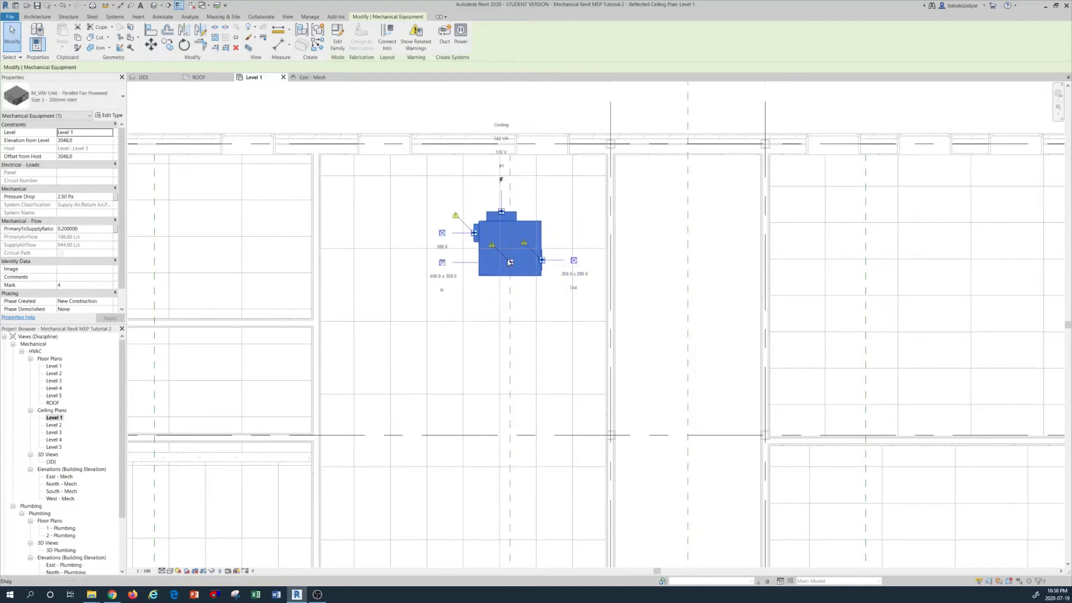
pyautogui.press('Escape')
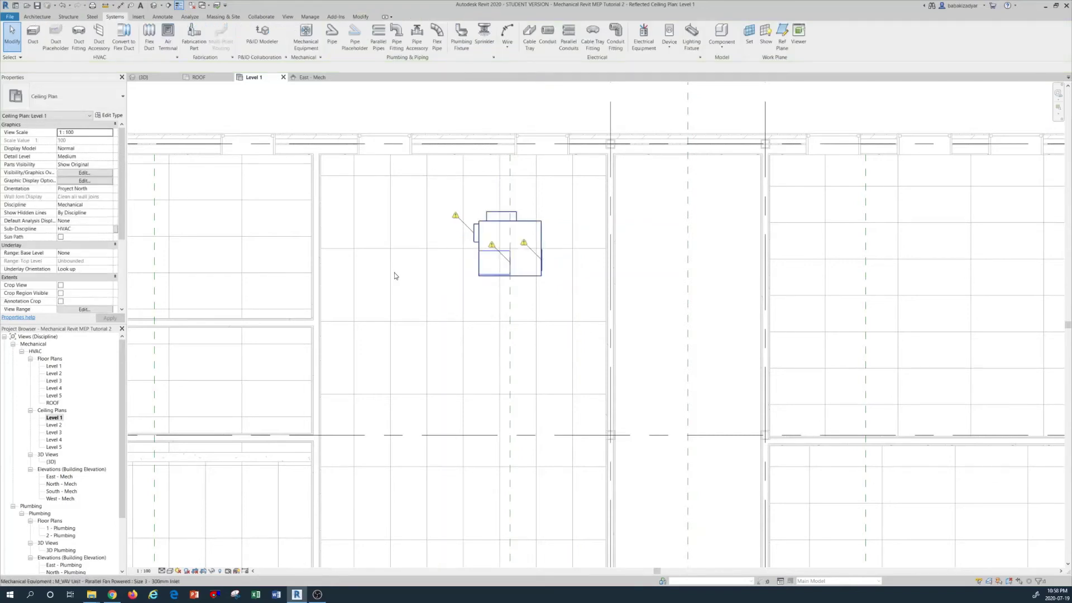
pyautogui.scroll(-2, 499, 239)
pyautogui.scroll(-1, 499, 238)
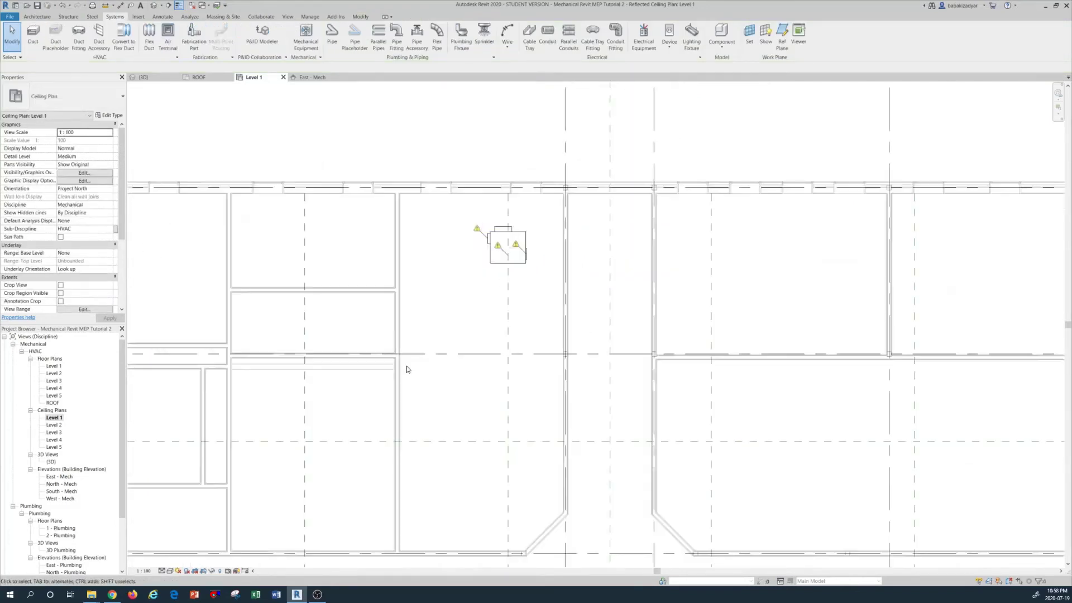
pyautogui.scroll(-2, 490, 323)
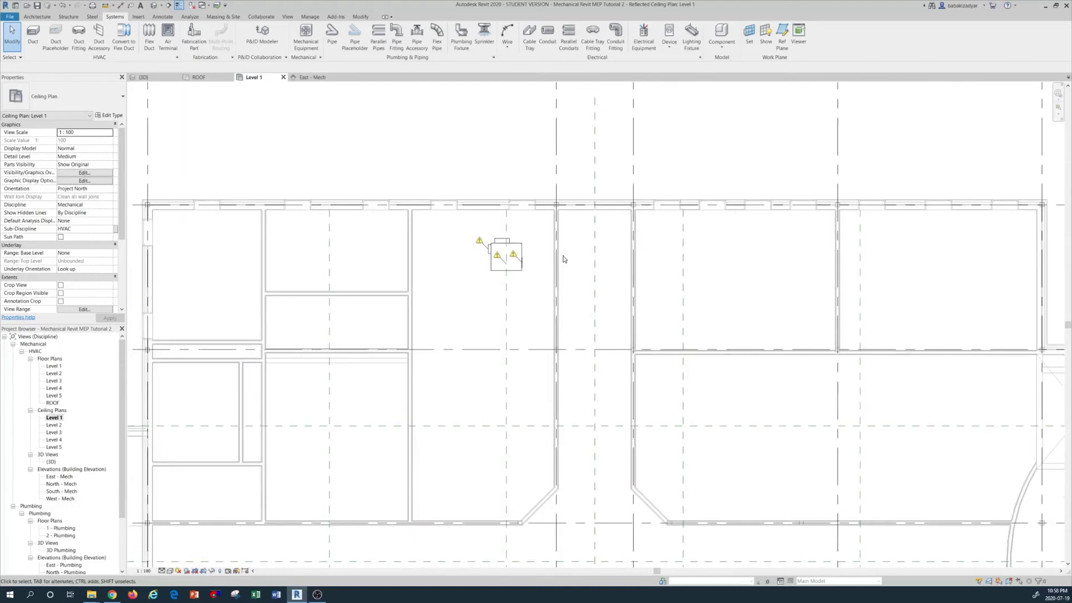
pyautogui.scroll(2, 558, 254)
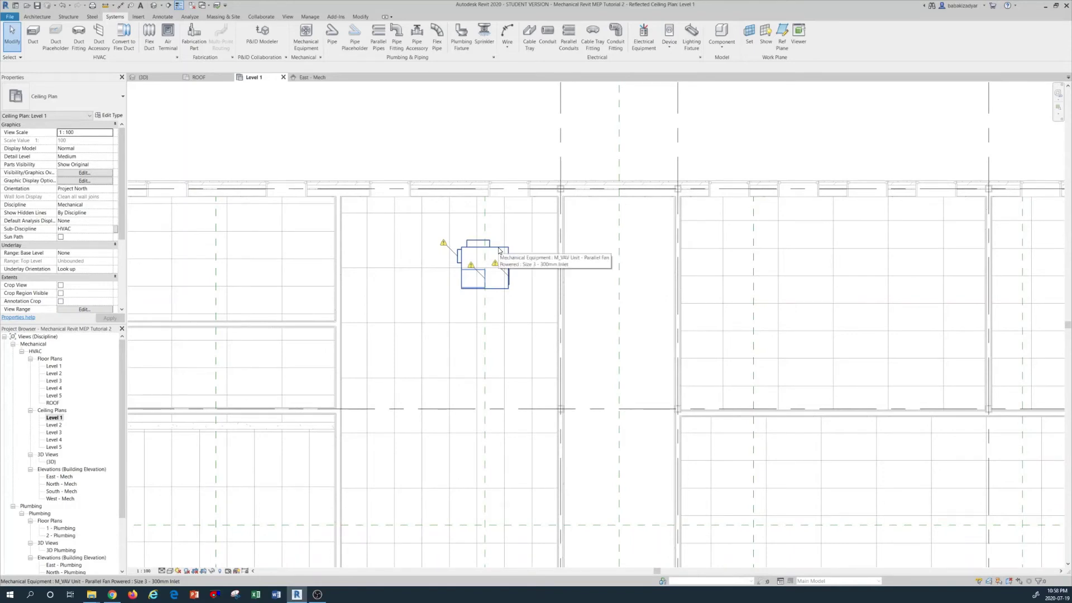
pyautogui.click(498, 251)
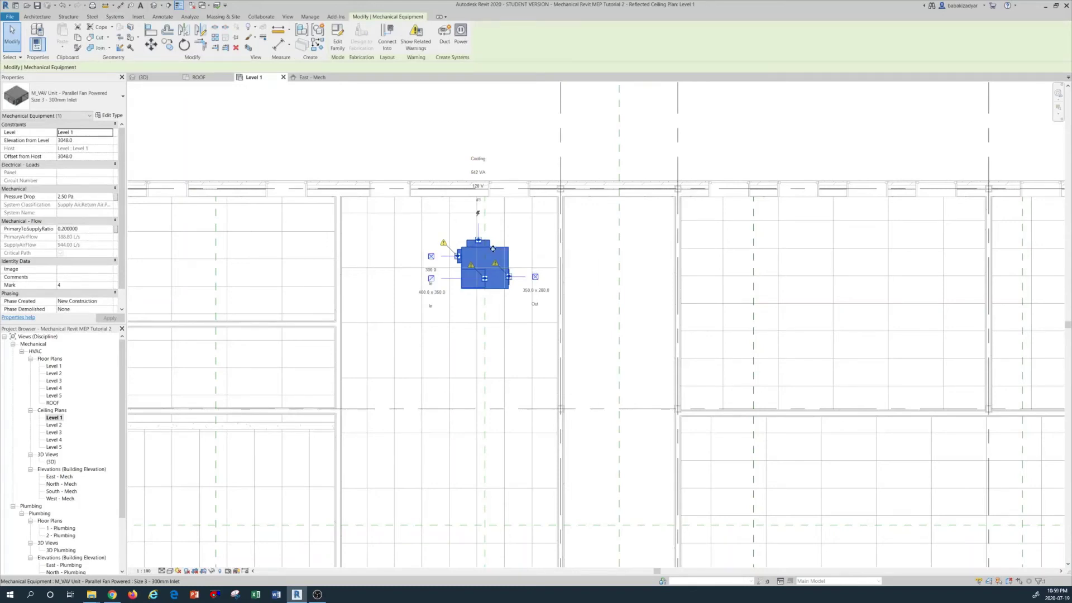
pyautogui.rightClick(494, 250)
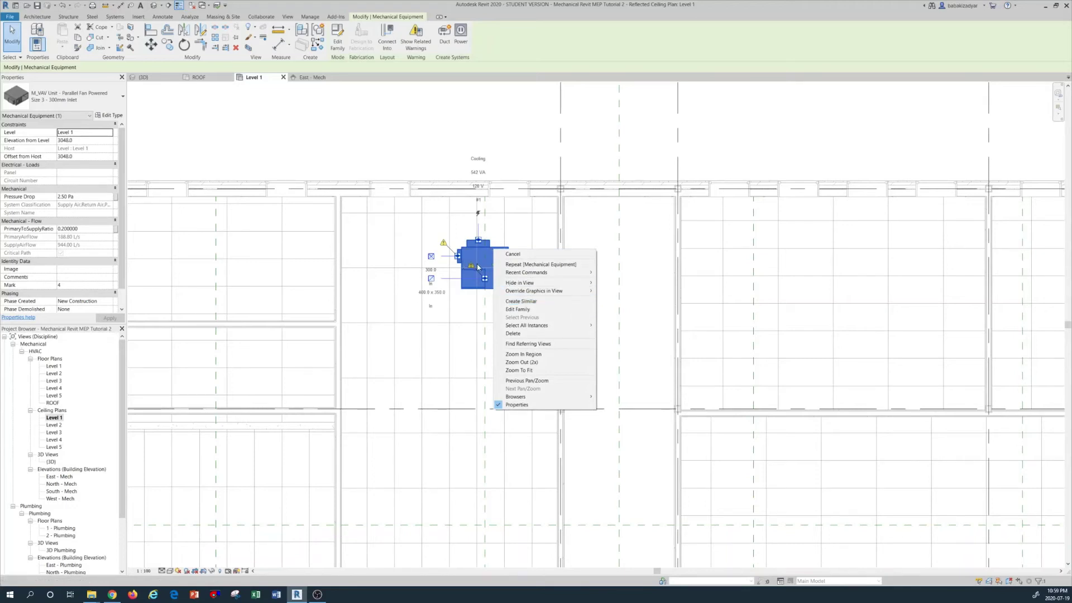
pyautogui.click(522, 301)
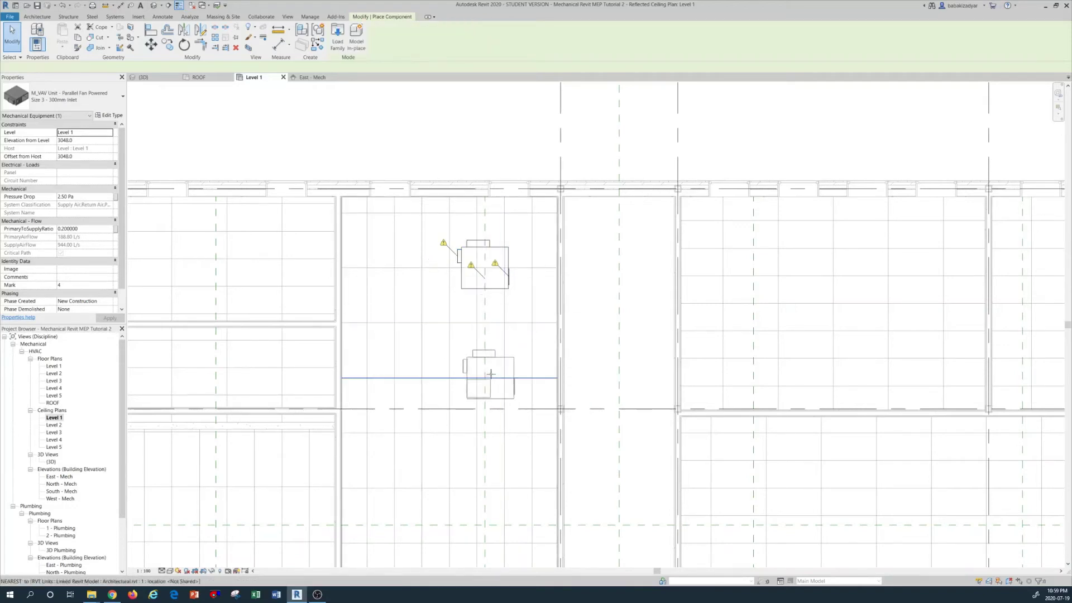
pyautogui.scroll(-1, 485, 294)
pyautogui.scroll(-1, 483, 313)
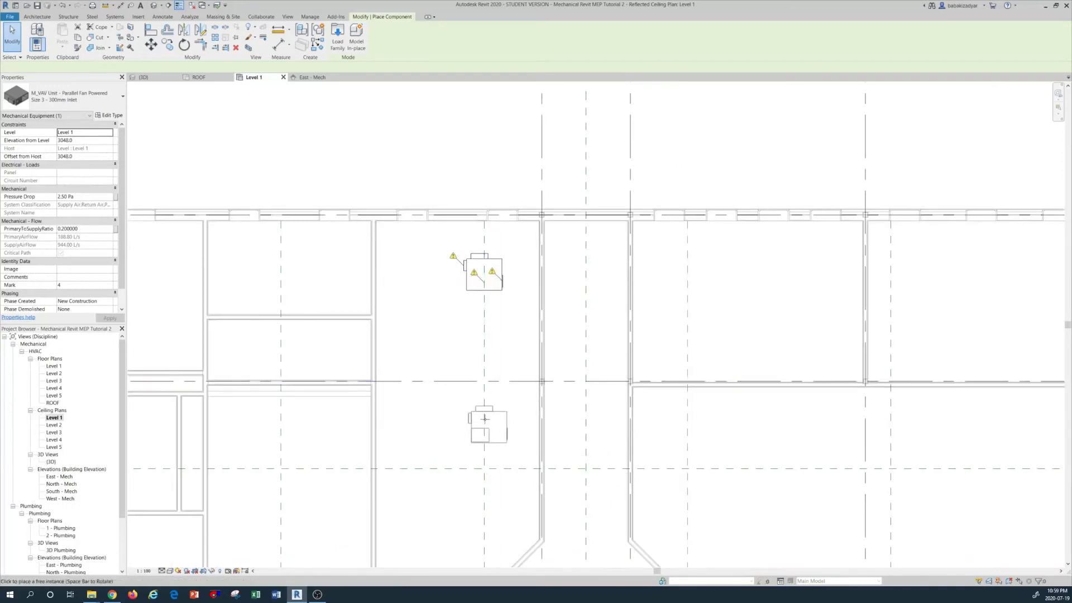
pyautogui.click(484, 330)
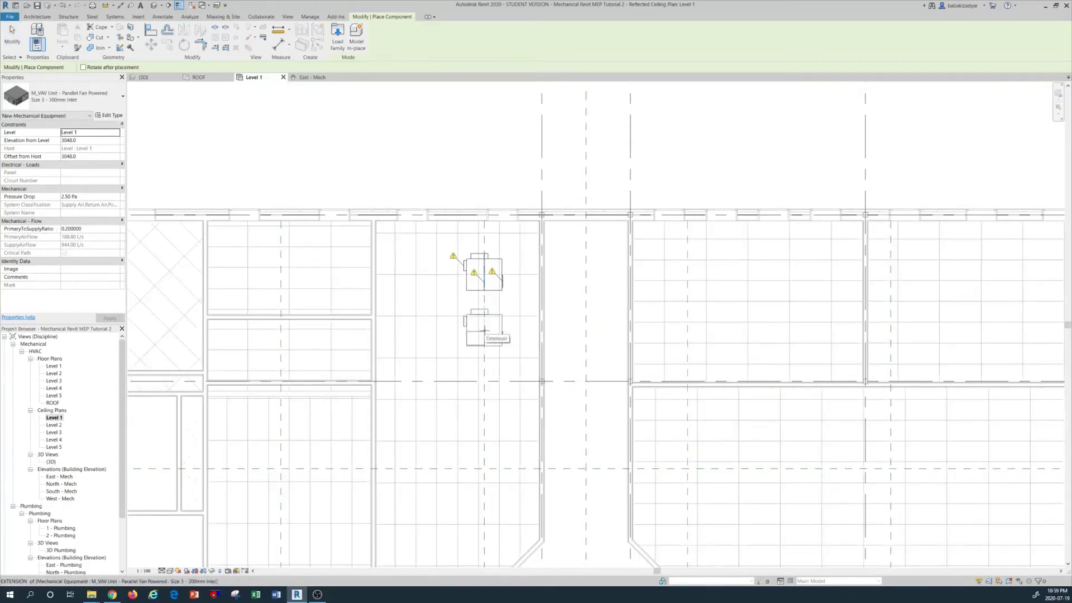
pyautogui.press('Escape')
pyautogui.press('Escape')
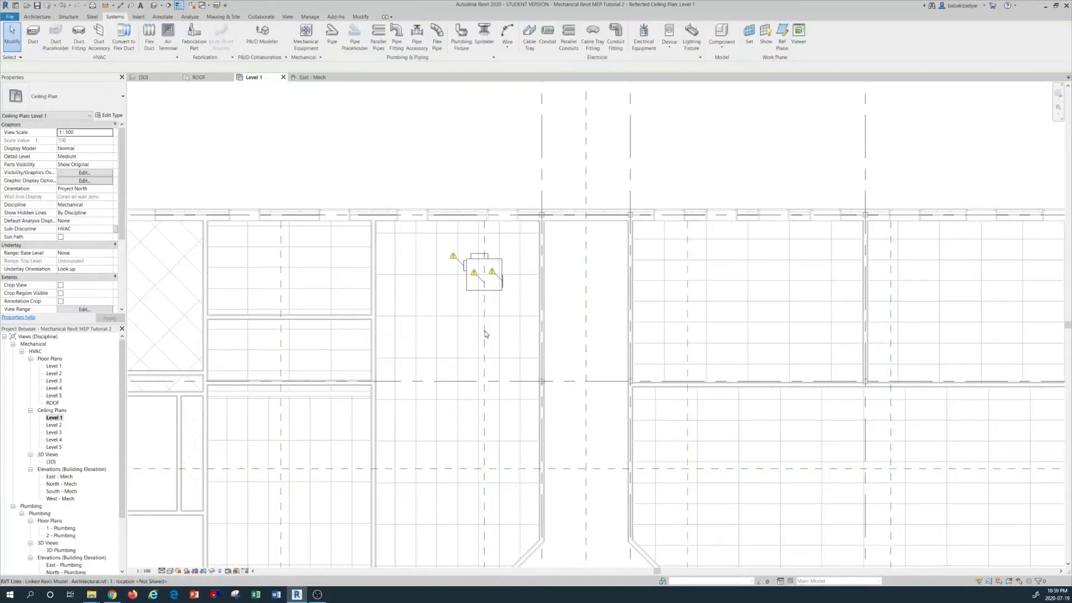
# - Copy the VAV unit with multiple copies enabled, from its upper-left corner into the room east of grid C just below grid 2
pyautogui.click(495, 263)
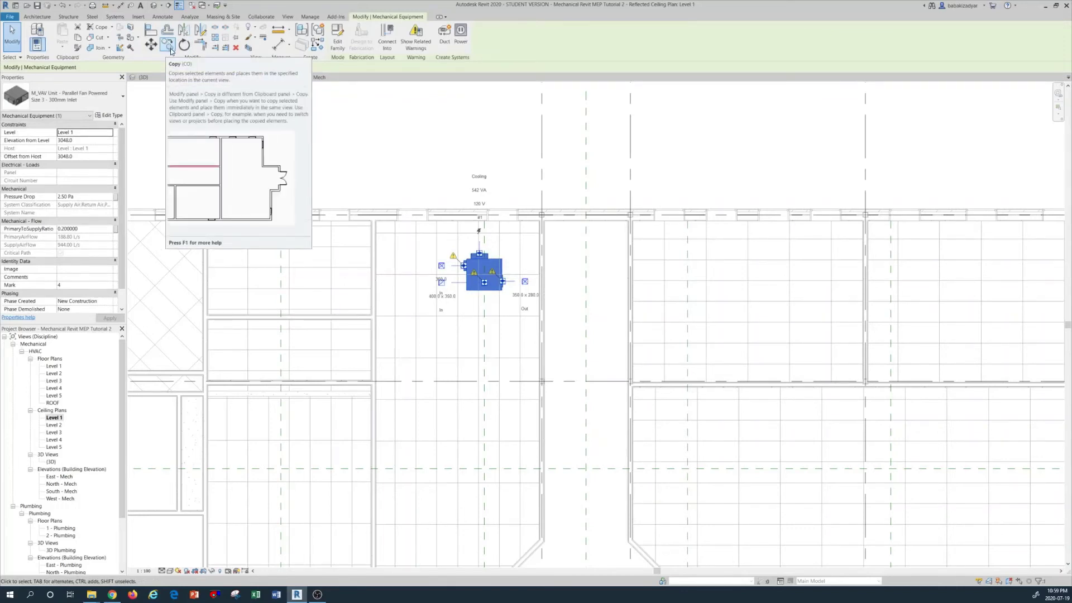
pyautogui.click(168, 45)
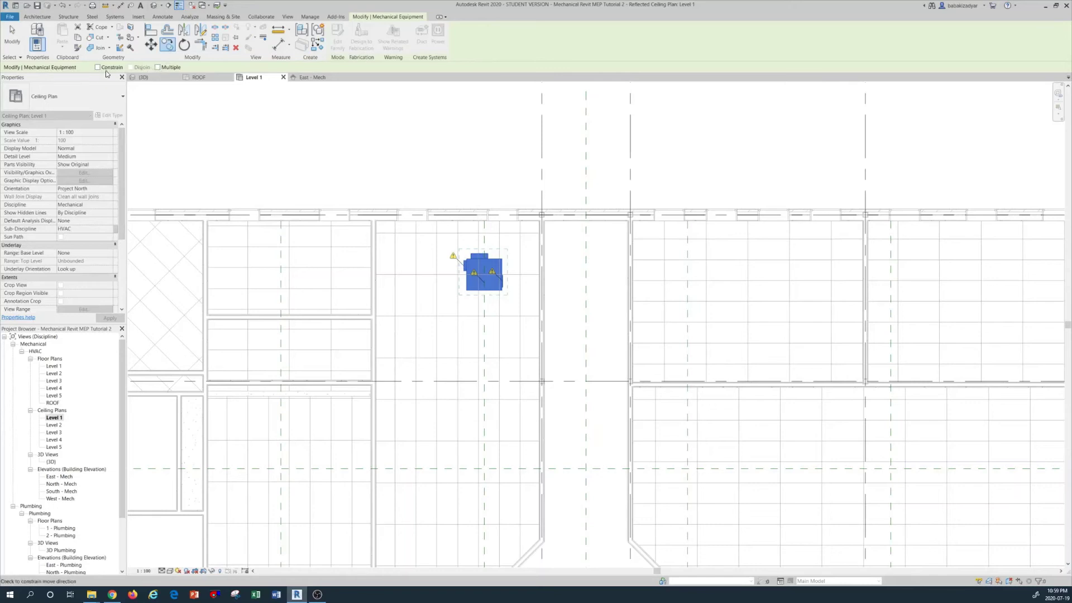
pyautogui.click(158, 67)
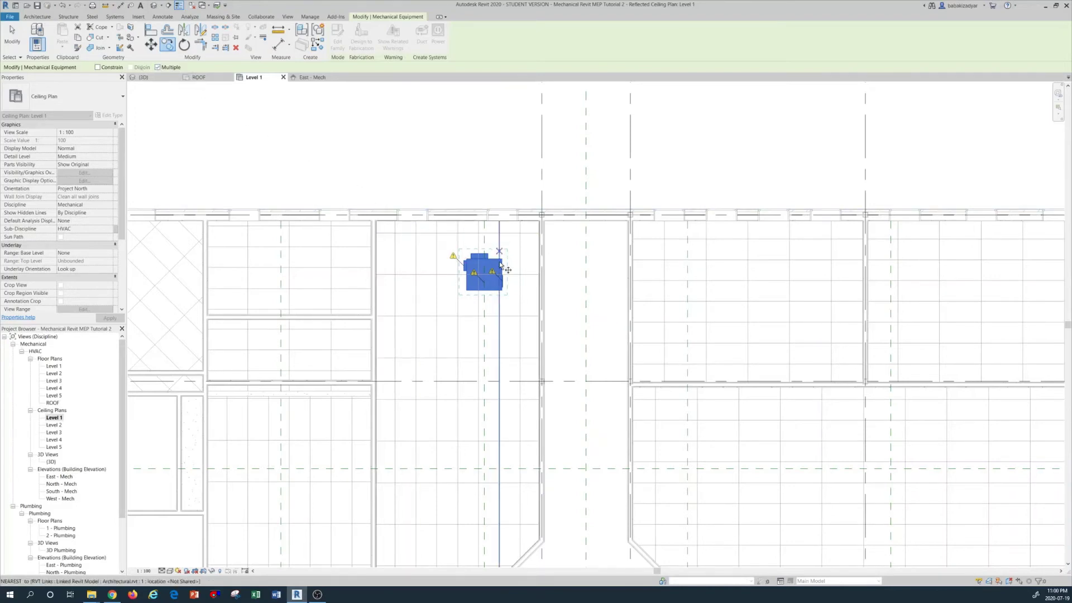
pyautogui.scroll(3, 483, 279)
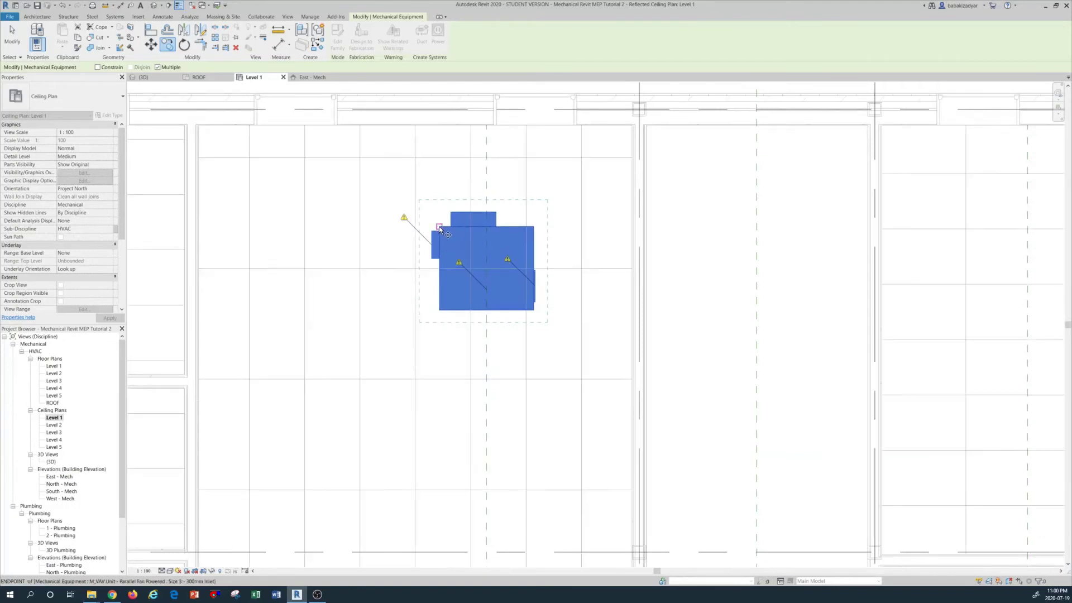
pyautogui.click(439, 228)
pyautogui.scroll(-5, 412, 216)
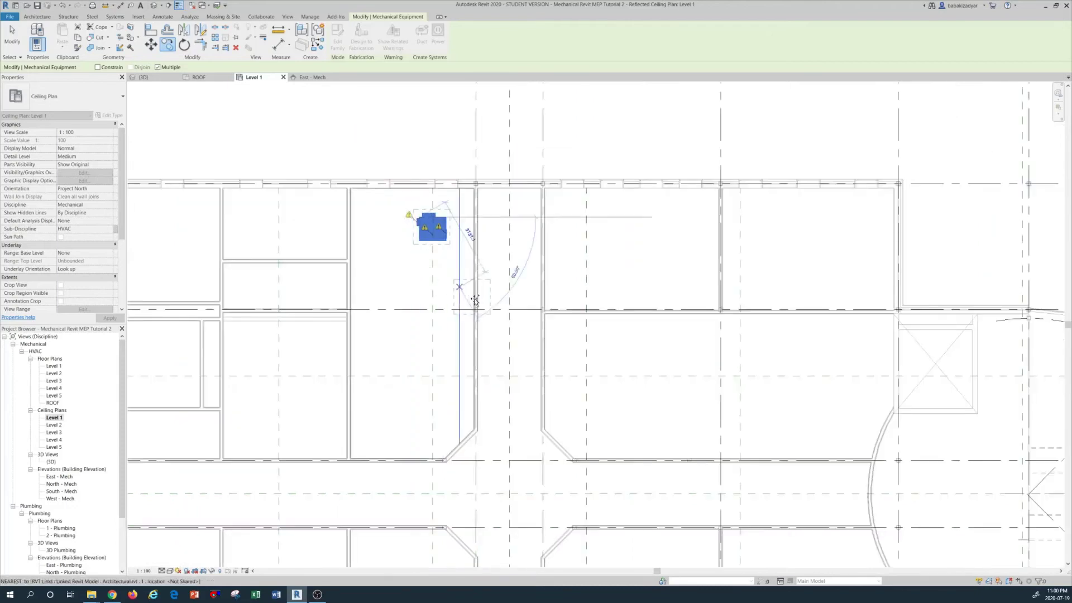
pyautogui.click(586, 336)
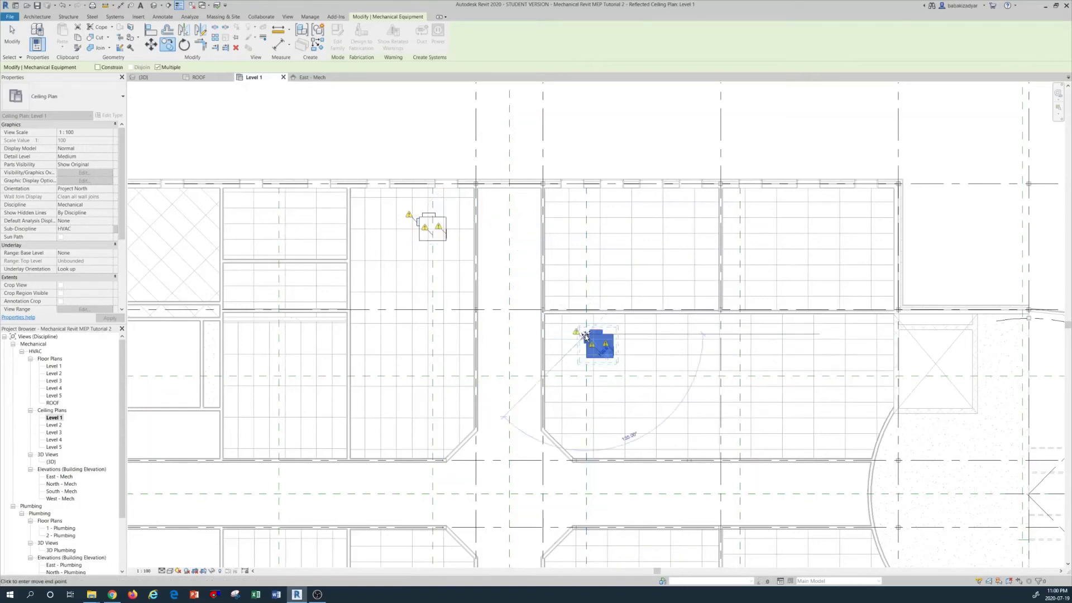
# - Copy the VAV unit into the room west of grid B below grid 2 and the room east of grid C south of the corridor
pyautogui.scroll(-2, 581, 335)
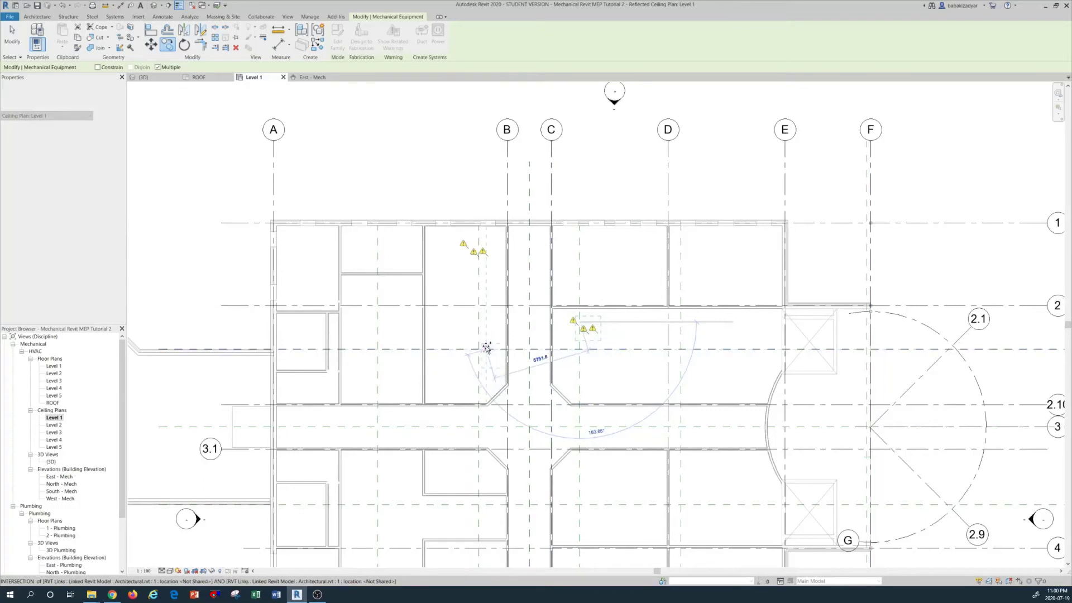
pyautogui.click(456, 323)
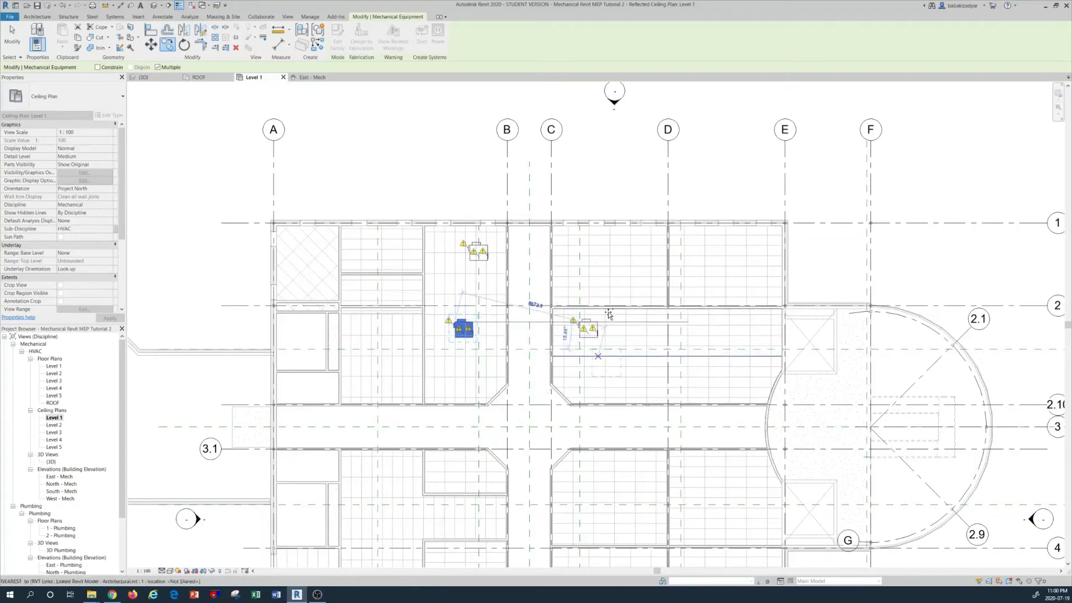
pyautogui.click(593, 472)
pyautogui.press('c')
pyautogui.press('o')
pyautogui.click(597, 467)
pyautogui.press('Escape')
pyautogui.press('Escape')
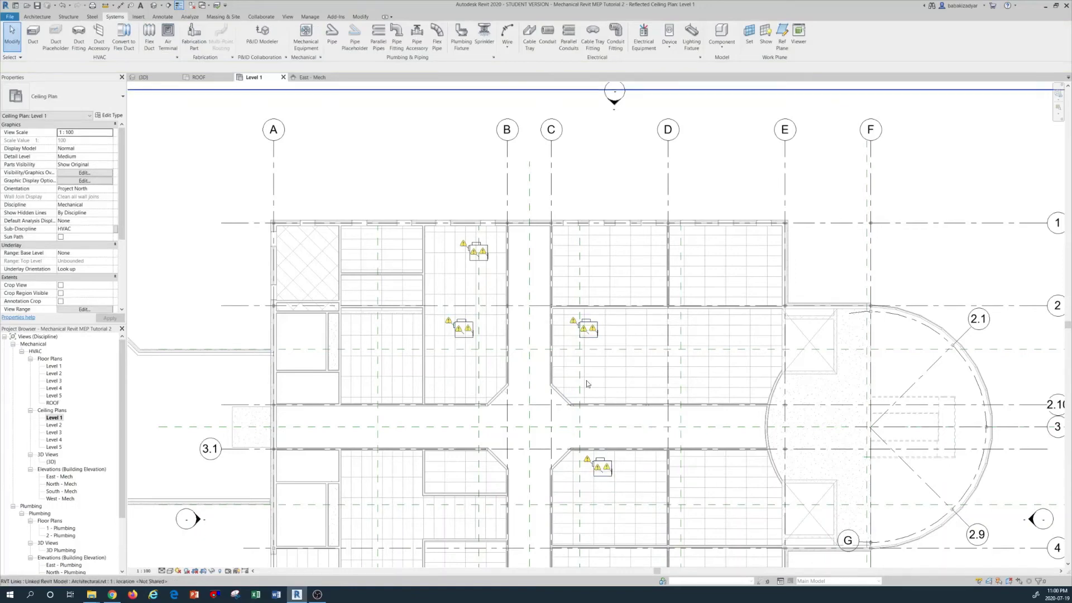
# - Delete the three copied VAV units, keeping only the original unit near grids B and 1
pyautogui.click(463, 326)
pyautogui.rightClick(463, 325)
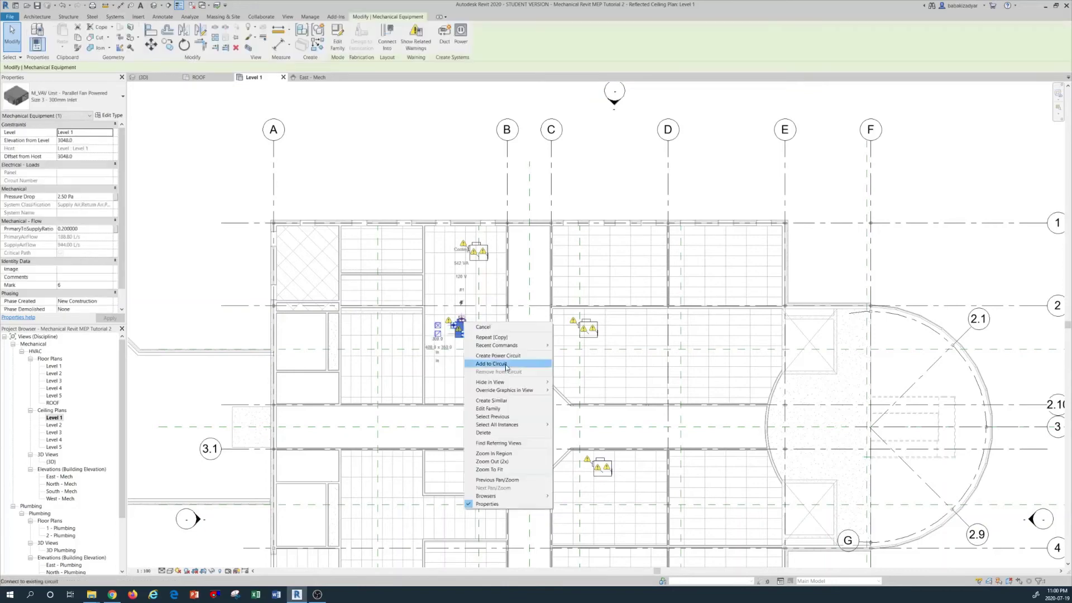
pyautogui.click(485, 433)
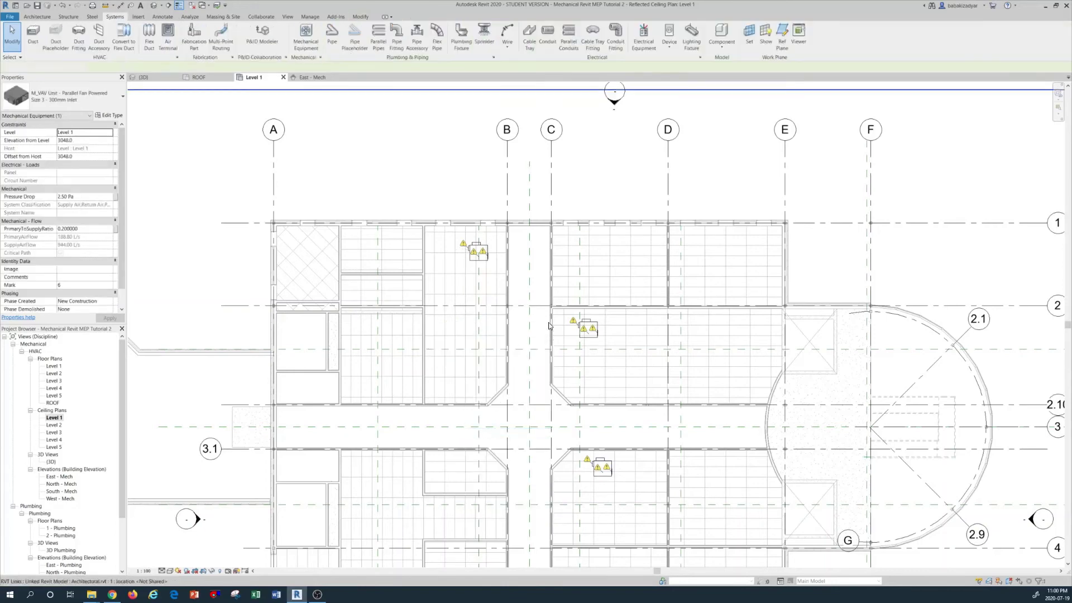
pyautogui.click(595, 327)
pyautogui.rightClick(595, 324)
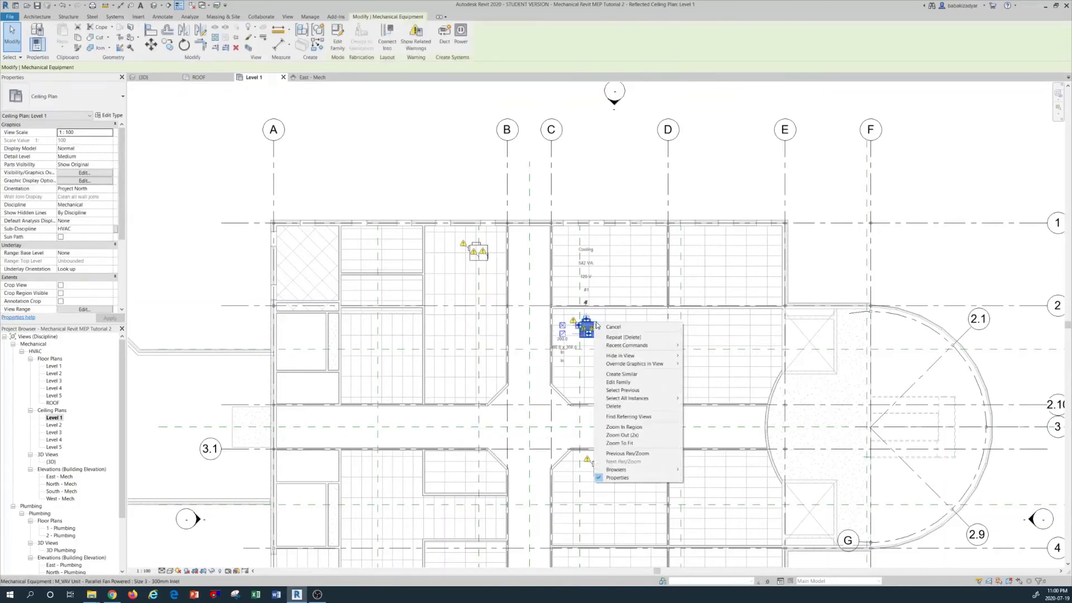
pyautogui.click(621, 407)
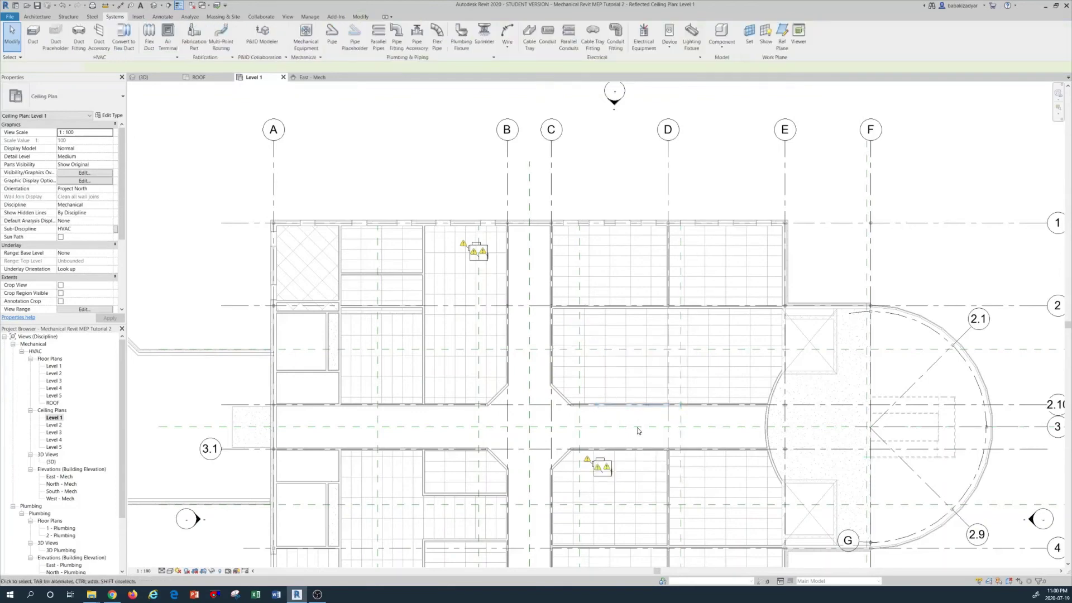
pyautogui.click(611, 465)
pyautogui.rightClick(612, 464)
pyautogui.click(629, 384)
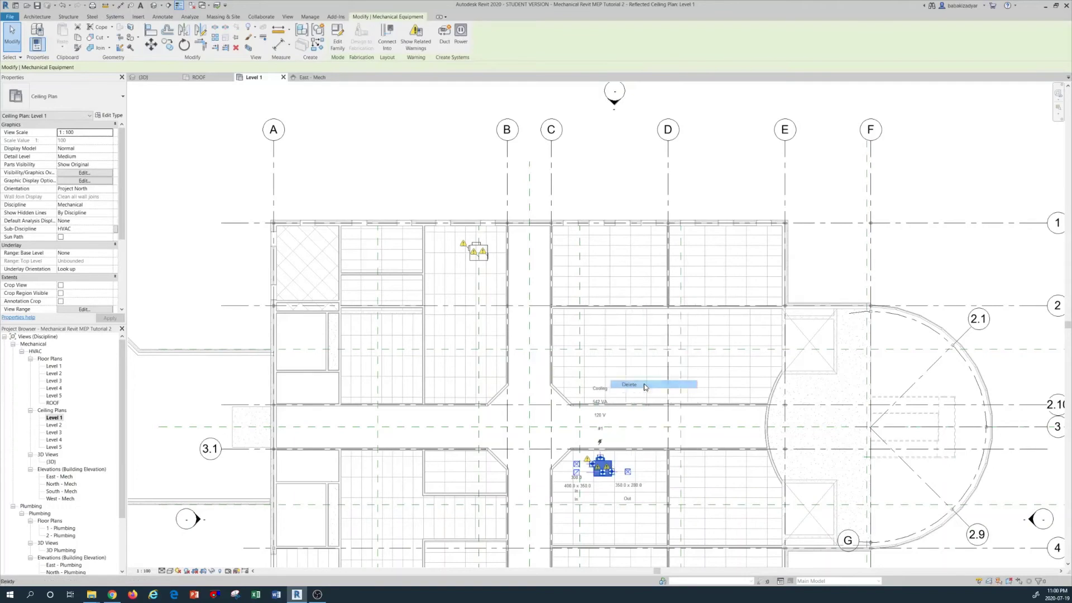
# - Set the Mark of the original VAV unit near grids B and 1 to VAV-1
pyautogui.scroll(5, 537, 300)
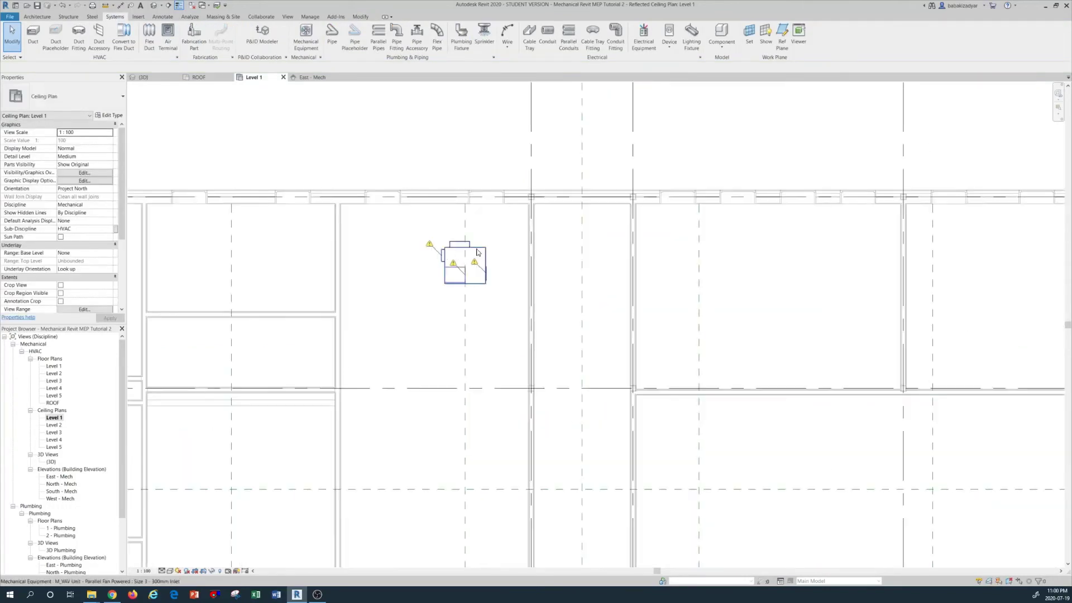
pyautogui.click(477, 251)
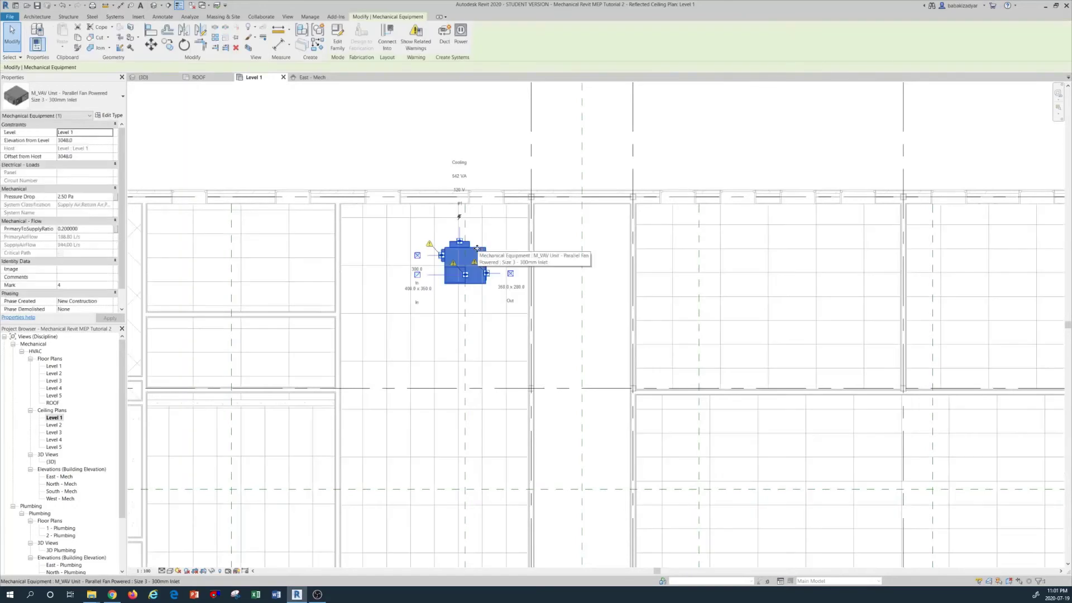
pyautogui.press('Escape')
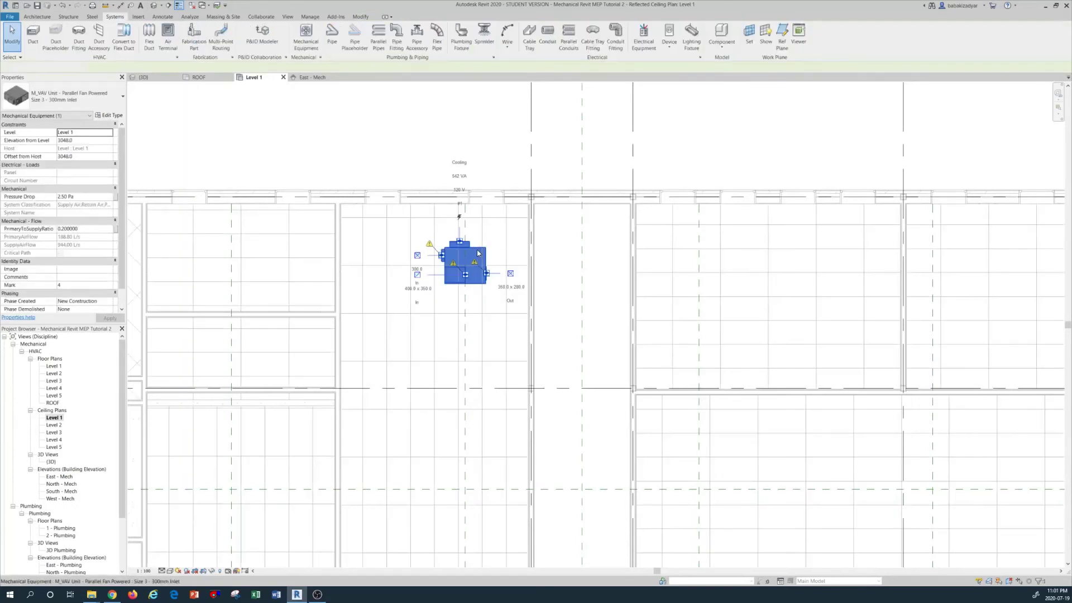
pyautogui.click(476, 250)
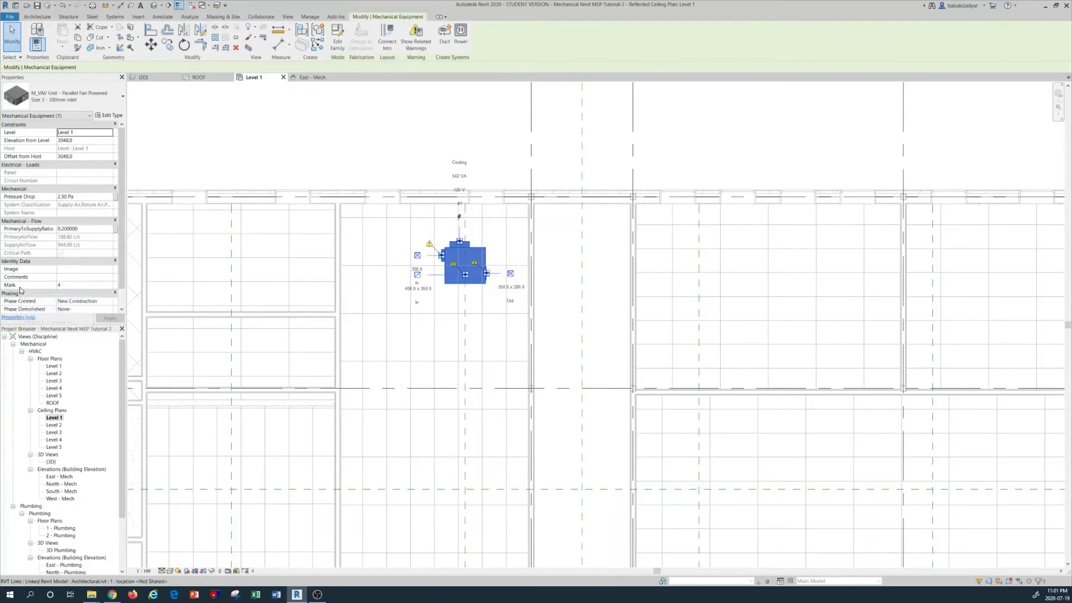
pyautogui.click(70, 285)
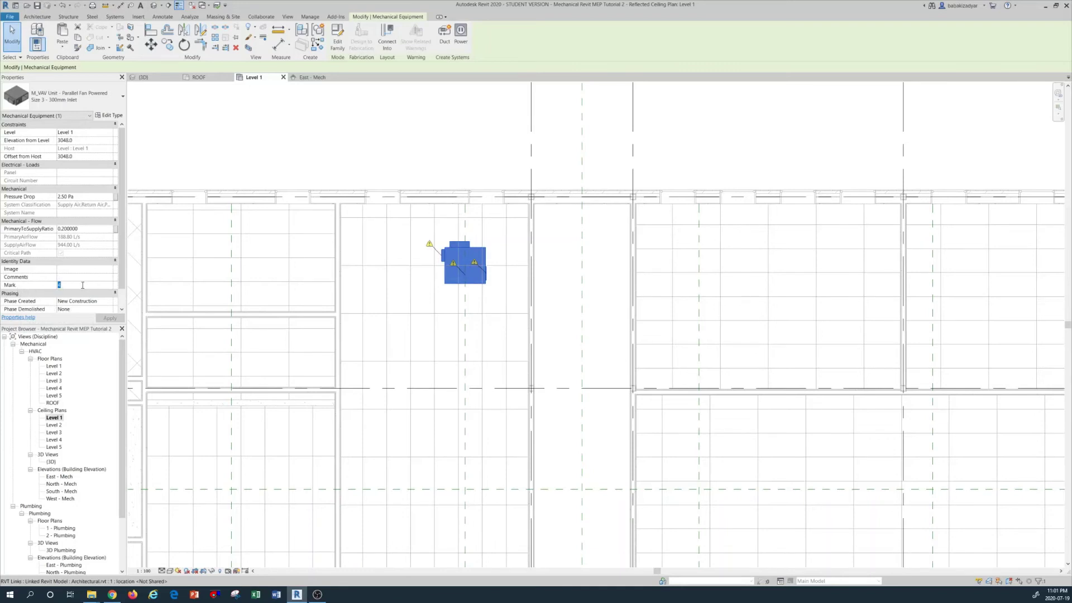
pyautogui.write('VAV-1')
pyautogui.click(109, 317)
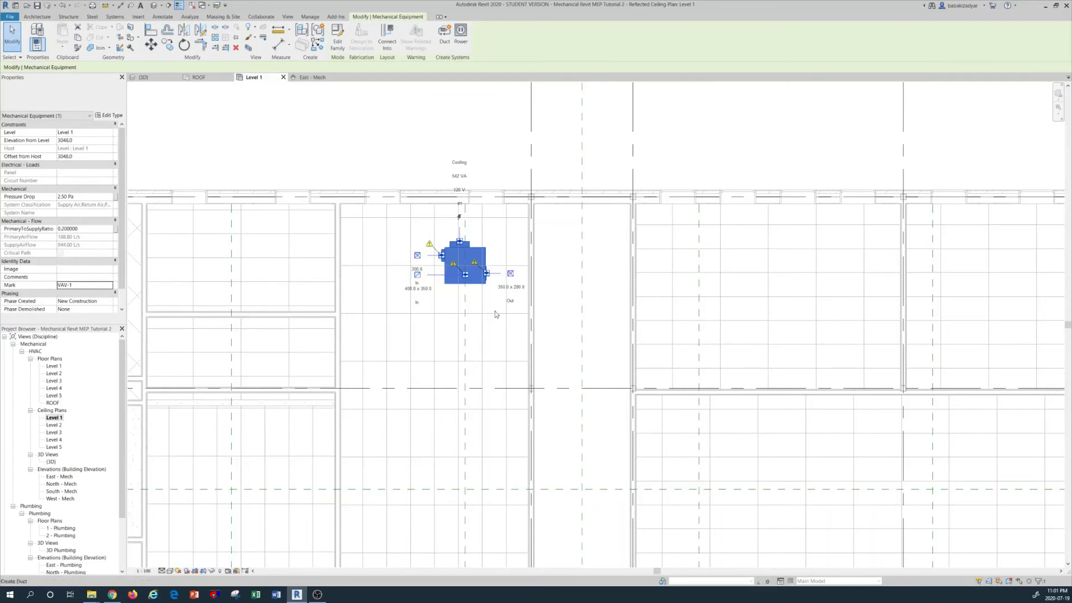
pyautogui.press('Escape')
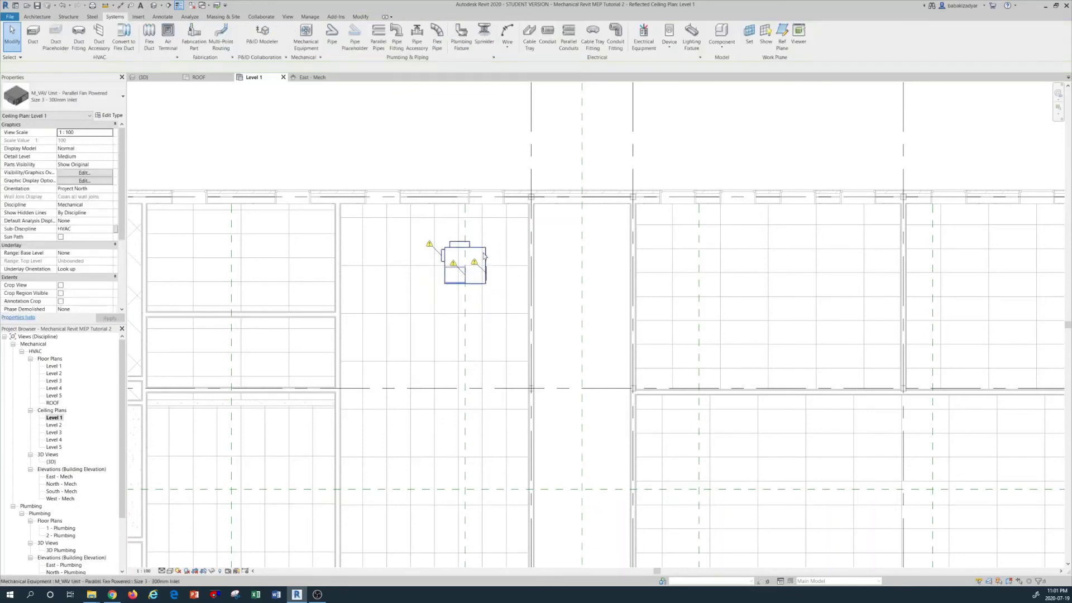
# - Copy the VAV-1 unit with multiple copies enabled: directly south near the corridor, and into the two rooms east of grid C, above and below grid 2
pyautogui.click(479, 253)
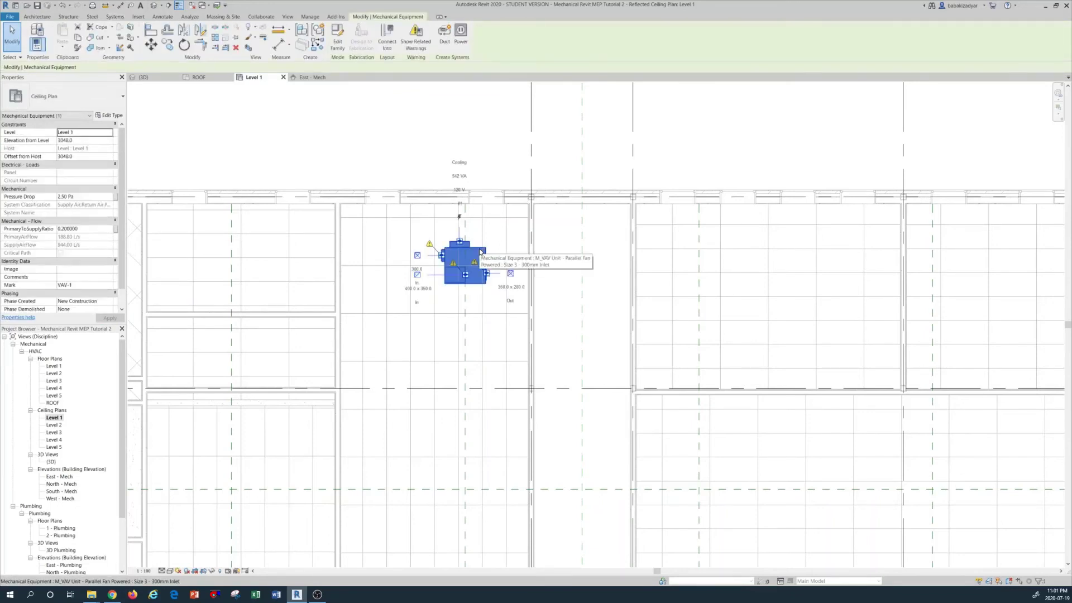
pyautogui.click(168, 45)
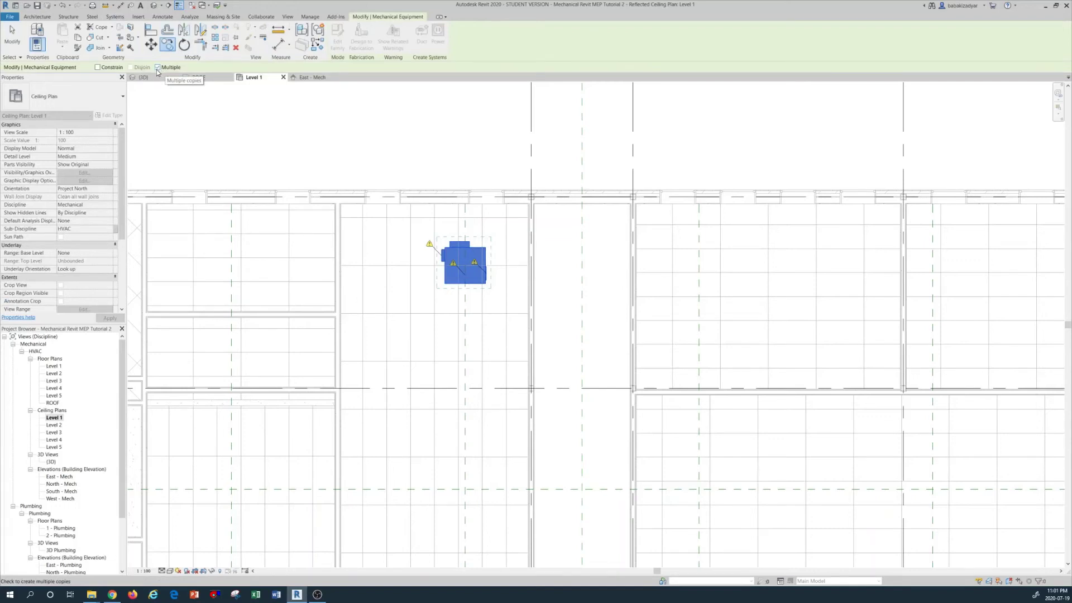
pyautogui.click(446, 248)
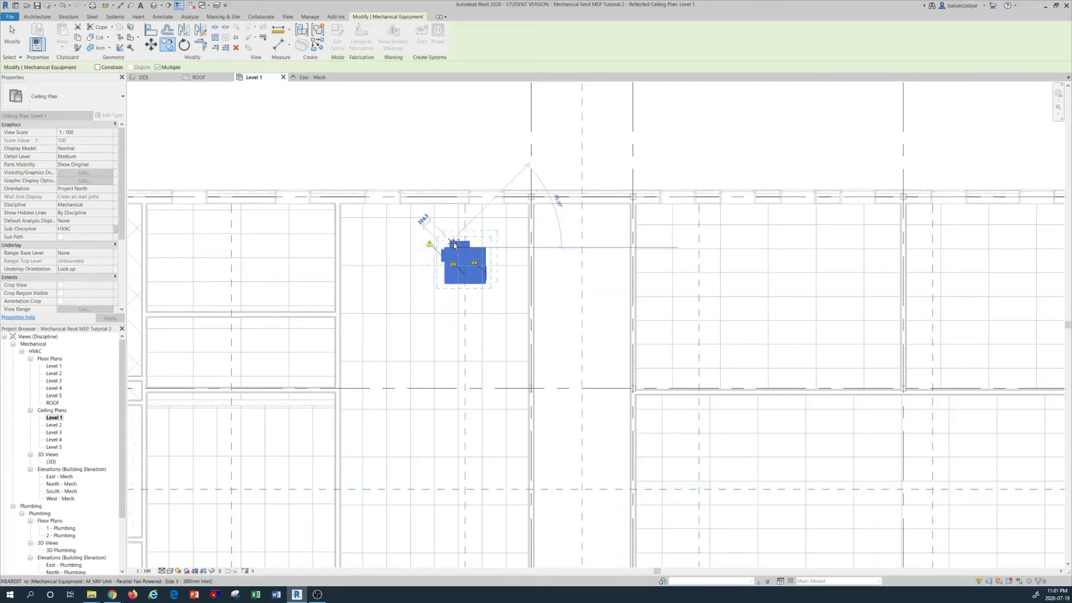
pyautogui.scroll(-2, 454, 258)
pyautogui.scroll(-1, 455, 263)
pyautogui.scroll(1, 453, 344)
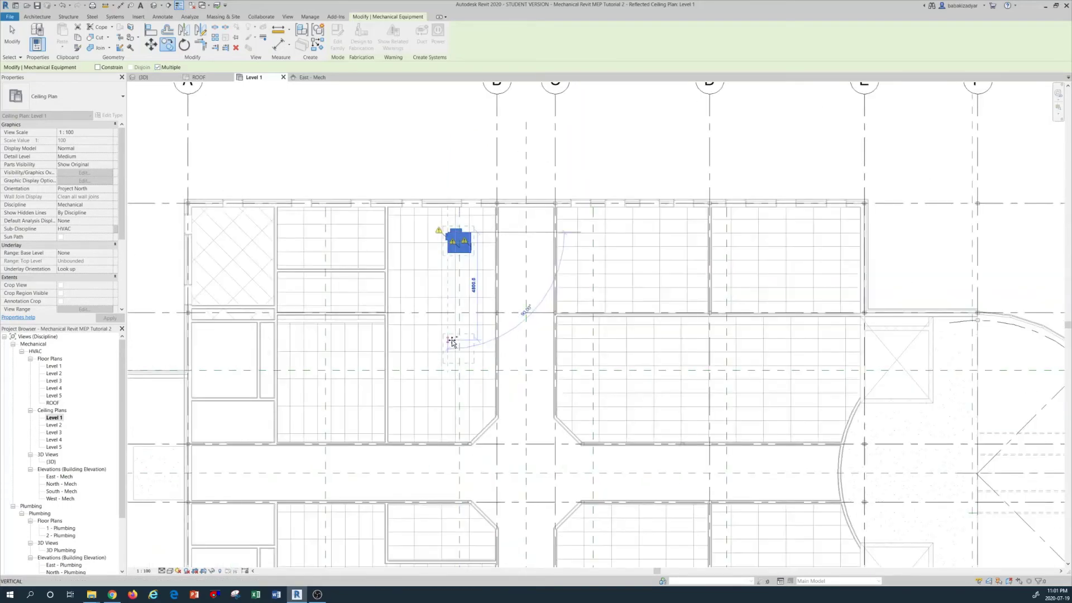
pyautogui.click(451, 393)
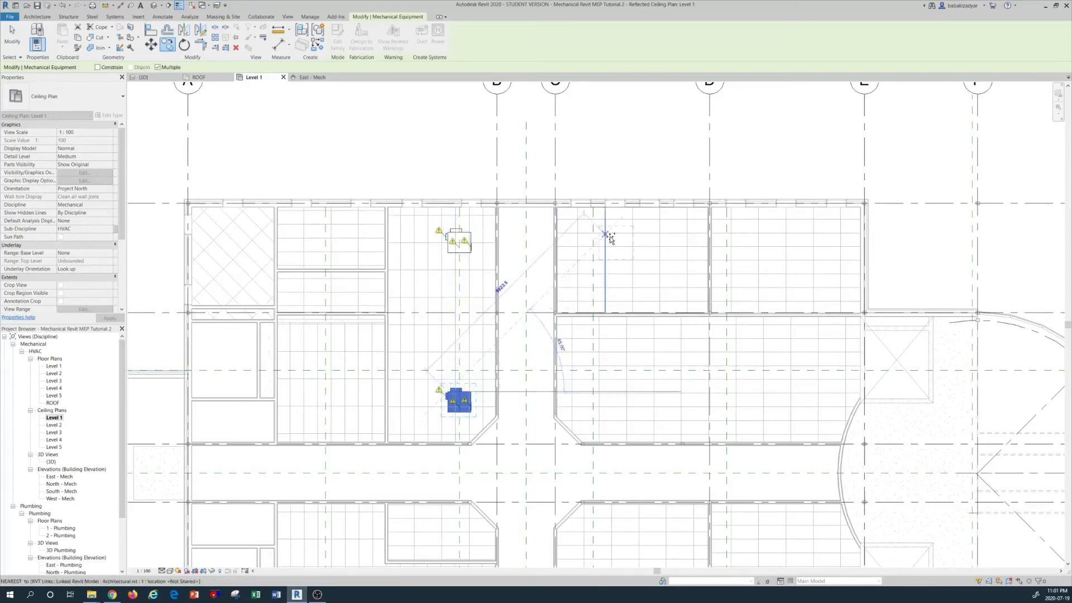
pyautogui.click(642, 230)
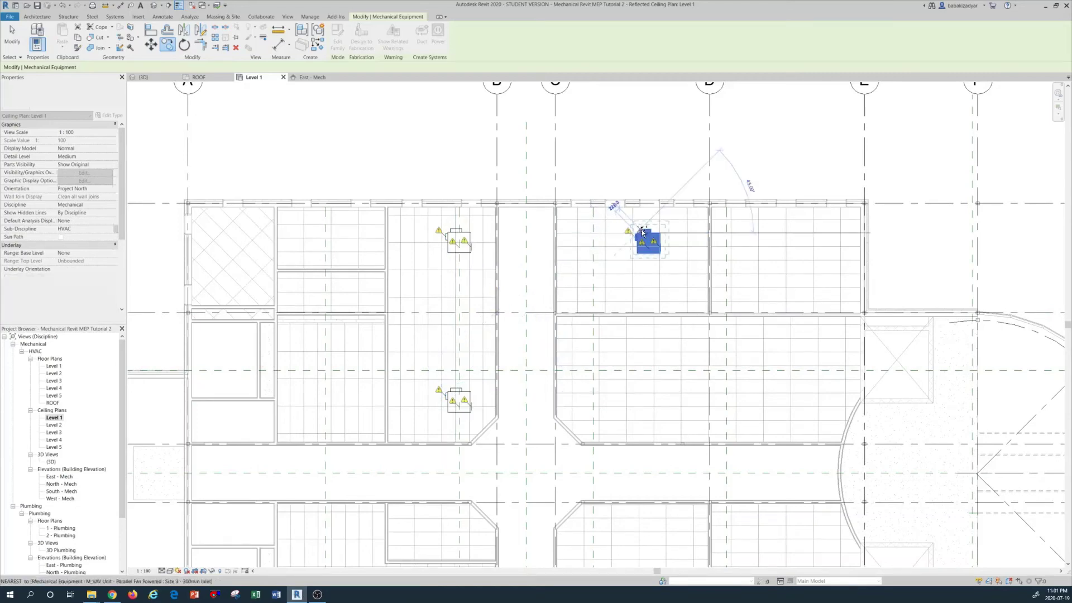
pyautogui.click(643, 379)
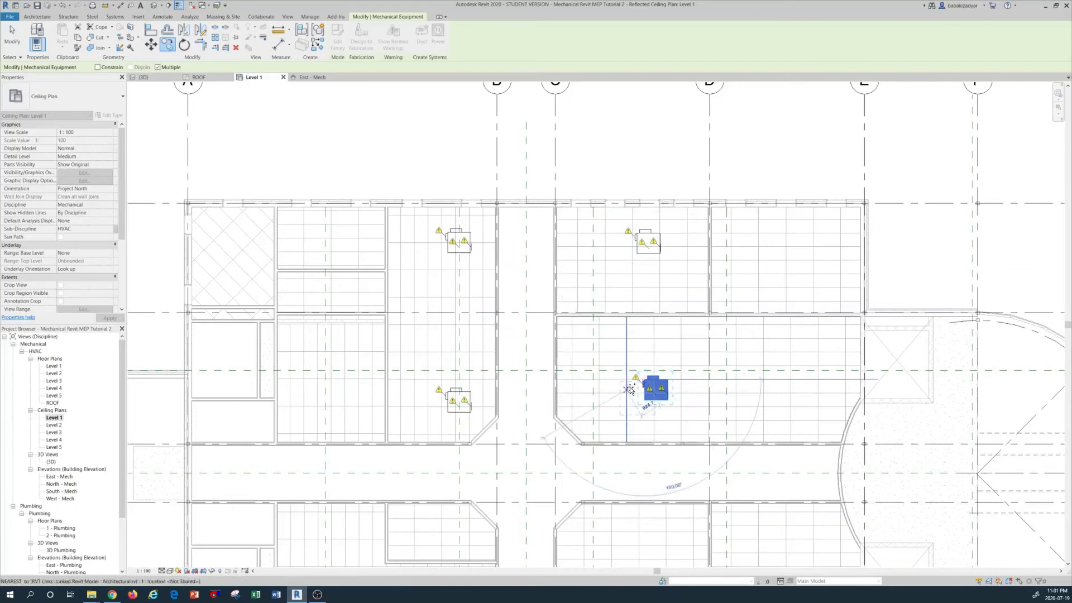
pyautogui.press('Escape')
pyautogui.press('Escape')
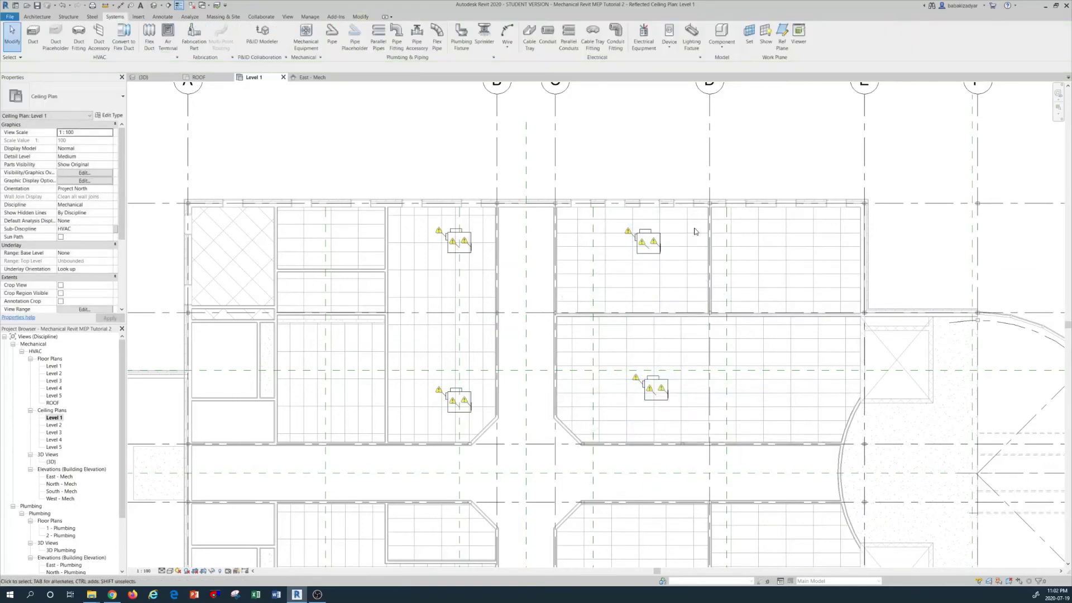
# - Check the Mark value of each of the three copied VAV units
pyautogui.click(452, 400)
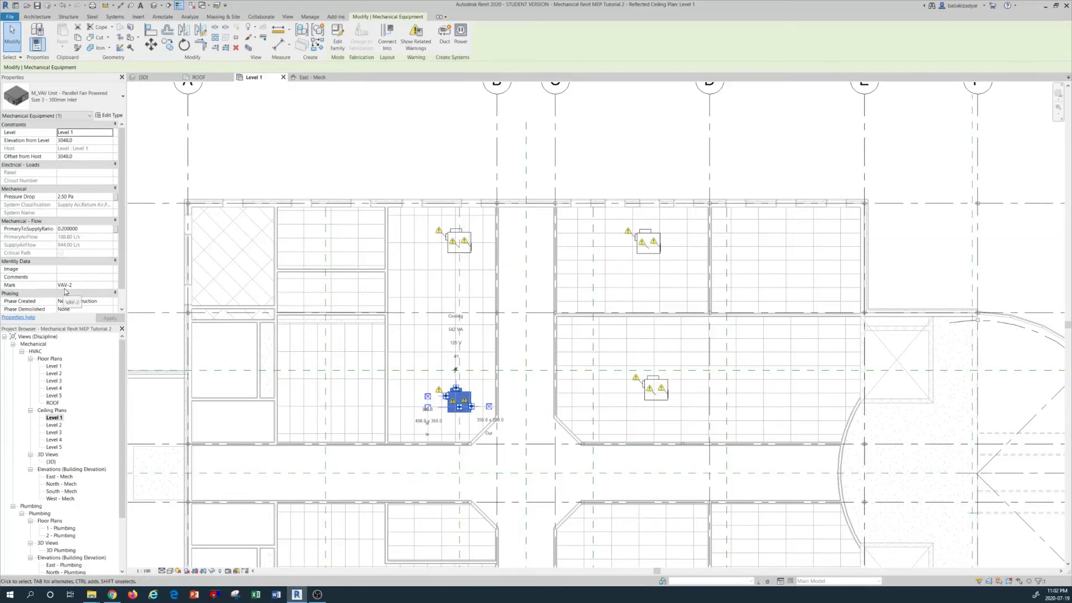
pyautogui.press('Escape')
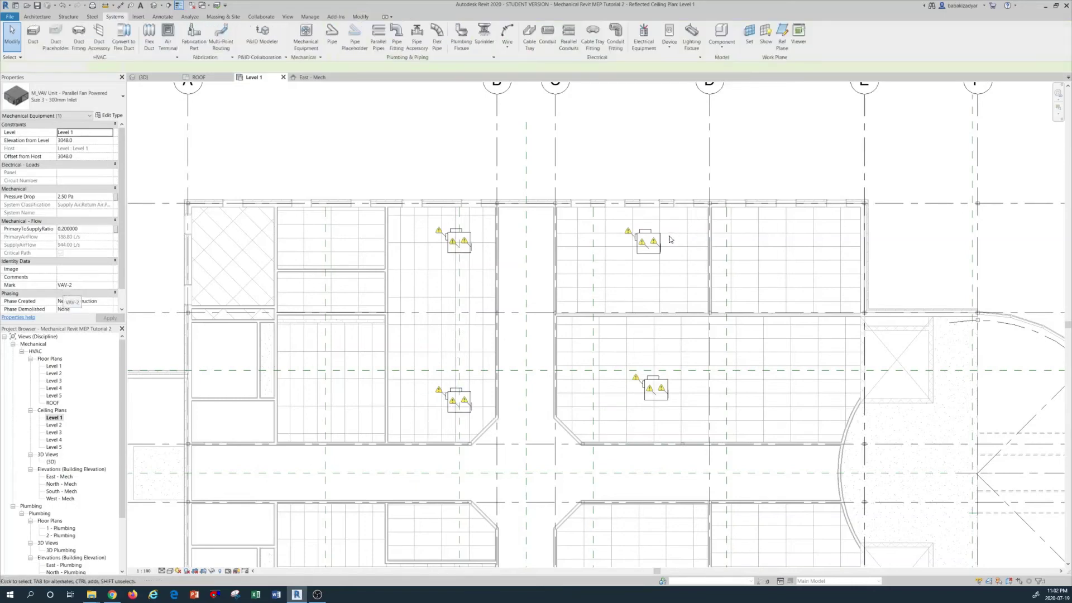
pyautogui.click(659, 234)
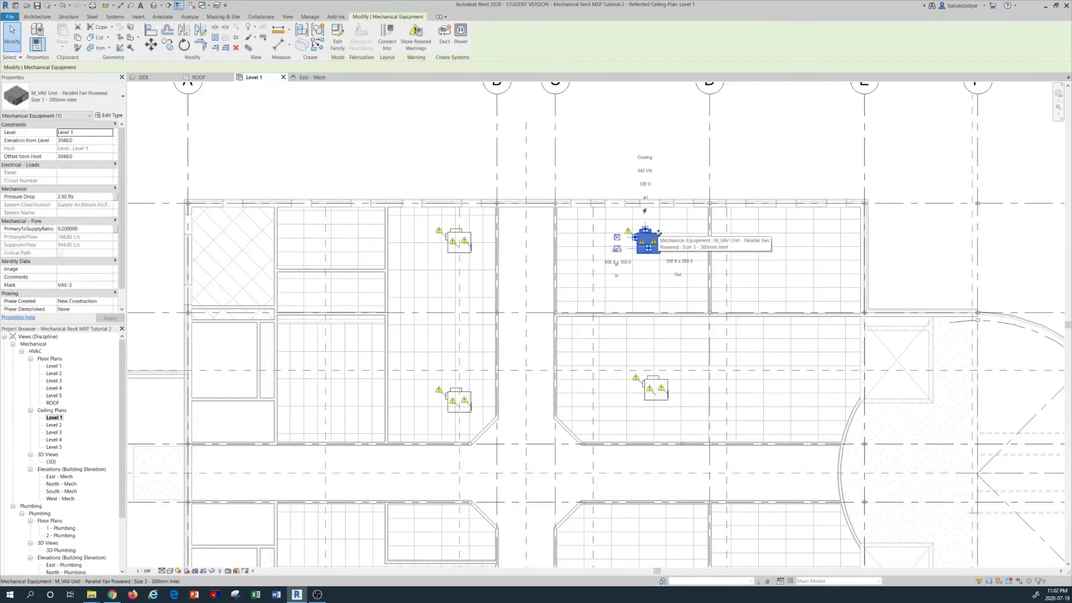
pyautogui.click(656, 388)
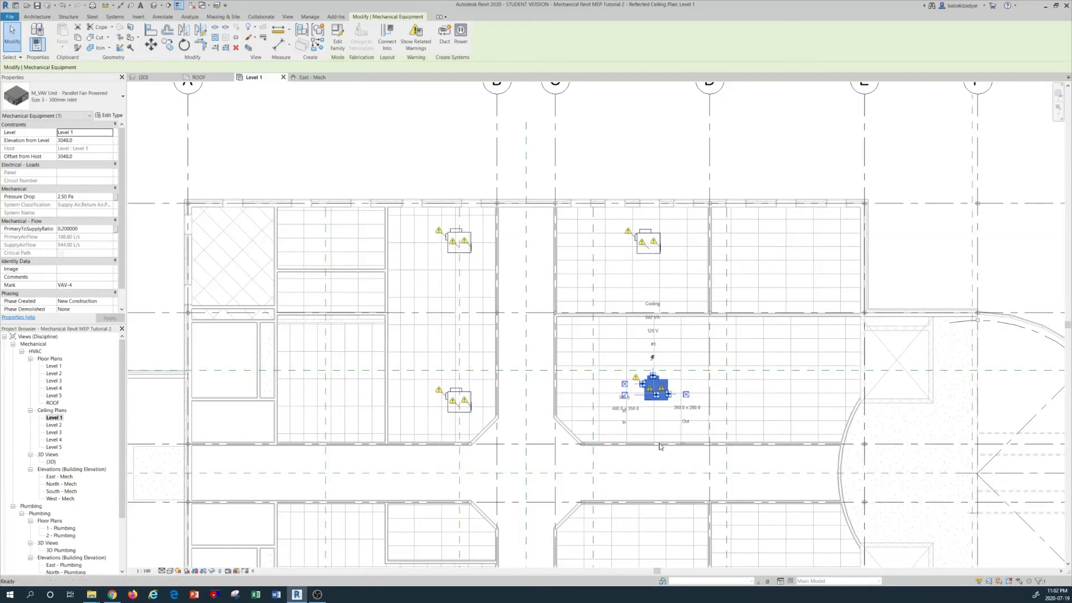
pyautogui.press('Escape')
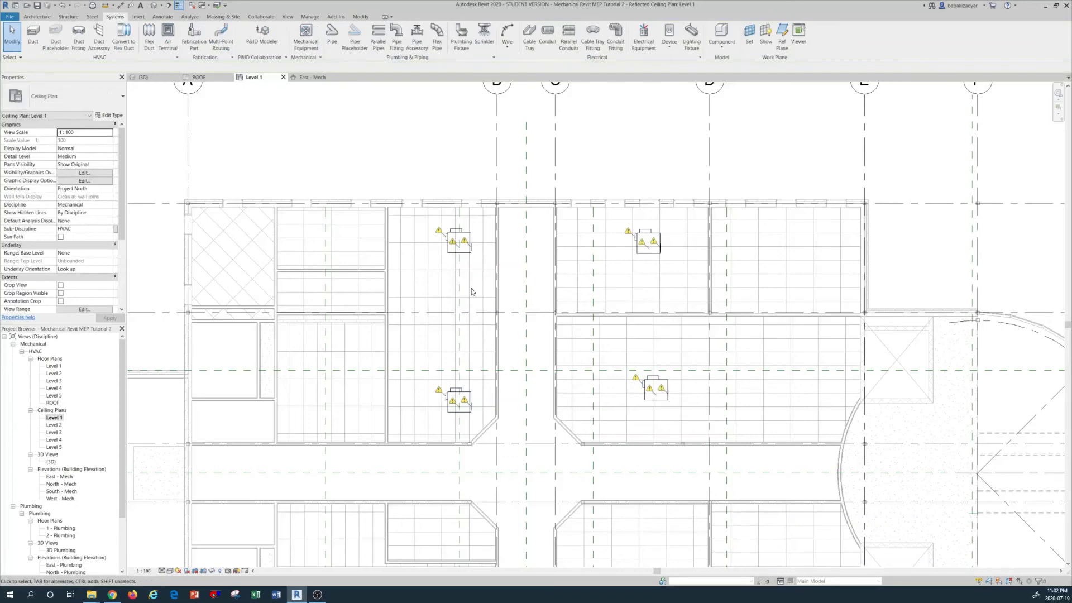
# - Draw a north-facing building section horizontally through the VAV-1 unit, from the room's west side into the corridor east of grid B
pyautogui.scroll(2, 417, 234)
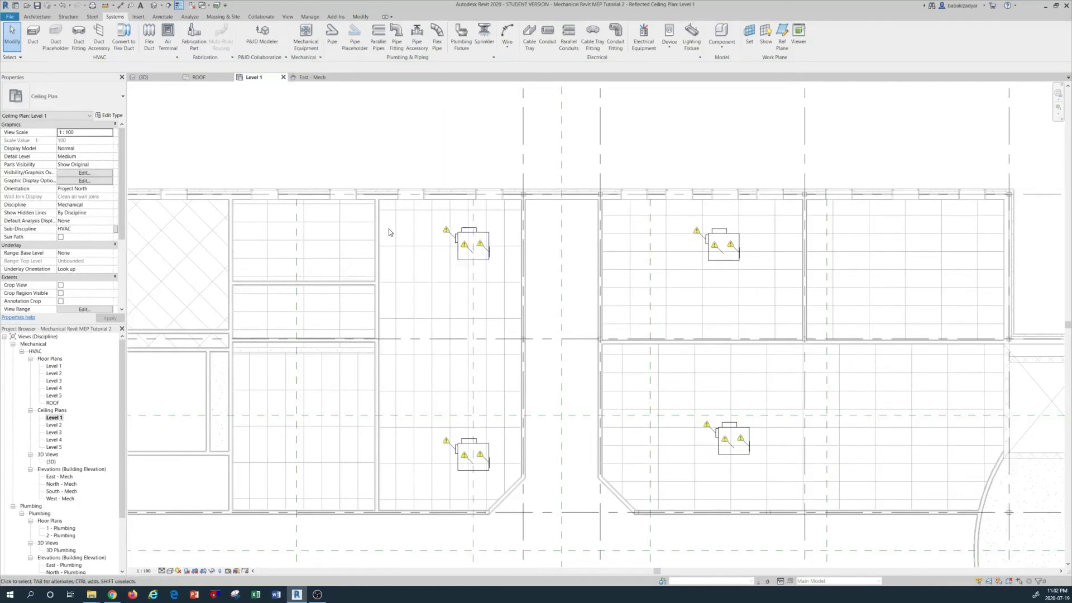
pyautogui.click(168, 6)
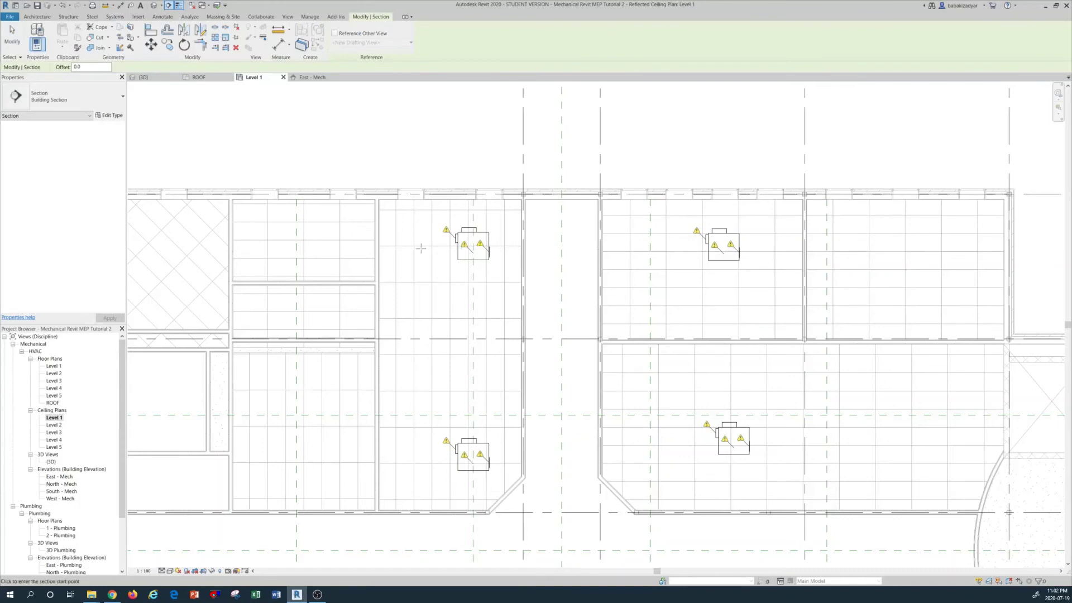
pyautogui.click(399, 246)
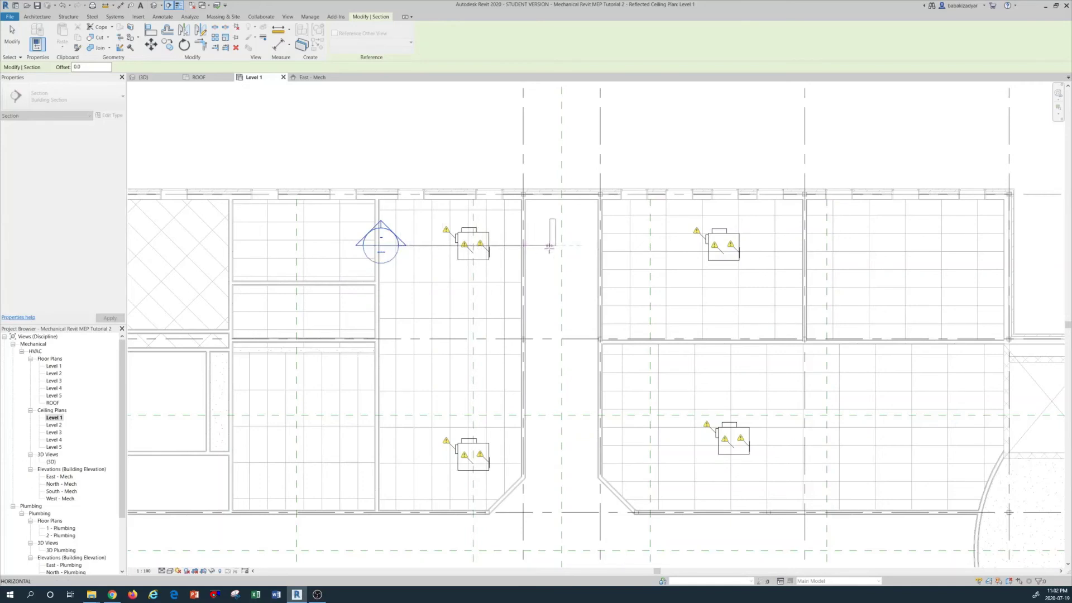
pyautogui.click(549, 246)
pyautogui.press('Escape')
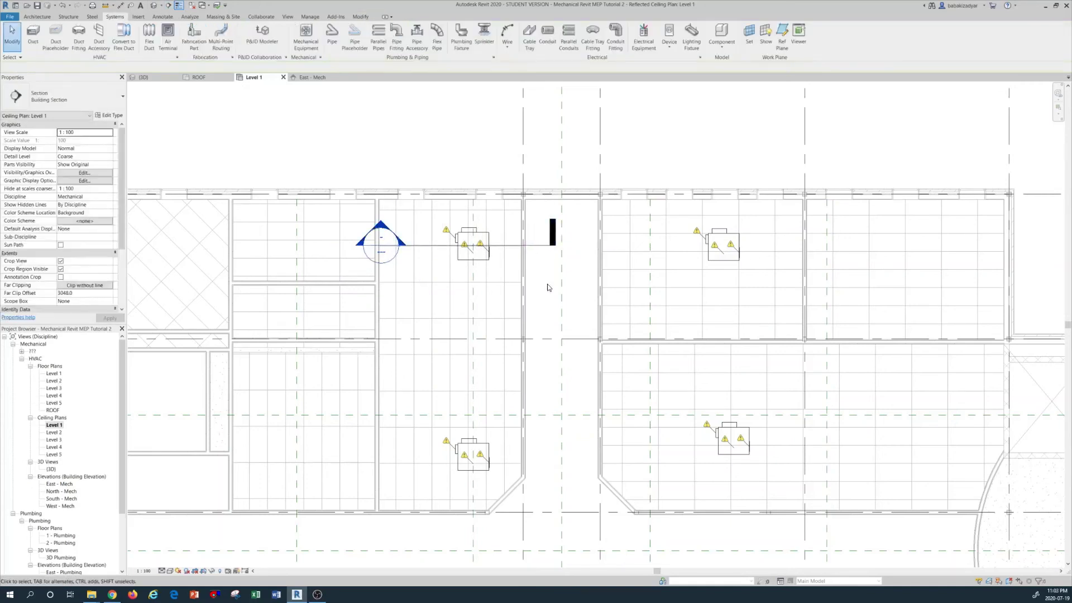
# - Open the view of the new building section and show the VAV unit between Level 1 and Level 2
pyautogui.click(547, 287)
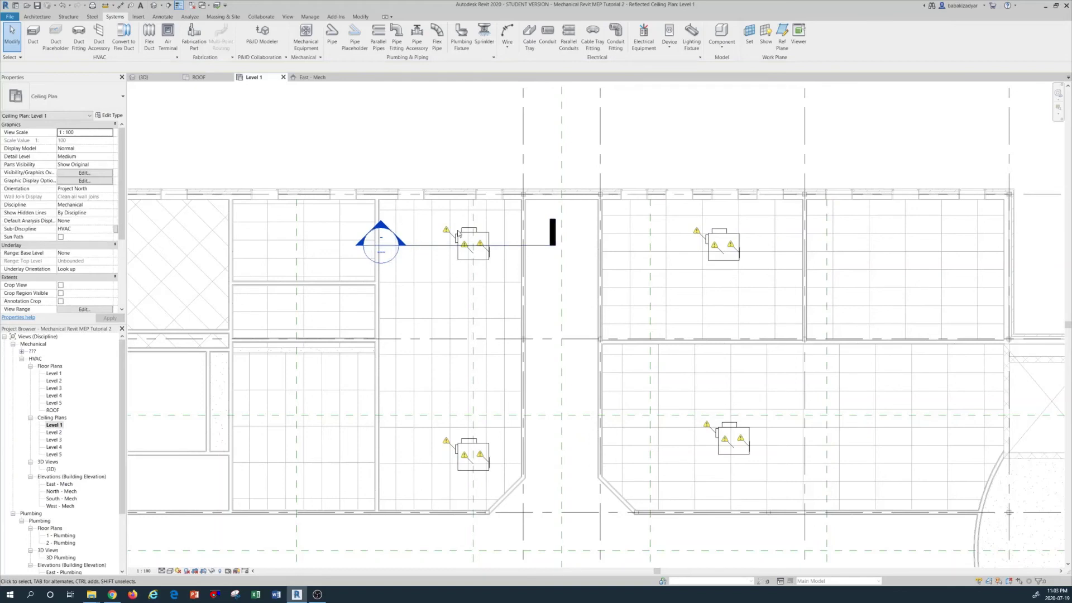
pyautogui.doubleClick(381, 226)
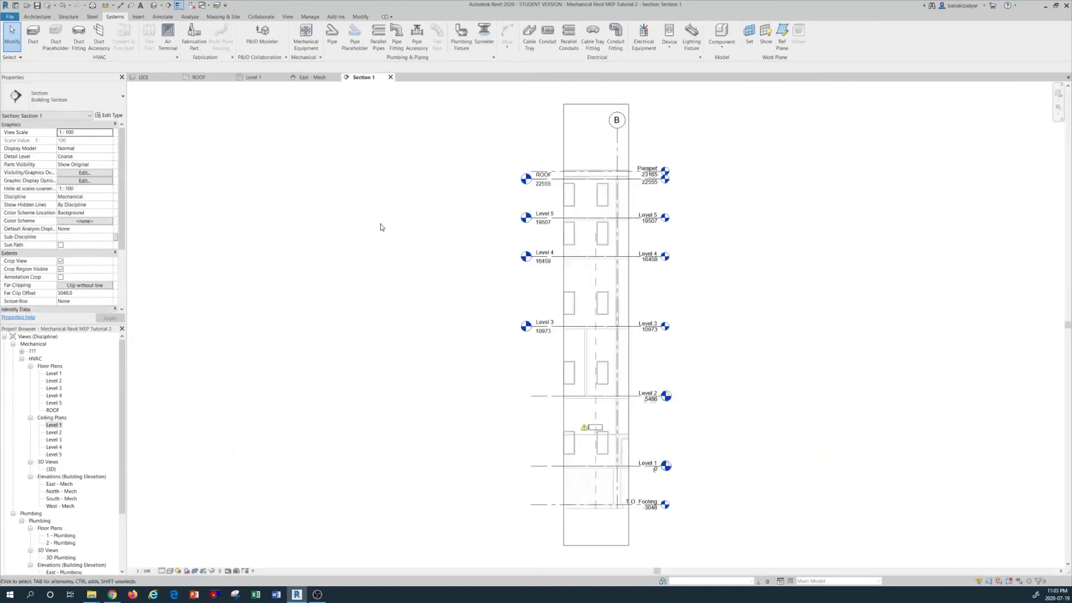
pyautogui.scroll(1, 605, 482)
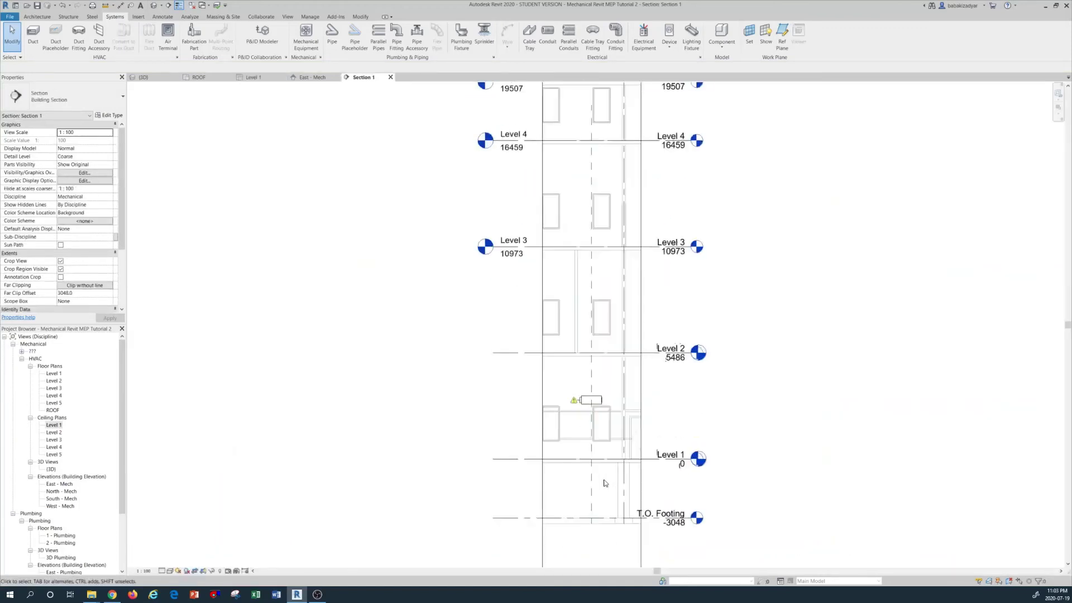
# - Place an aligned dimension from Level 1 up to the underside of the VAV unit, with the dimension line west of the unit
pyautogui.scroll(1, 617, 502)
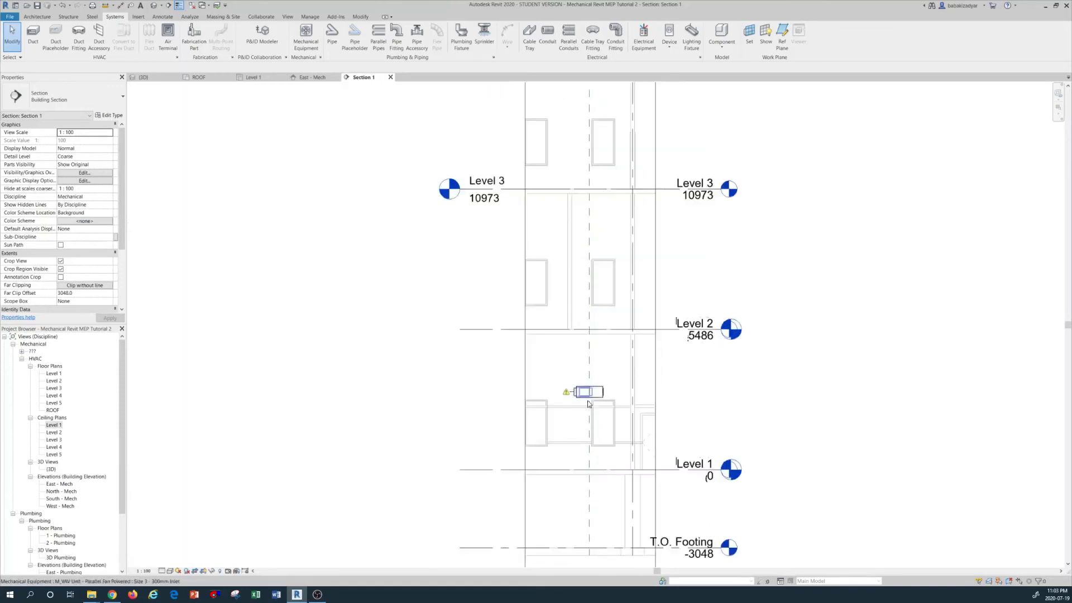
pyautogui.scroll(3, 591, 410)
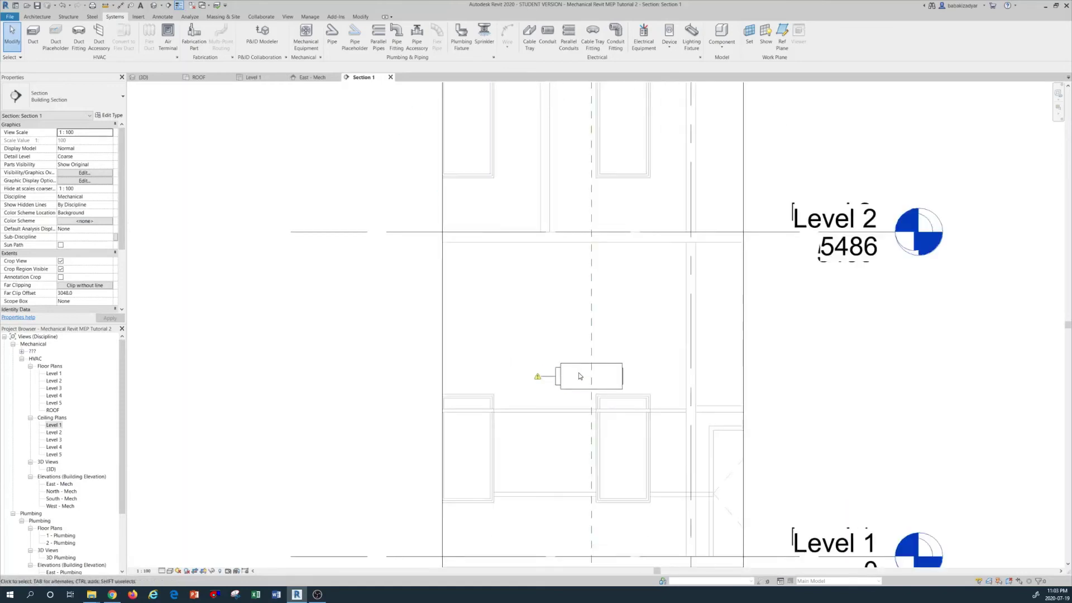
pyautogui.scroll(1, 579, 373)
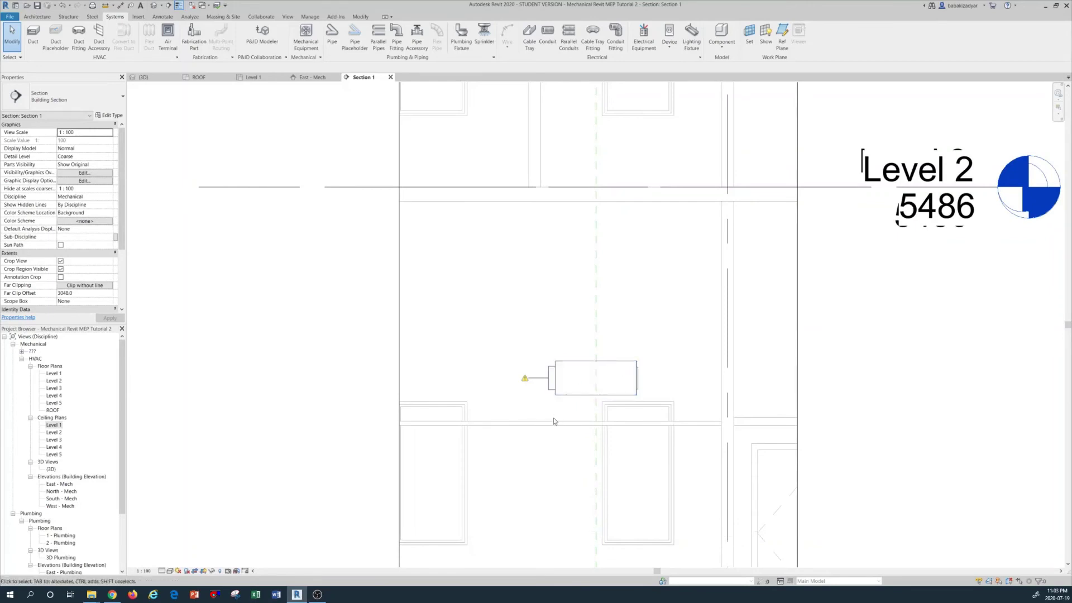
pyautogui.scroll(-2, 579, 331)
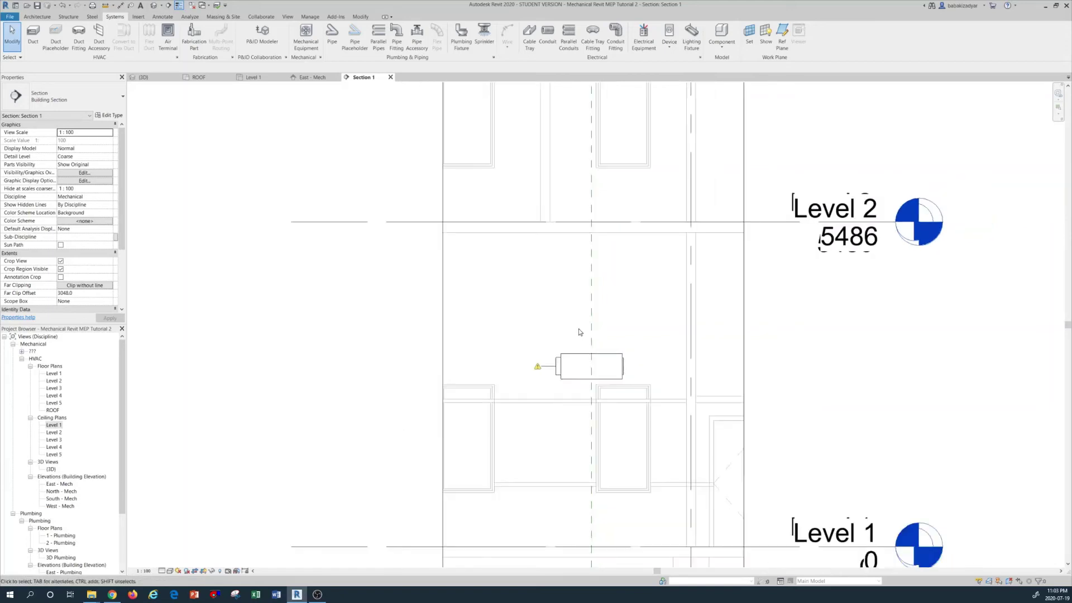
pyautogui.scroll(-1, 579, 331)
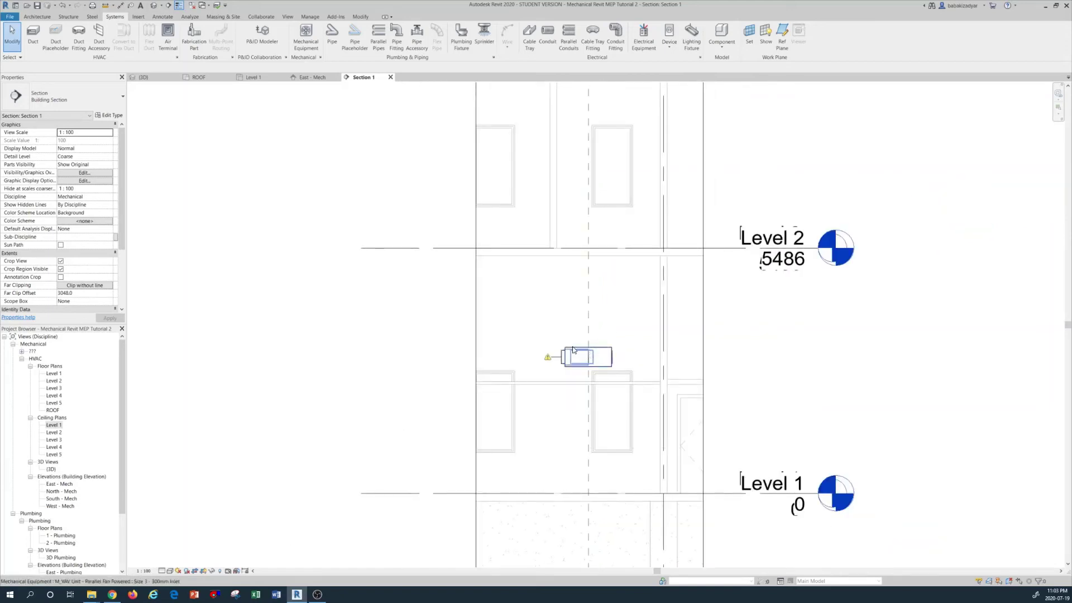
pyautogui.click(121, 5)
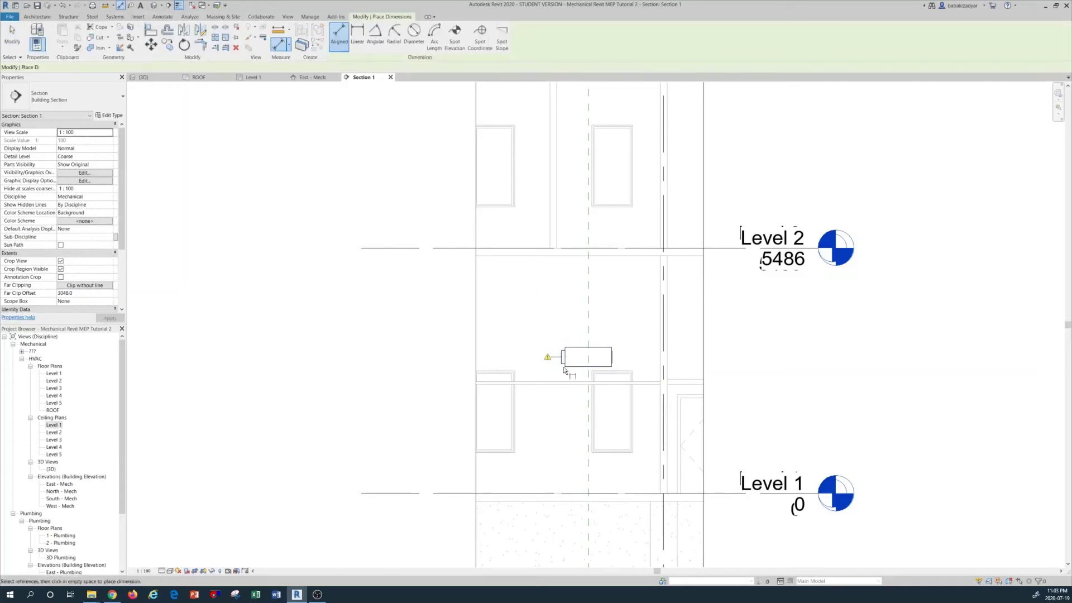
pyautogui.click(600, 491)
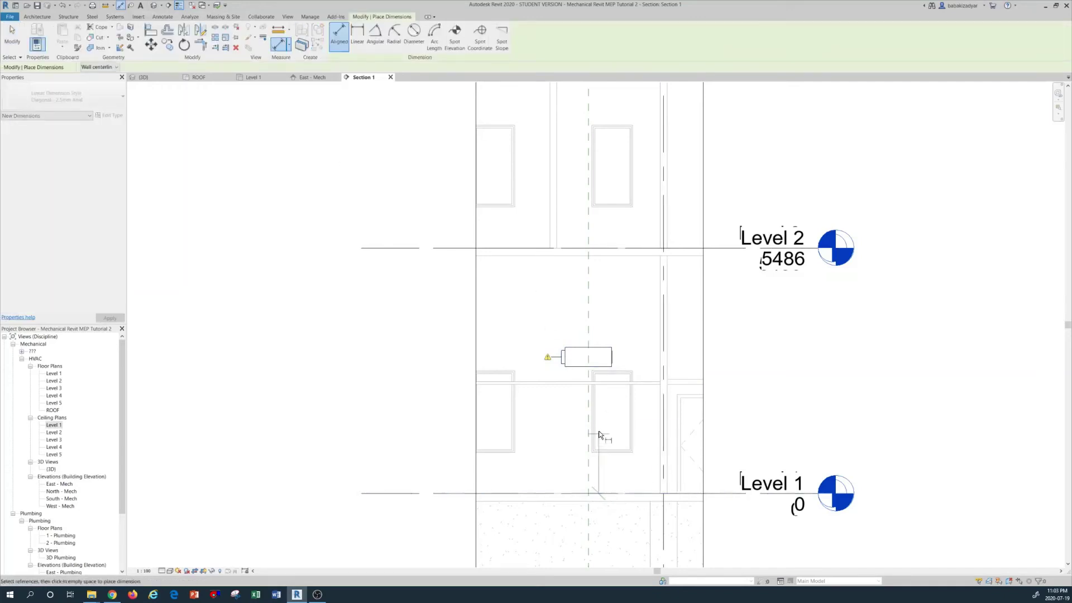
pyautogui.scroll(5, 597, 401)
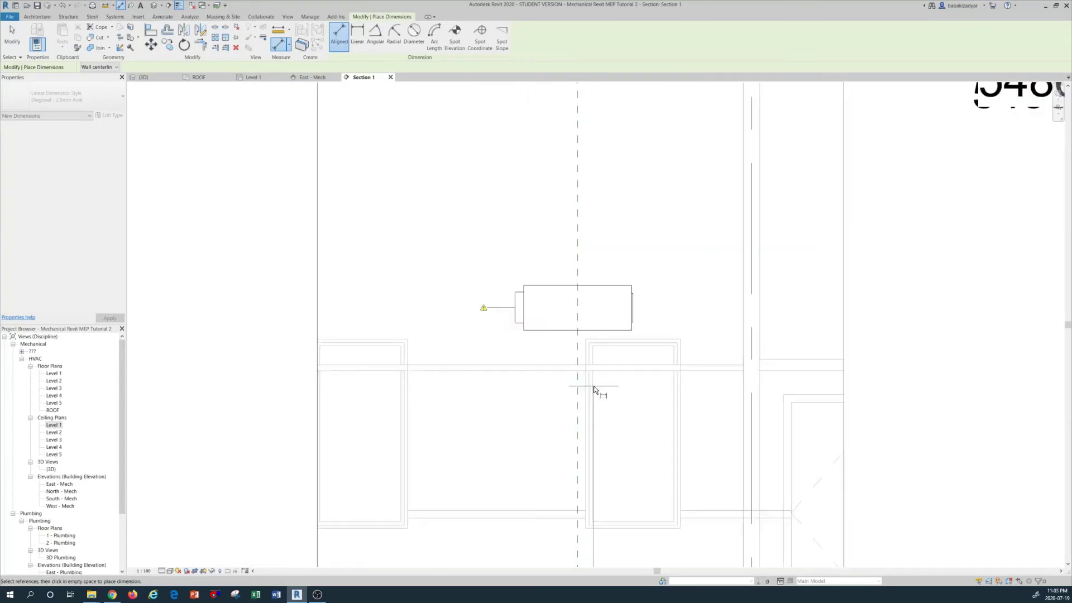
pyautogui.scroll(-1, 561, 373)
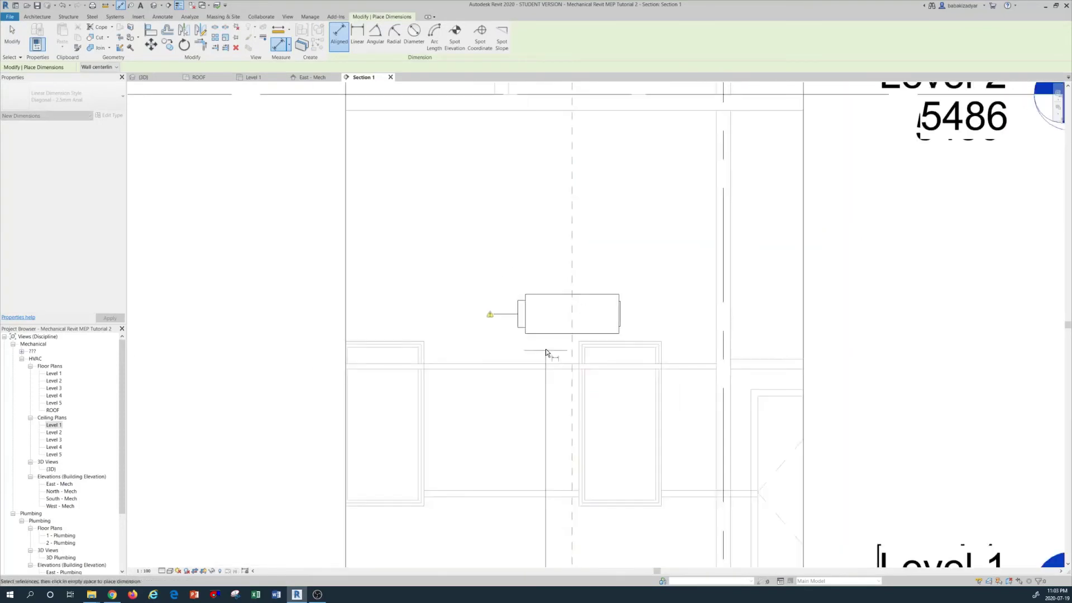
pyautogui.click(540, 334)
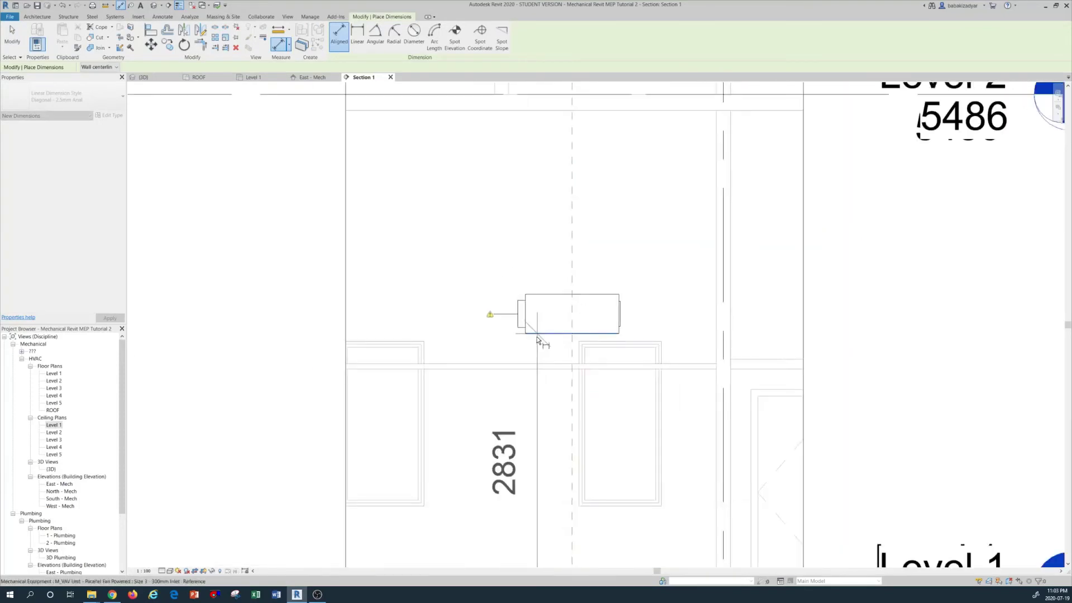
pyautogui.click(501, 353)
pyautogui.scroll(-1, 499, 355)
pyautogui.scroll(-3, 499, 354)
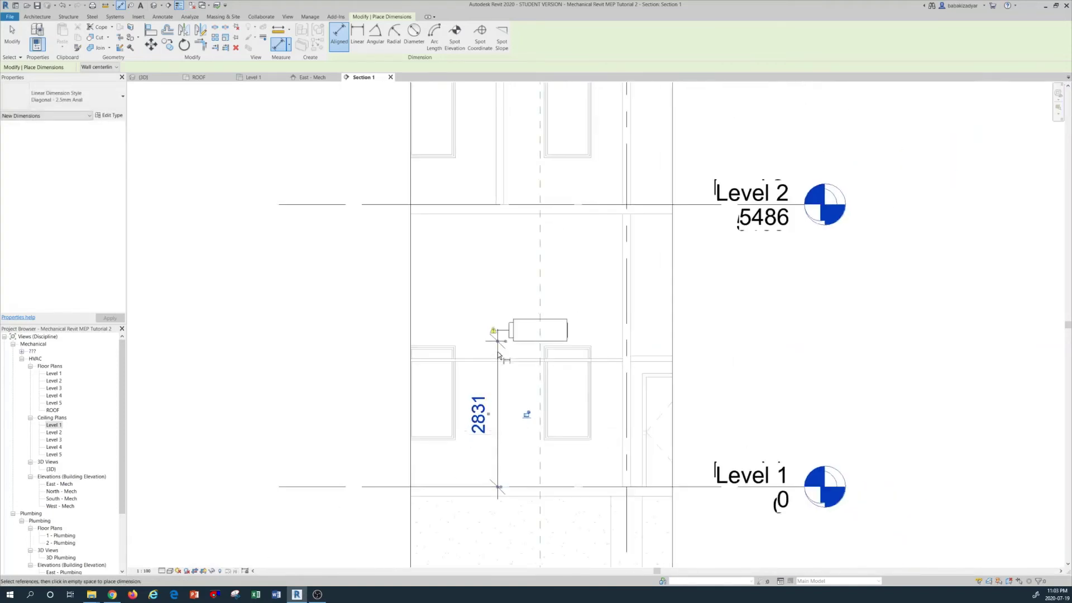
pyautogui.scroll(2, 499, 354)
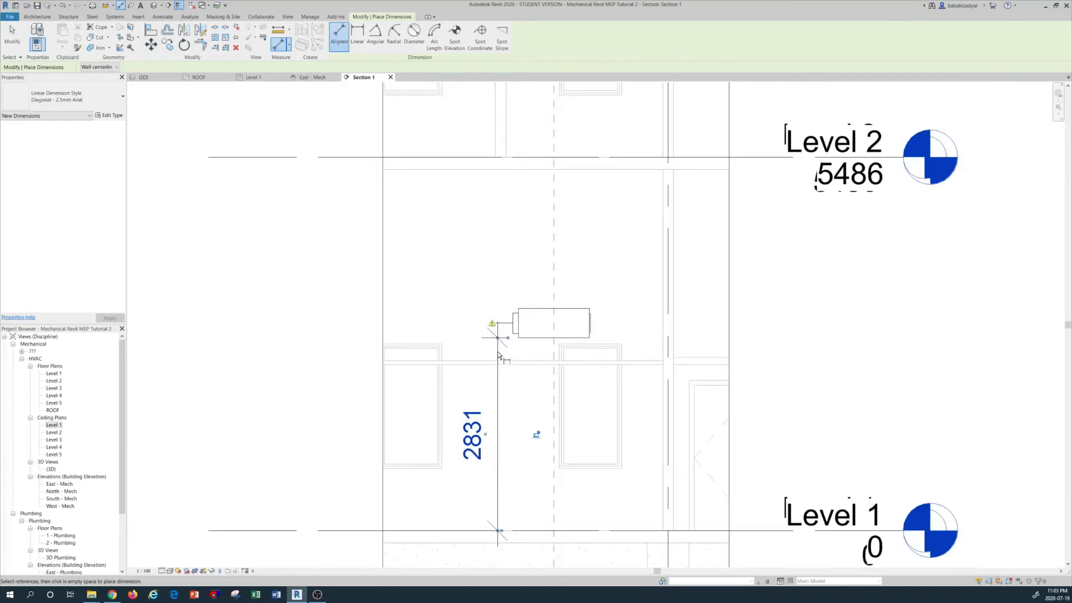
pyautogui.press('Escape')
pyautogui.press('Escape')
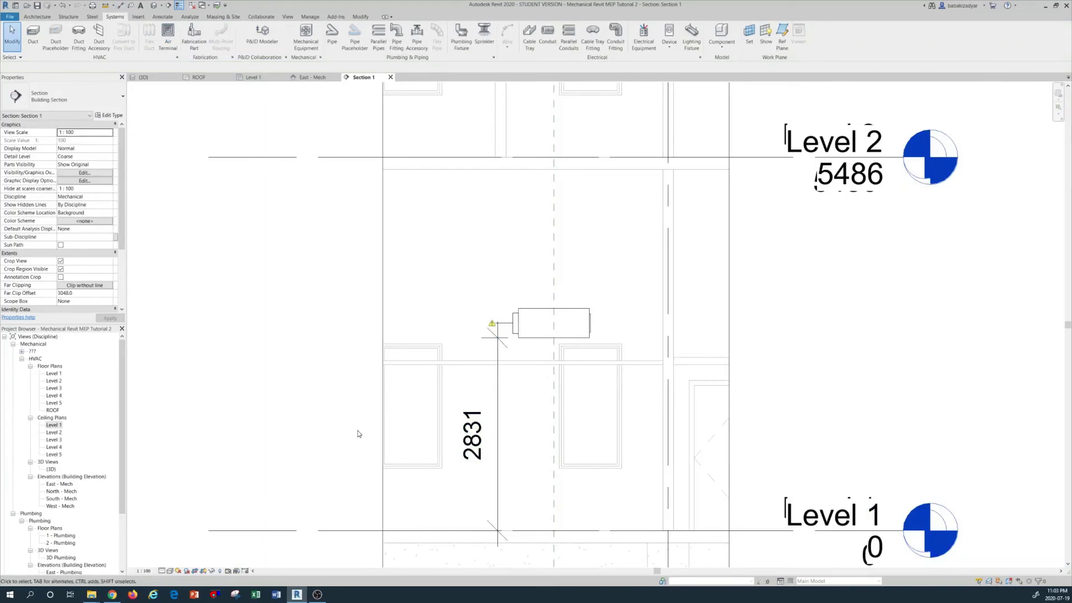
# - Open the Level 1 ceiling plan and check the elevation from level and offset from host of the VAV-1 unit
pyautogui.click(54, 428)
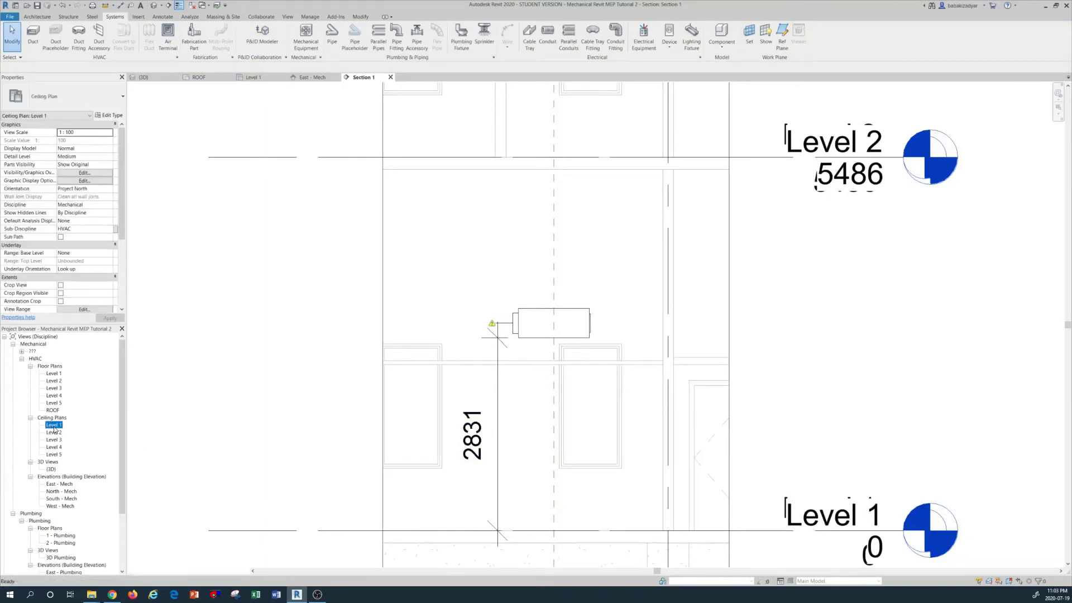
pyautogui.doubleClick(54, 429)
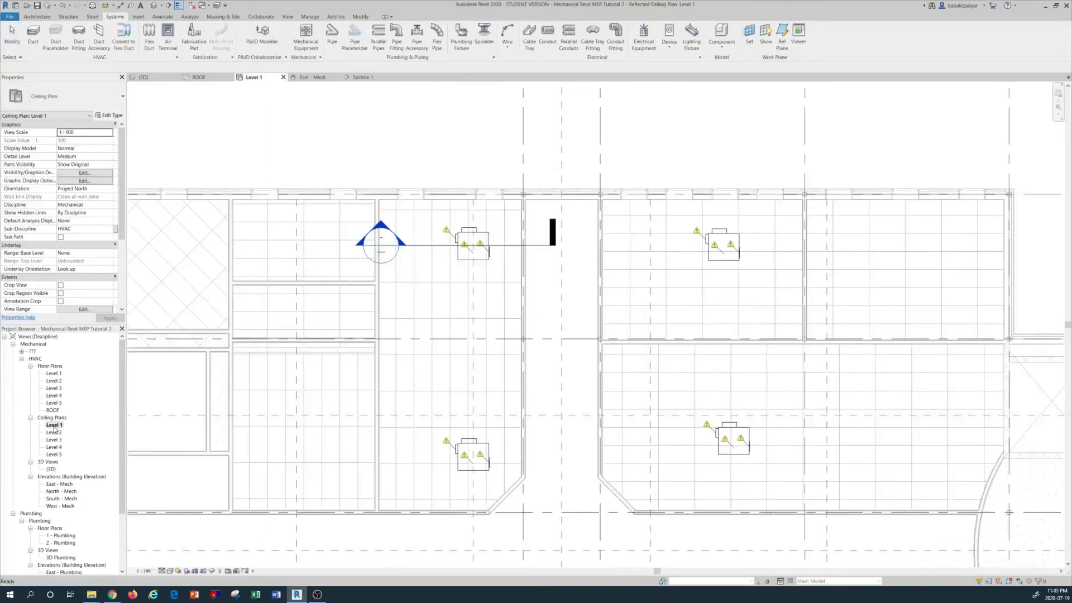
pyautogui.click(484, 237)
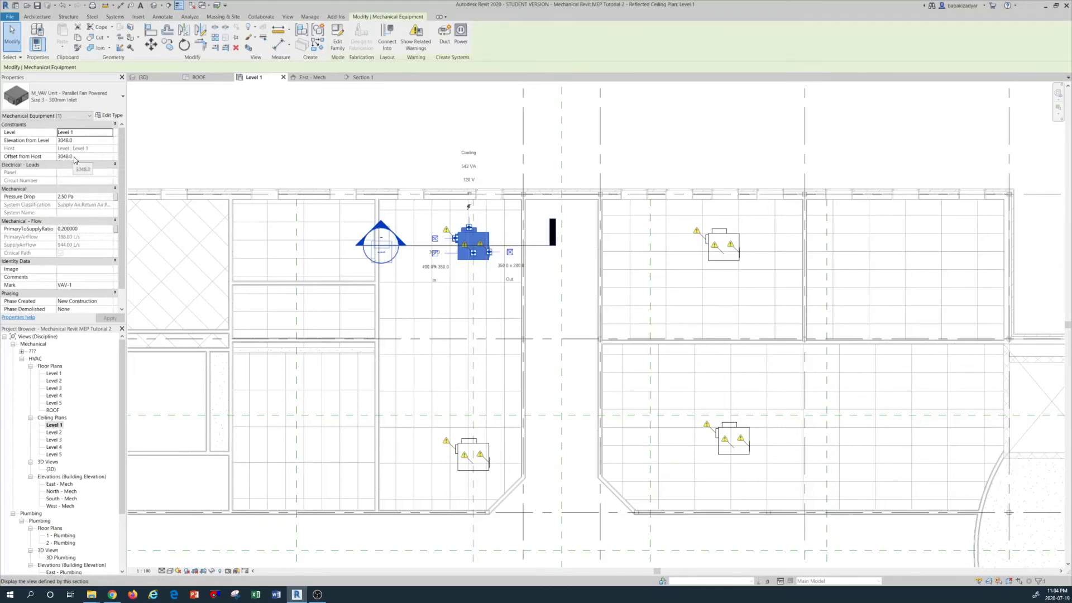
pyautogui.click(626, 284)
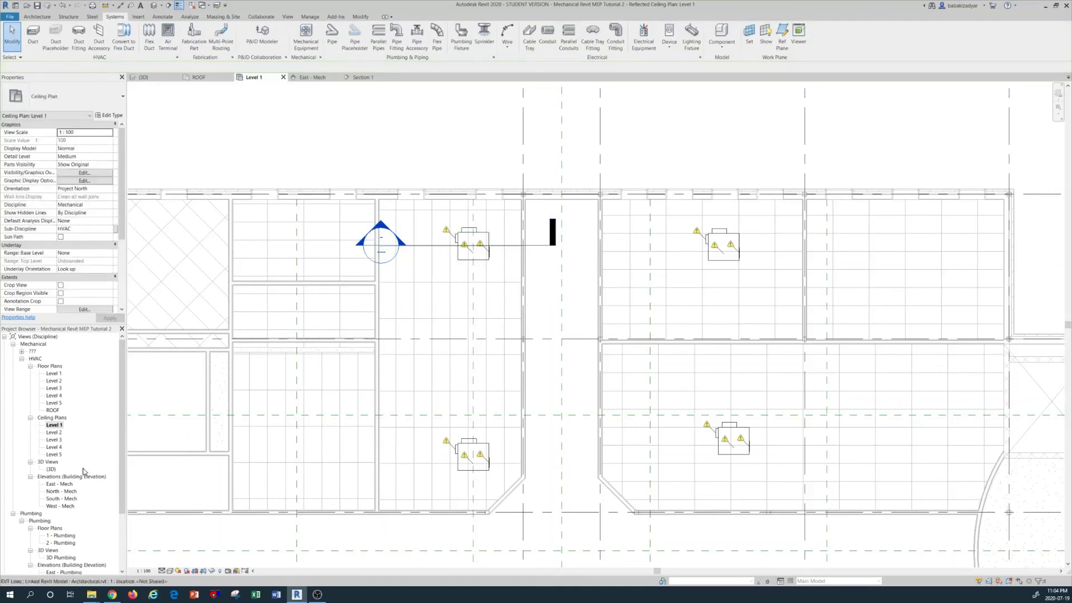
# - Open the East - Mech elevation and check the elevation properties of the southernmost VAV unit above Level 1
pyautogui.doubleClick(62, 485)
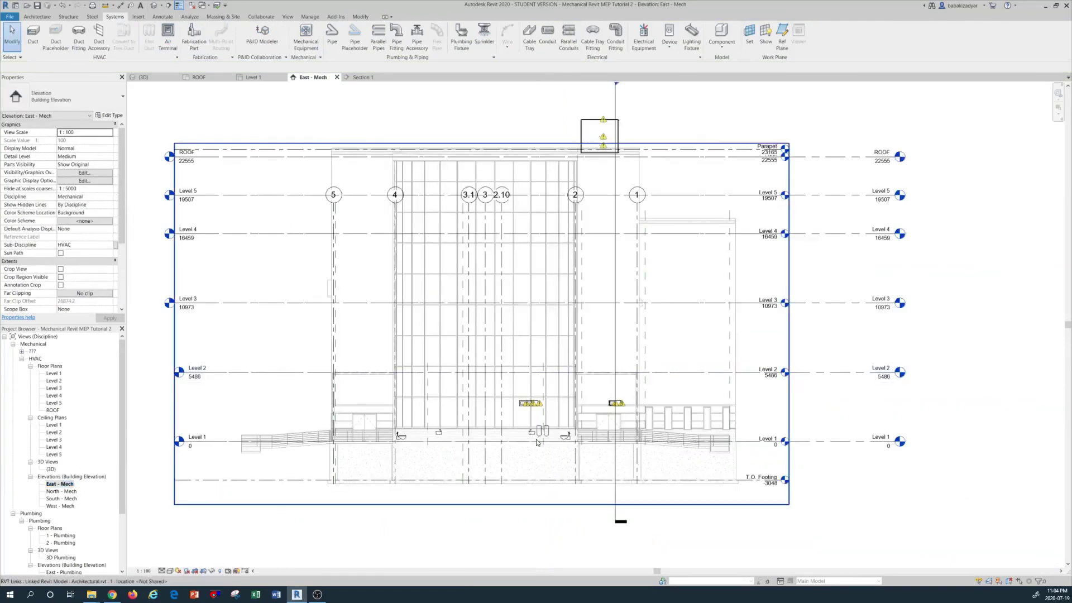
pyautogui.scroll(2, 589, 450)
pyautogui.scroll(3, 507, 427)
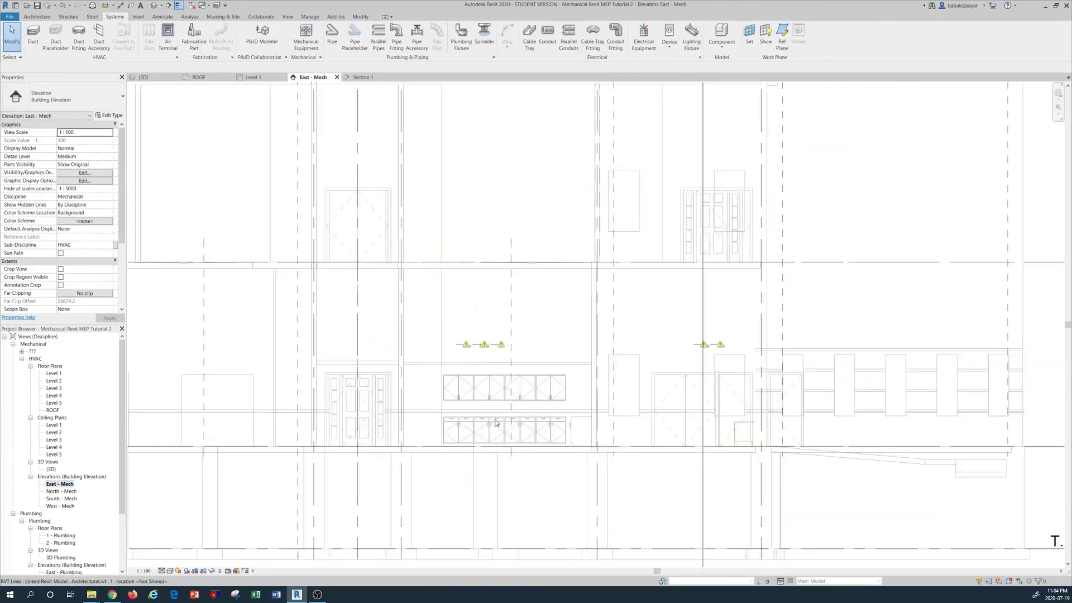
pyautogui.scroll(2, 490, 411)
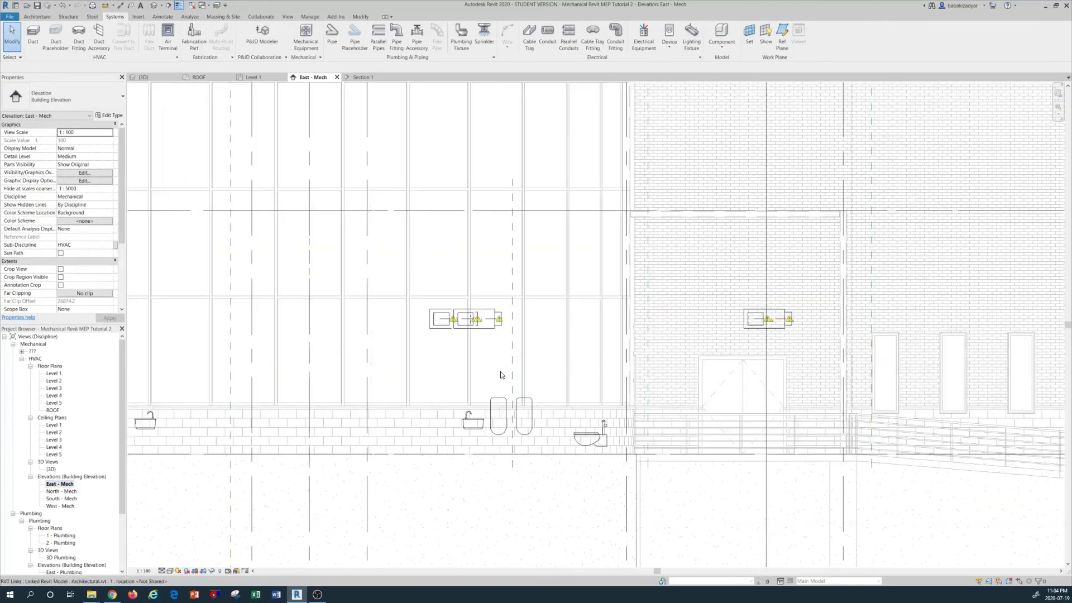
pyautogui.click(441, 332)
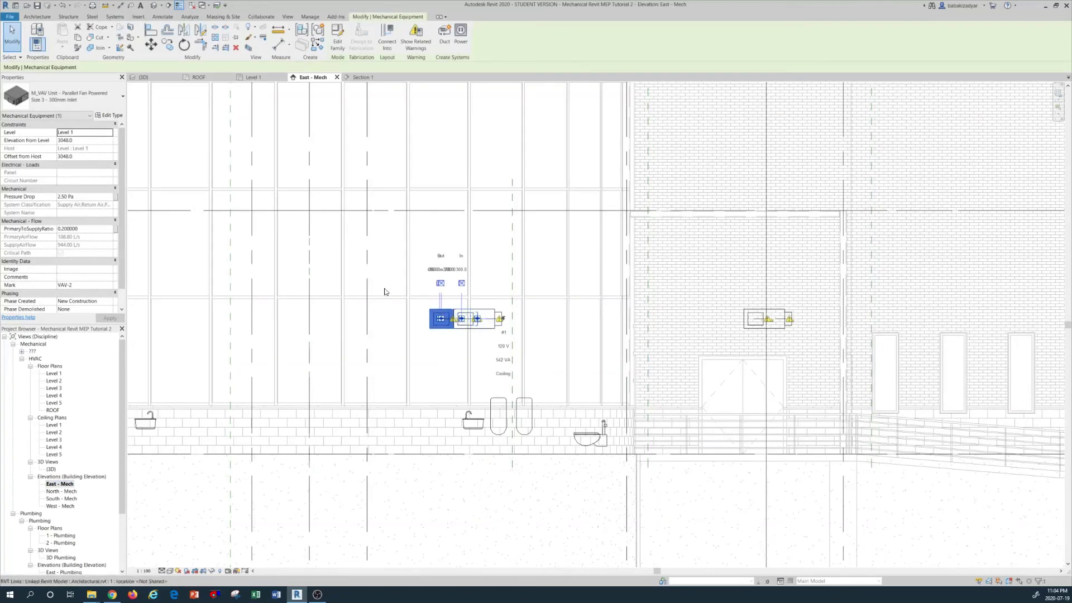
pyautogui.scroll(-5, 495, 296)
pyautogui.scroll(-1, 496, 299)
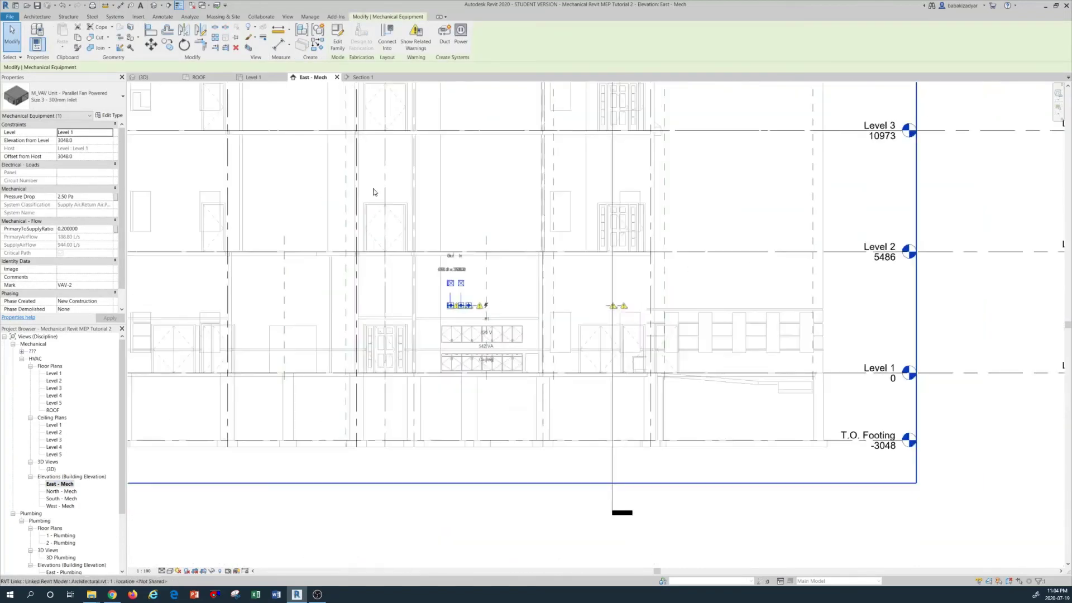
pyautogui.click(278, 44)
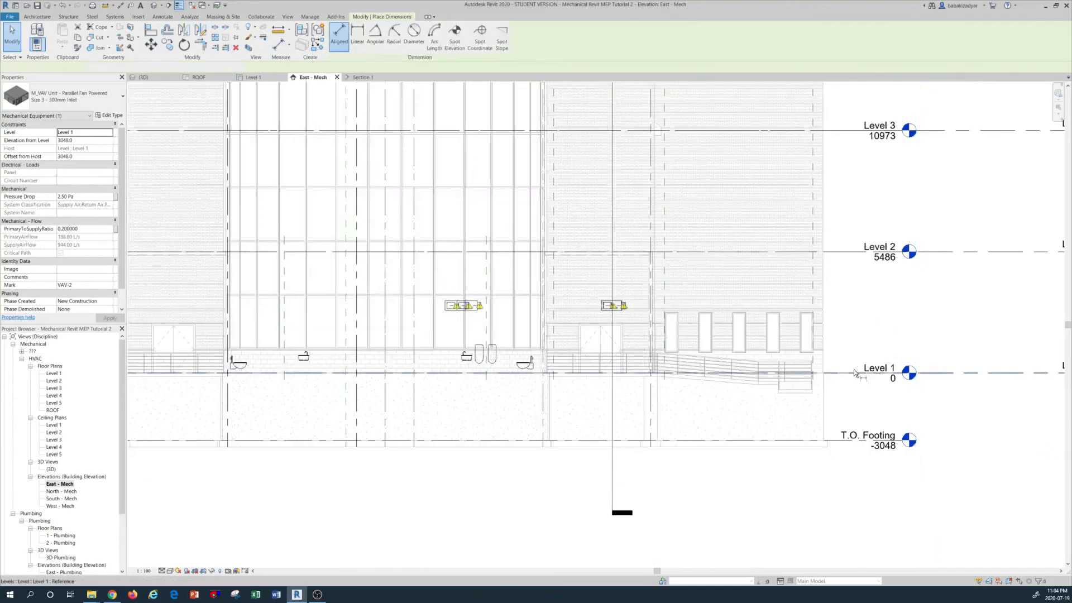
pyautogui.scroll(3, 472, 329)
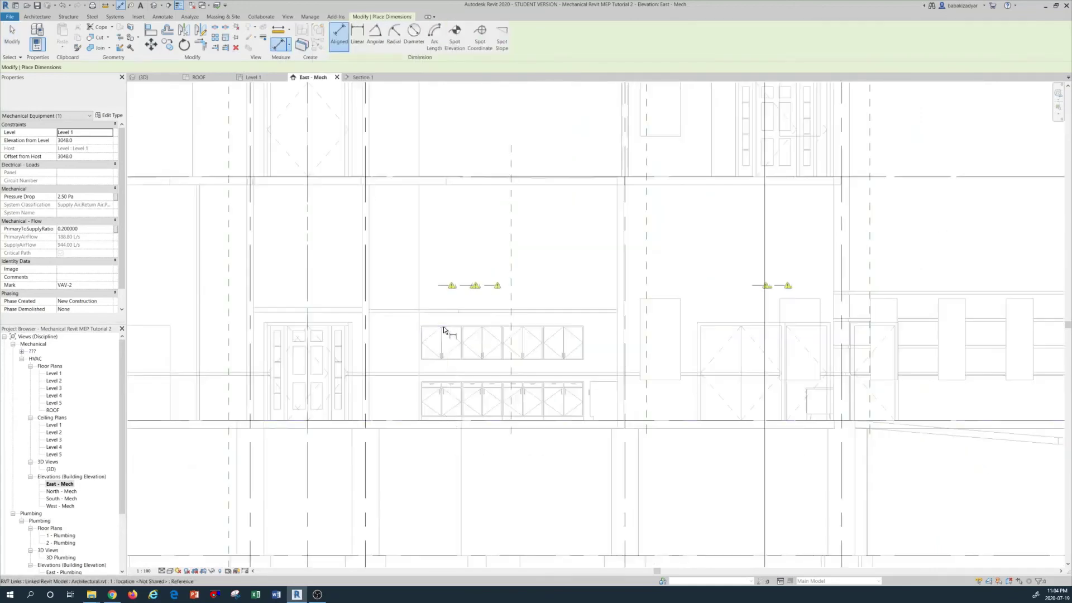
pyautogui.scroll(2, 423, 276)
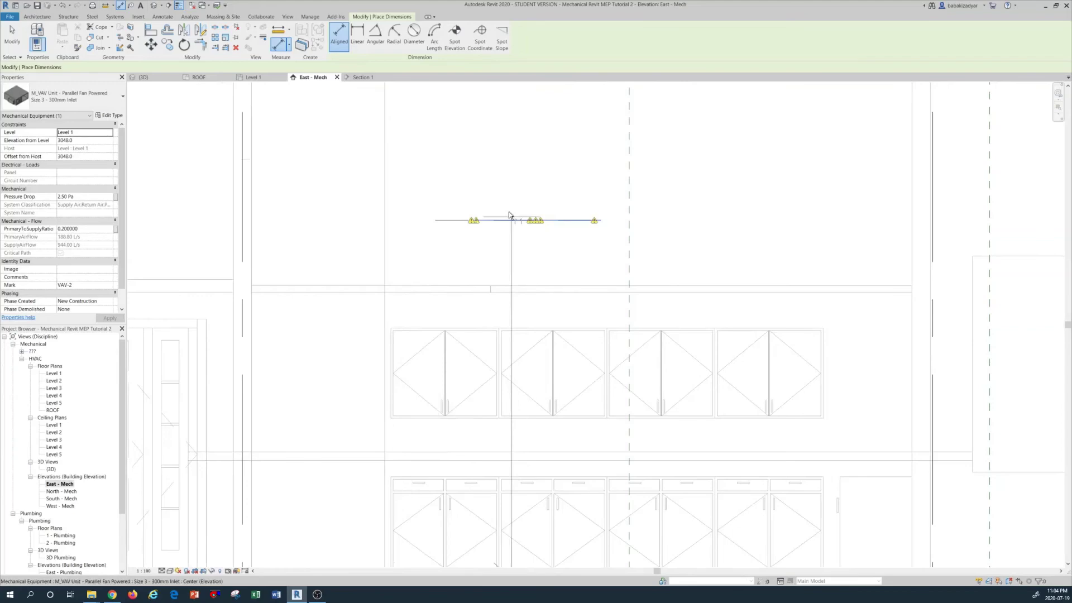
pyautogui.scroll(-2, 508, 215)
pyautogui.scroll(-2, 509, 215)
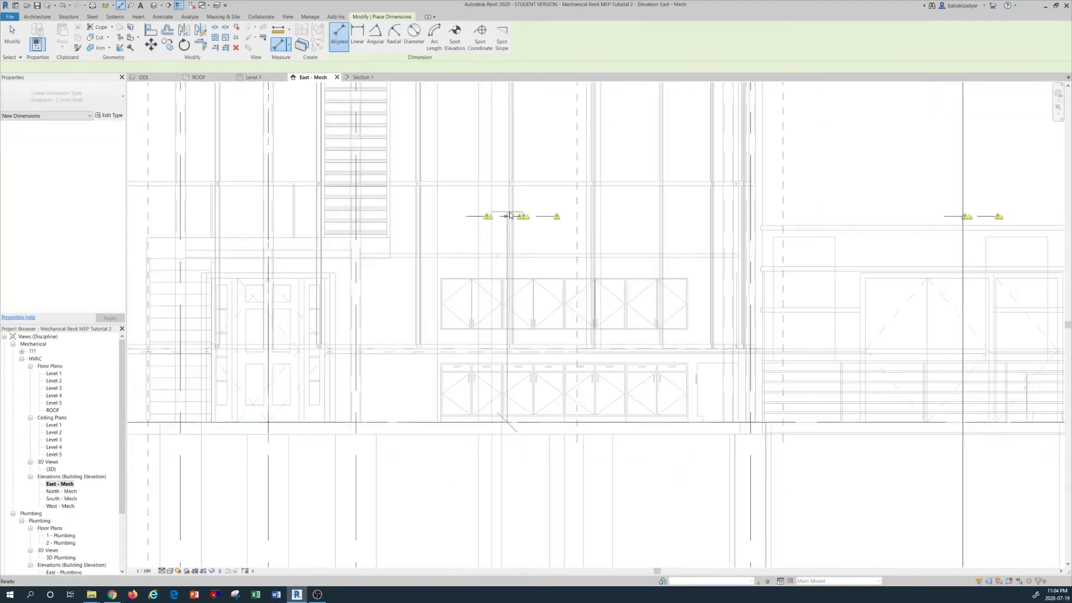
pyautogui.scroll(-3, 564, 306)
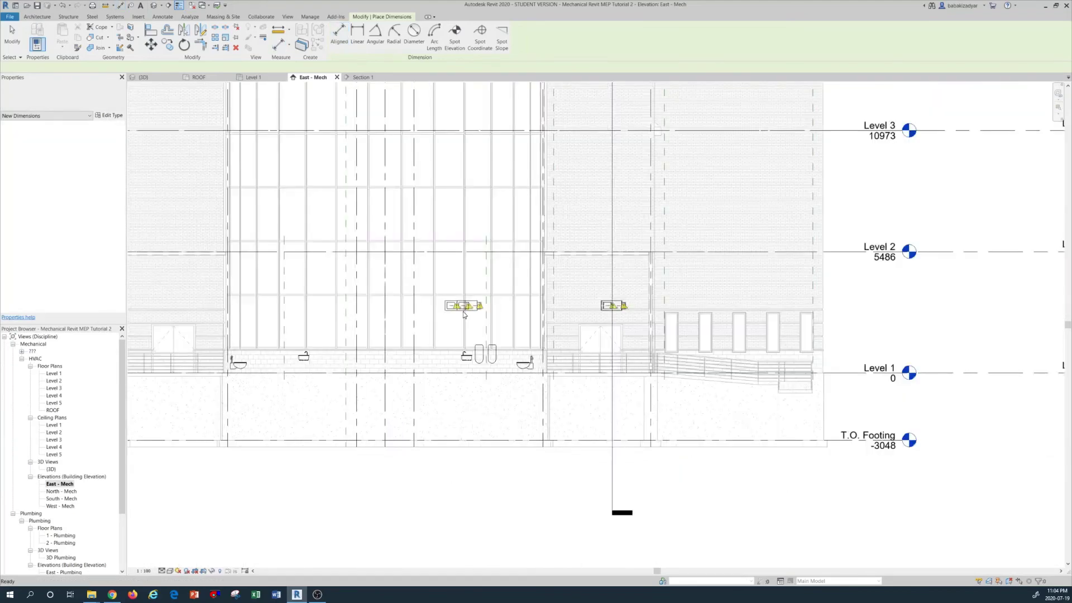
pyautogui.press('Escape')
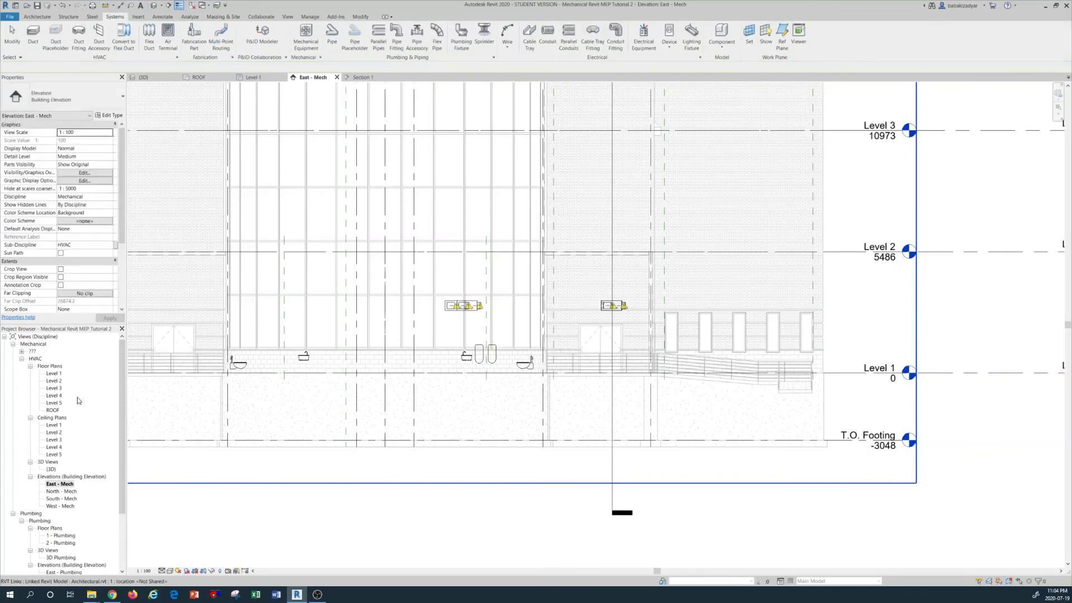
# - Return through the Level 1 ceiling plan to the building section and delete the dimension between Level 1 and the VAV unit's underside
pyautogui.doubleClick(55, 426)
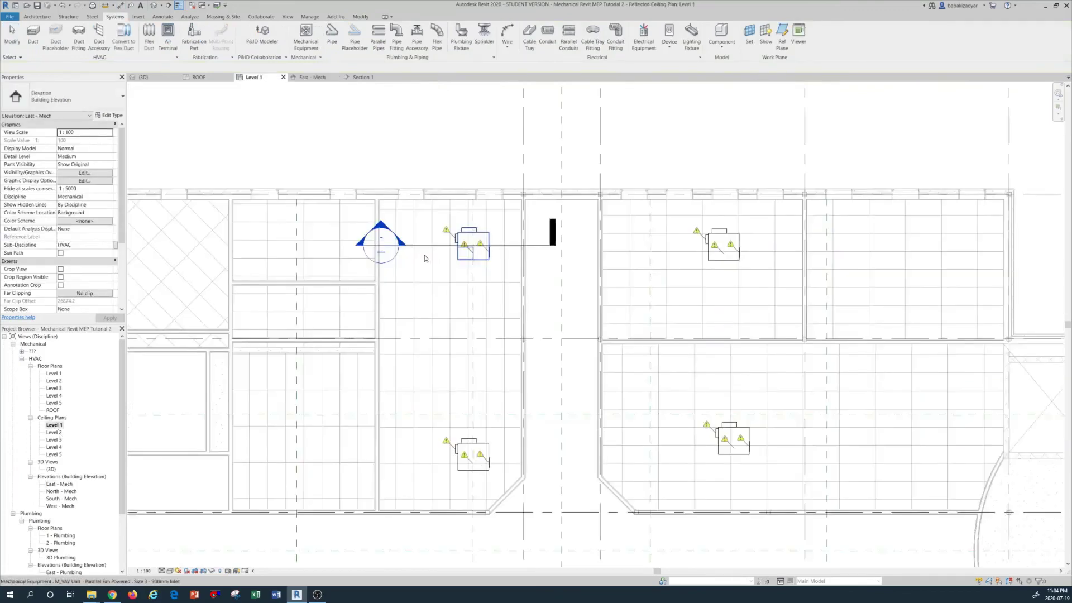
pyautogui.doubleClick(381, 225)
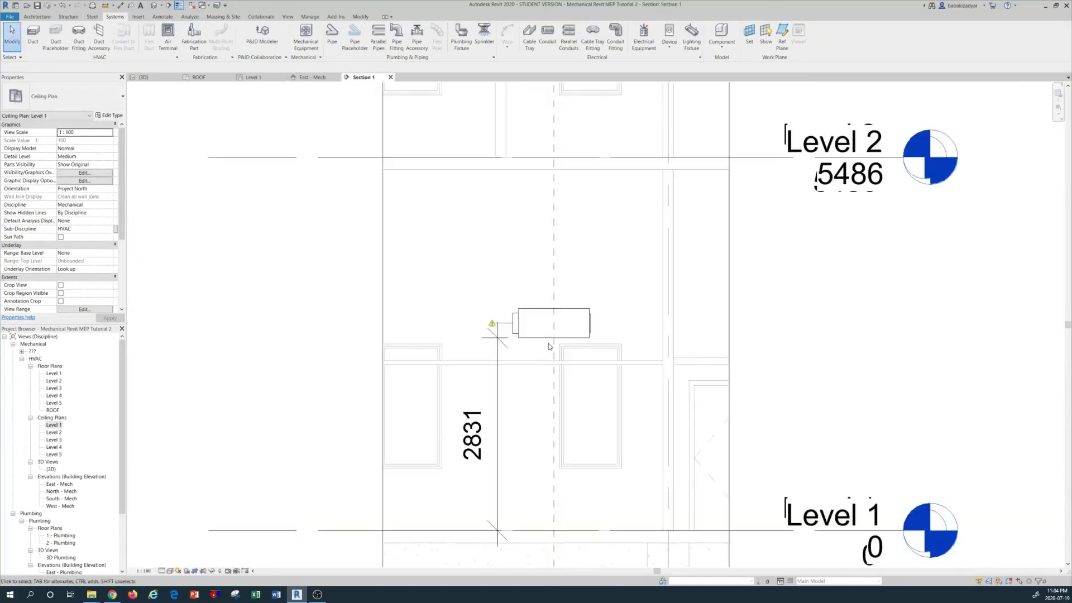
pyautogui.click(497, 383)
pyautogui.rightClick(497, 381)
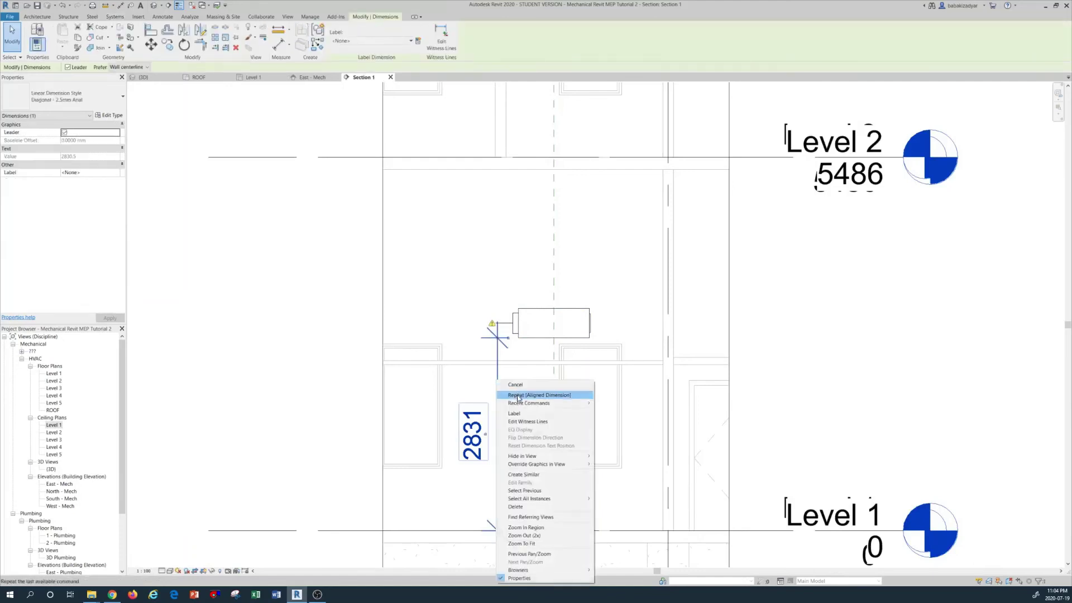
pyautogui.click(523, 507)
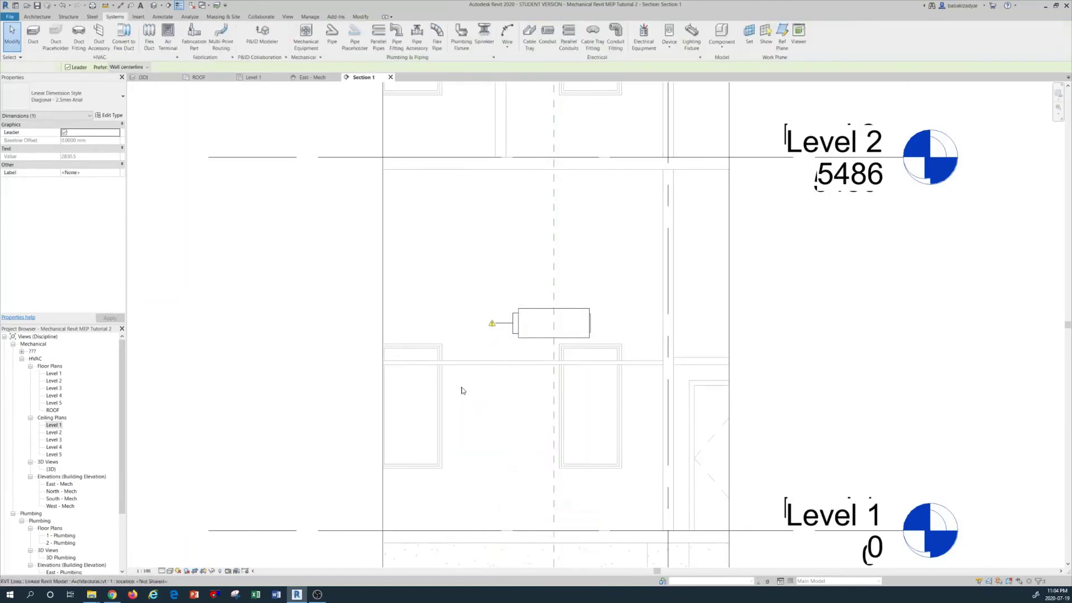
# - Place an aligned dimension from Level 1 up to the VAV unit's horizontal centreline, with the dimension line west of the unit
pyautogui.click(120, 5)
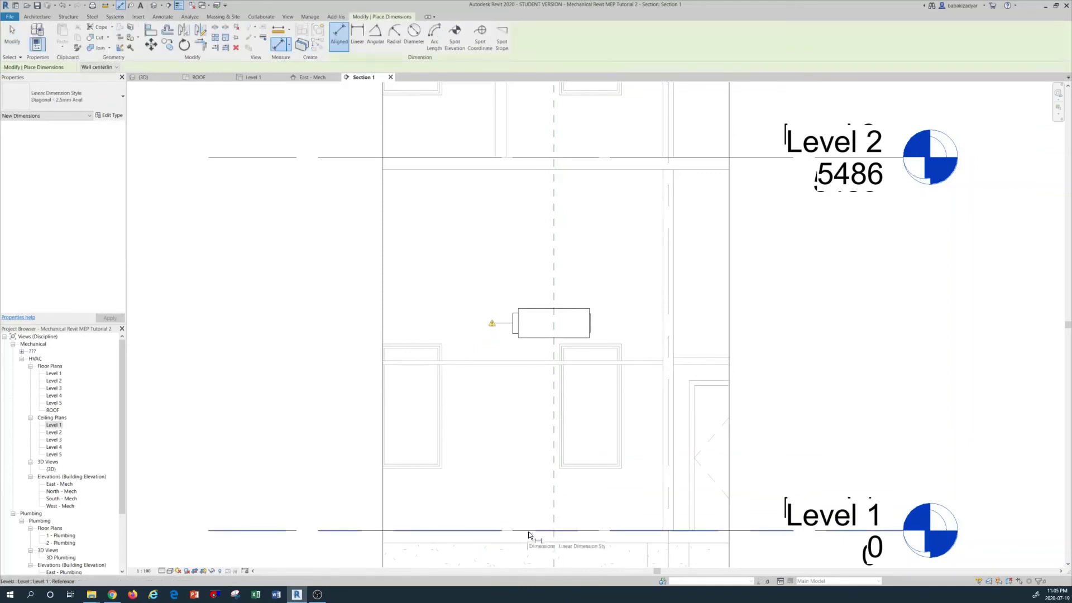
pyautogui.scroll(2, 540, 319)
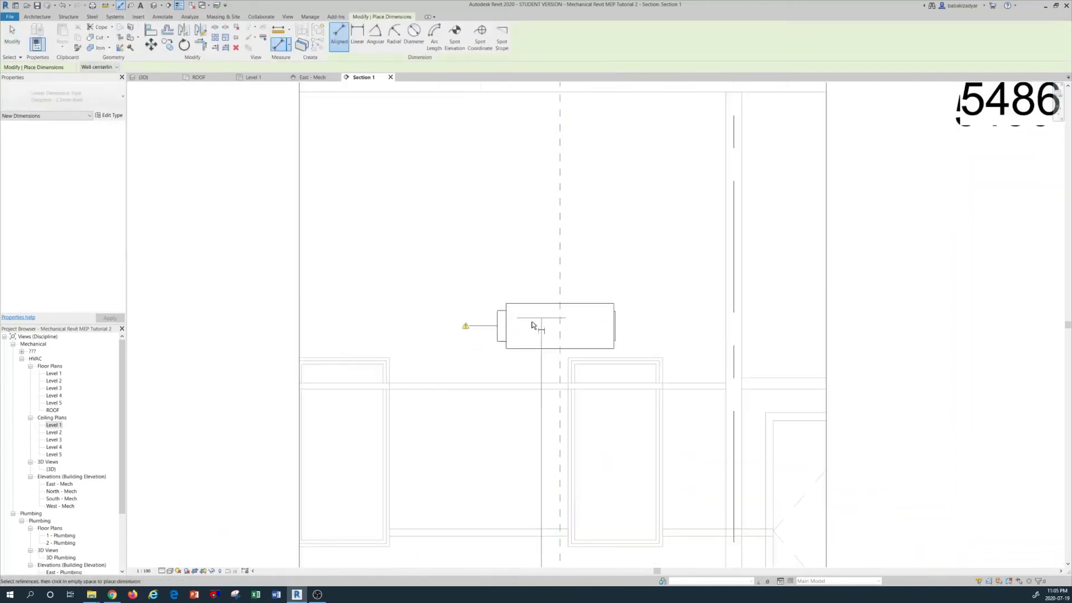
pyautogui.click(521, 327)
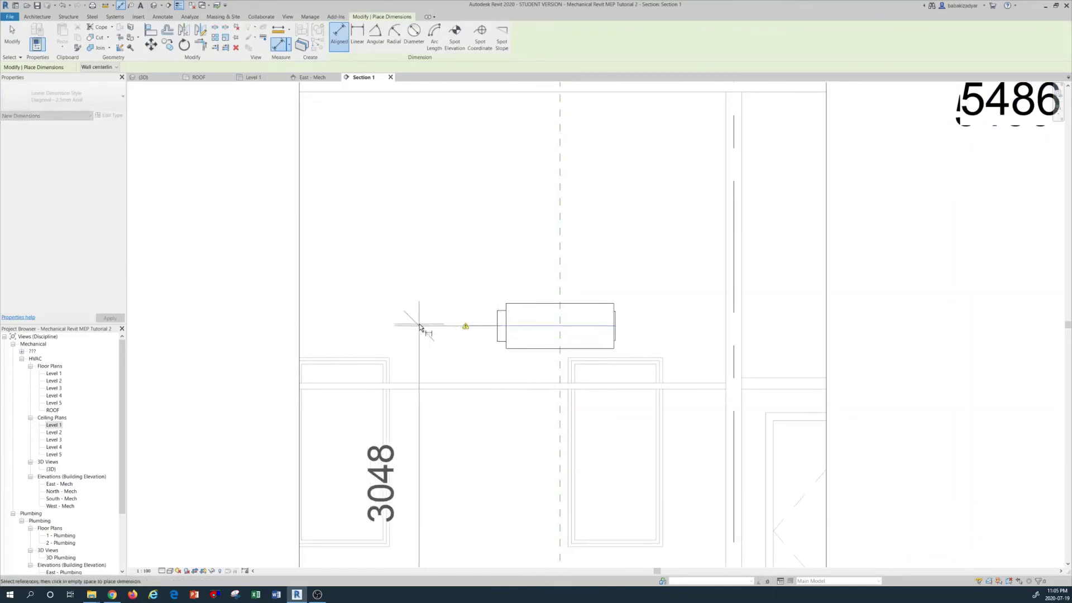
pyautogui.scroll(-1, 441, 323)
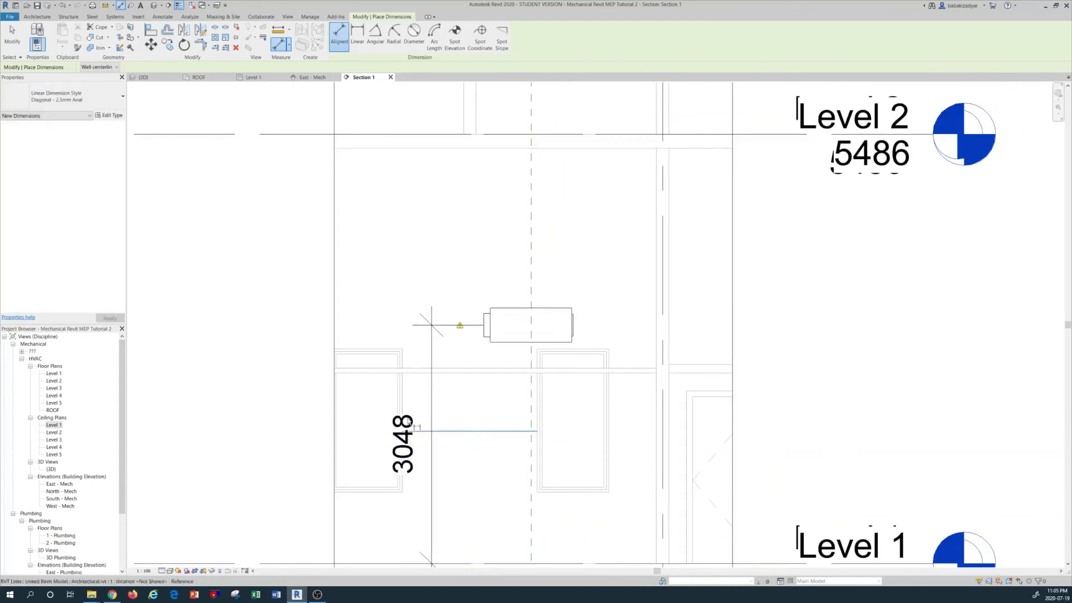
pyautogui.press('Escape')
pyautogui.press('Escape')
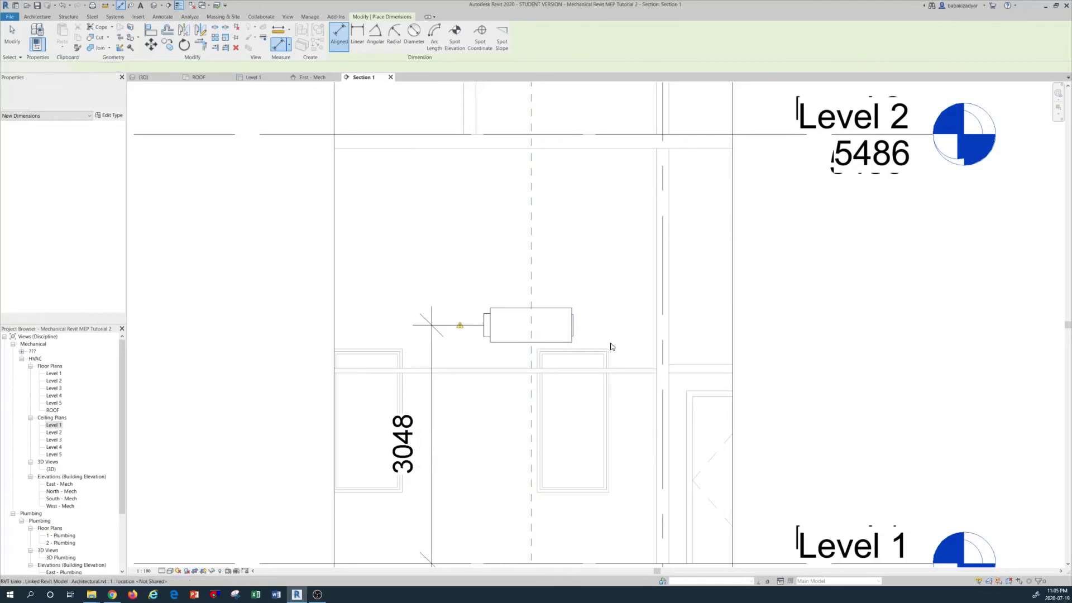
# - In the Level 1 ceiling plan, move the section line south of the northern VAV units and extend its east end between grids E and F
pyautogui.scroll(-1, 608, 349)
pyautogui.scroll(-5, 557, 372)
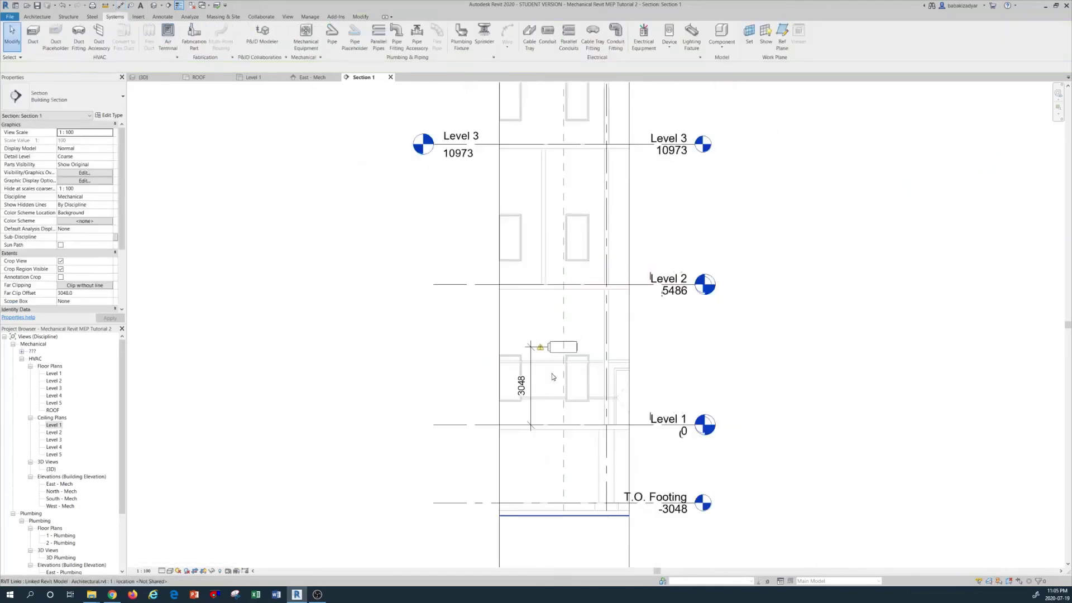
pyautogui.doubleClick(53, 426)
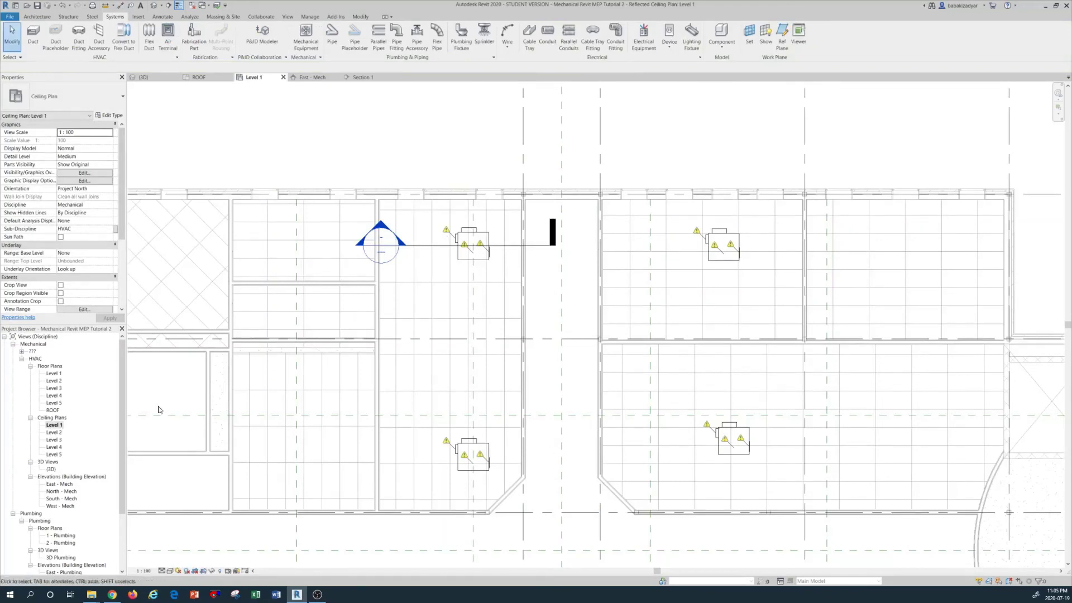
pyautogui.scroll(-2, 479, 350)
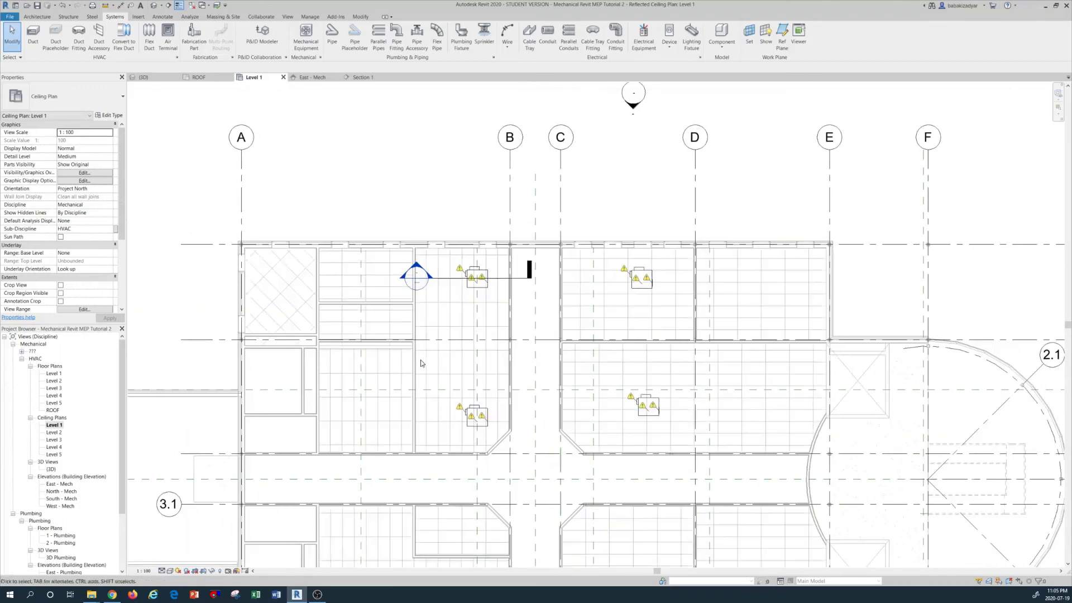
pyautogui.click(447, 282)
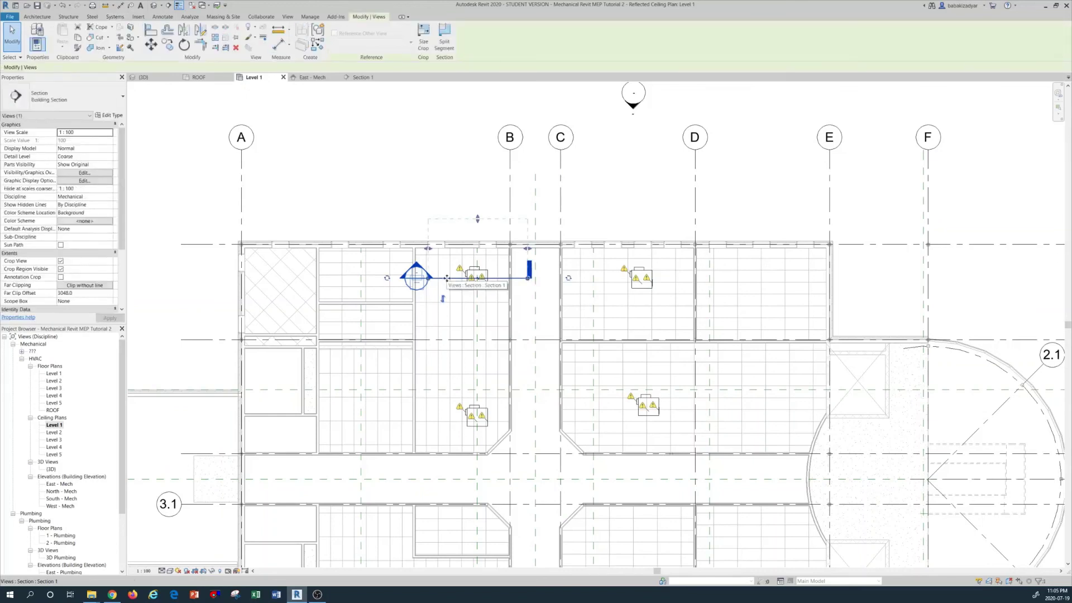
pyautogui.moveTo(447, 278); pyautogui.dragTo(454, 311)
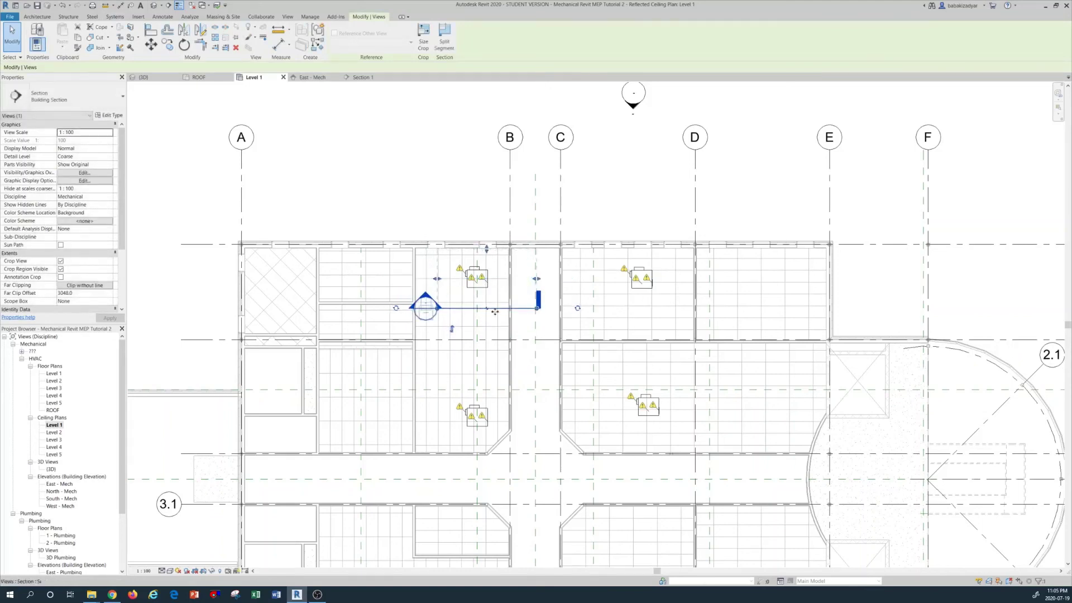
pyautogui.click(539, 309)
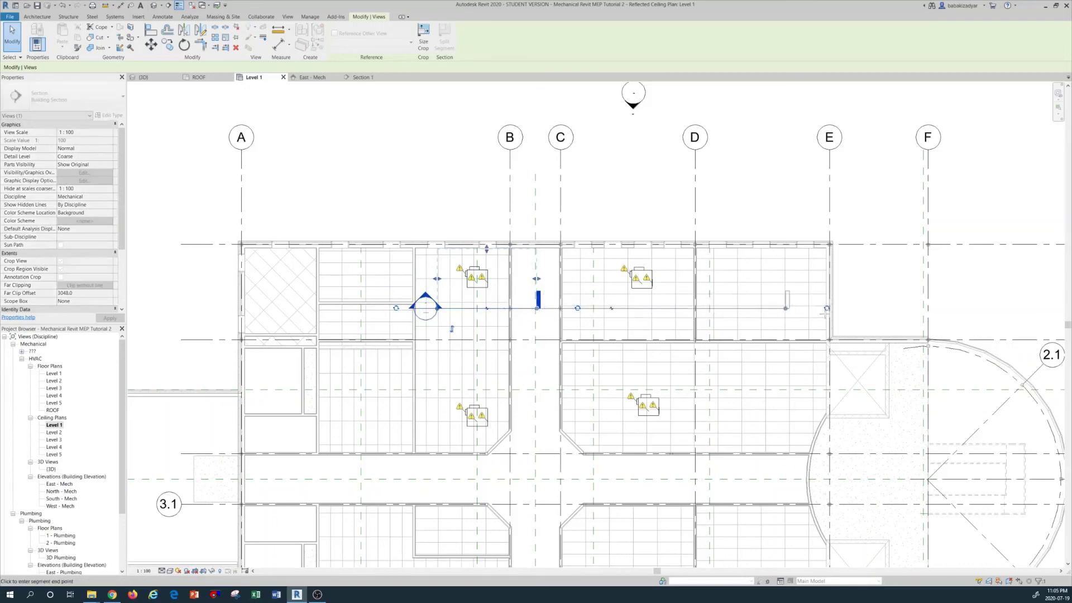
pyautogui.click(876, 310)
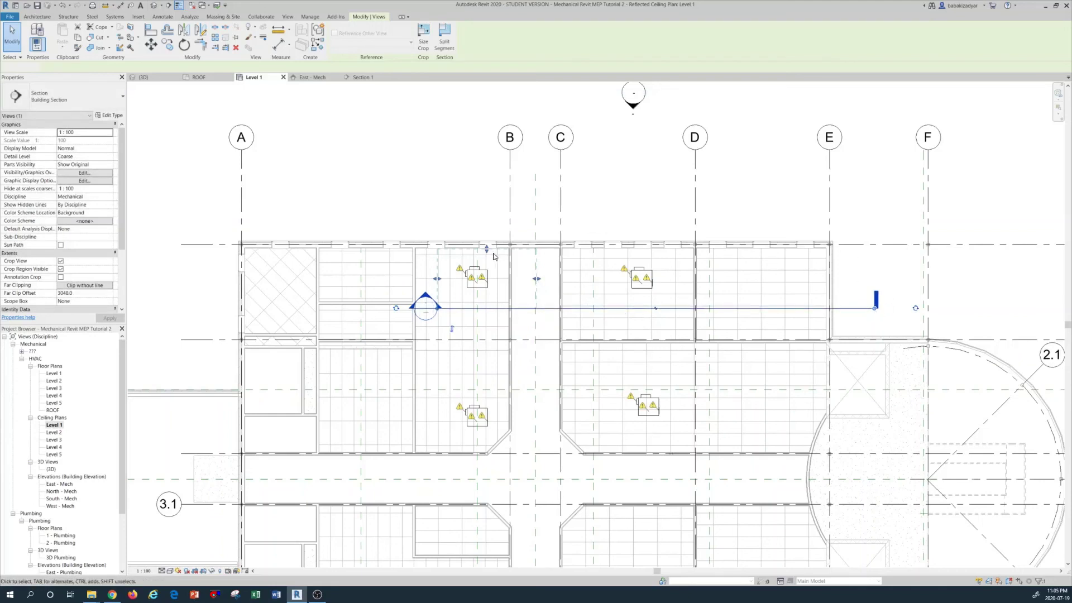
pyautogui.press('Escape')
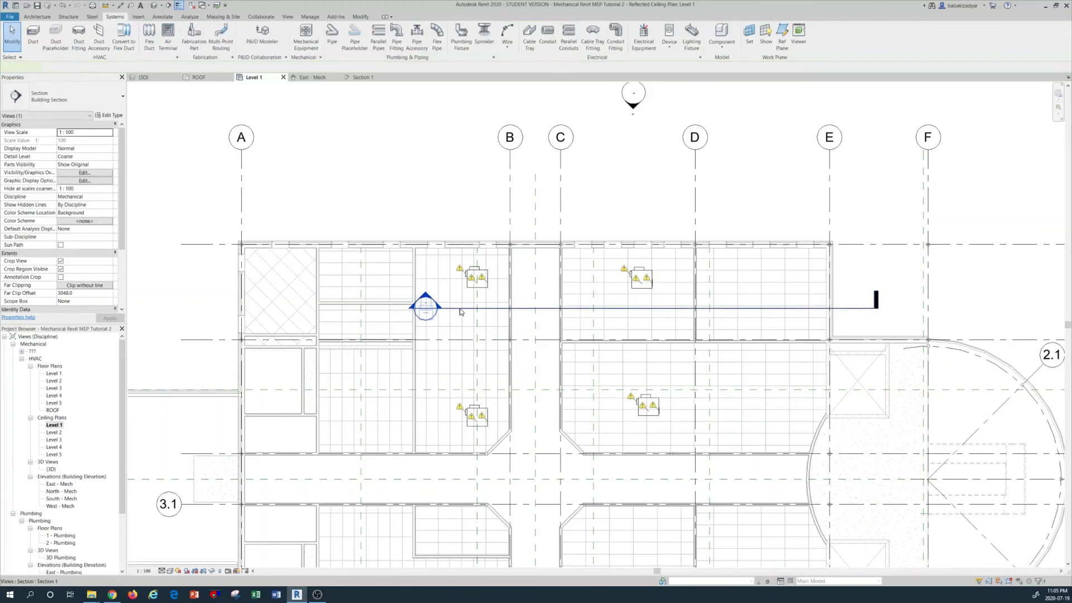
# - Stretch the section's view extents east past grid E and its far clip north beyond the exterior wall, to an offset of about 4970 mm
pyautogui.click(416, 303)
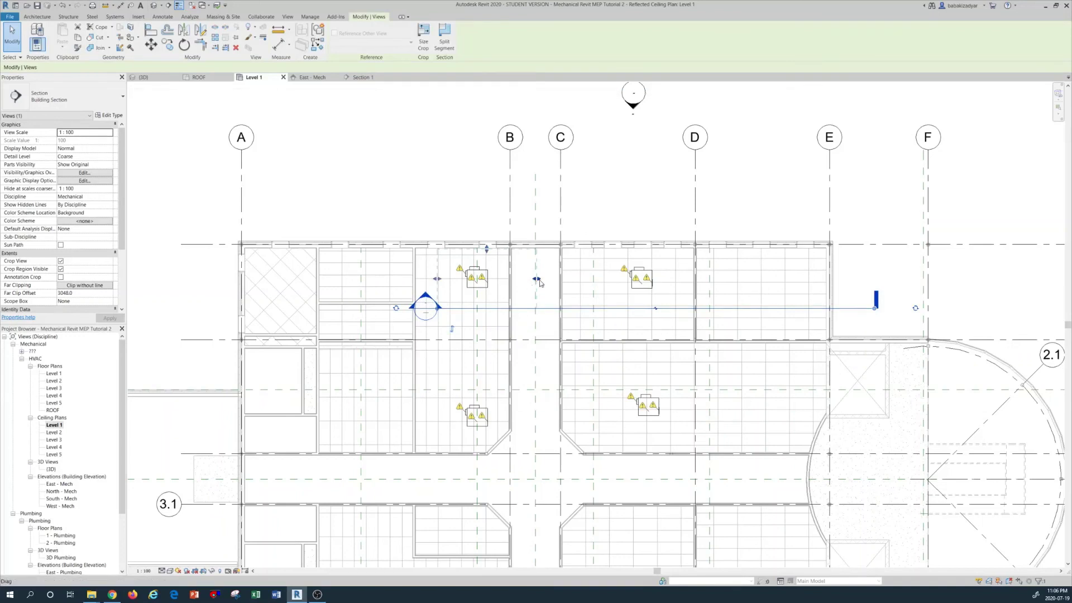
pyautogui.moveTo(540, 283); pyautogui.dragTo(864, 276)
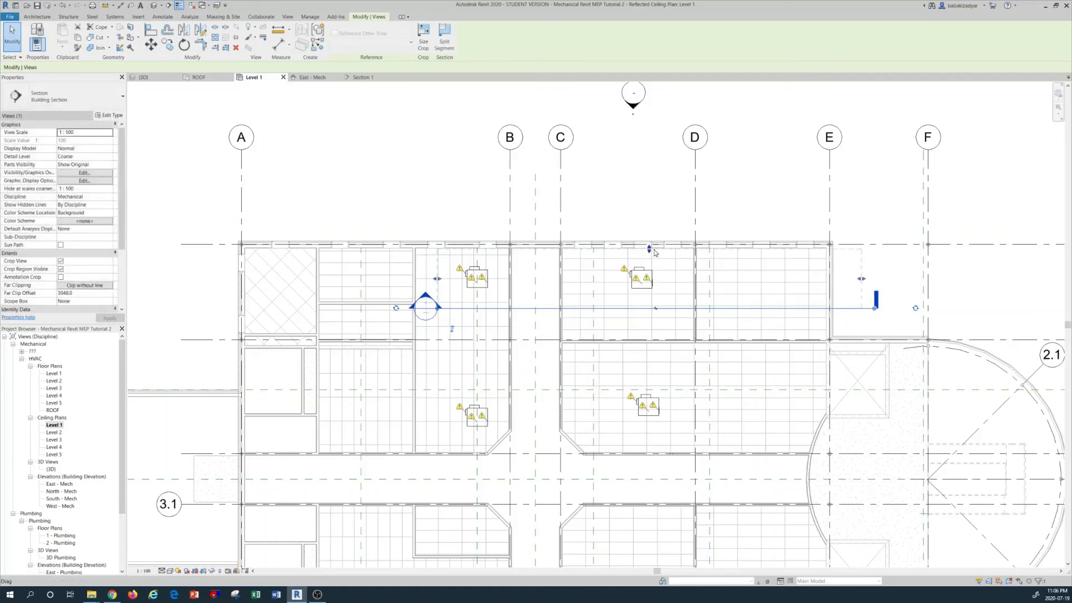
pyautogui.moveTo(650, 251); pyautogui.dragTo(652, 213)
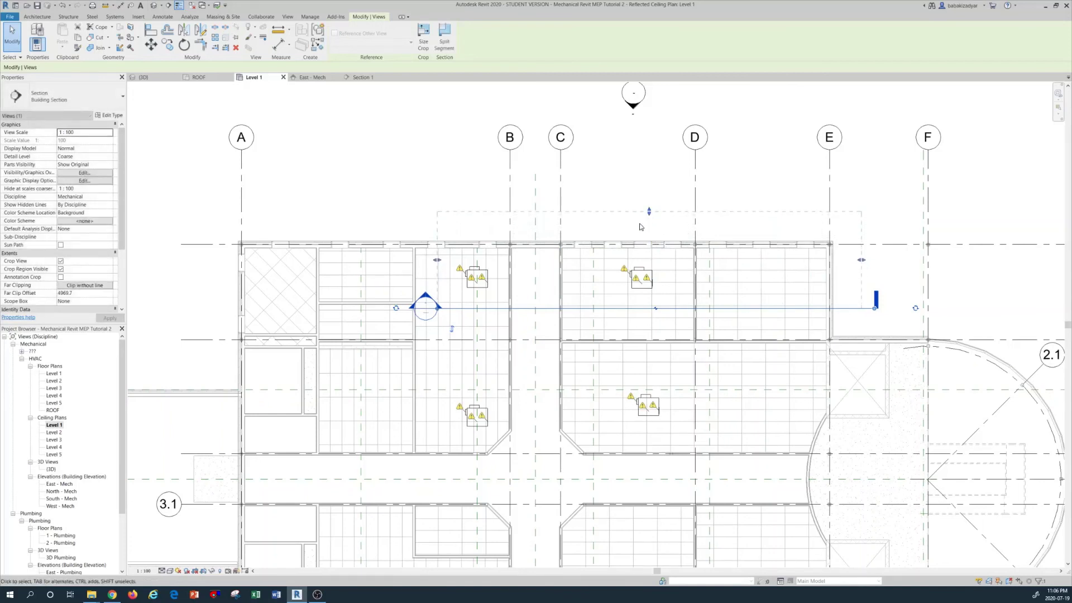
pyautogui.press('Escape')
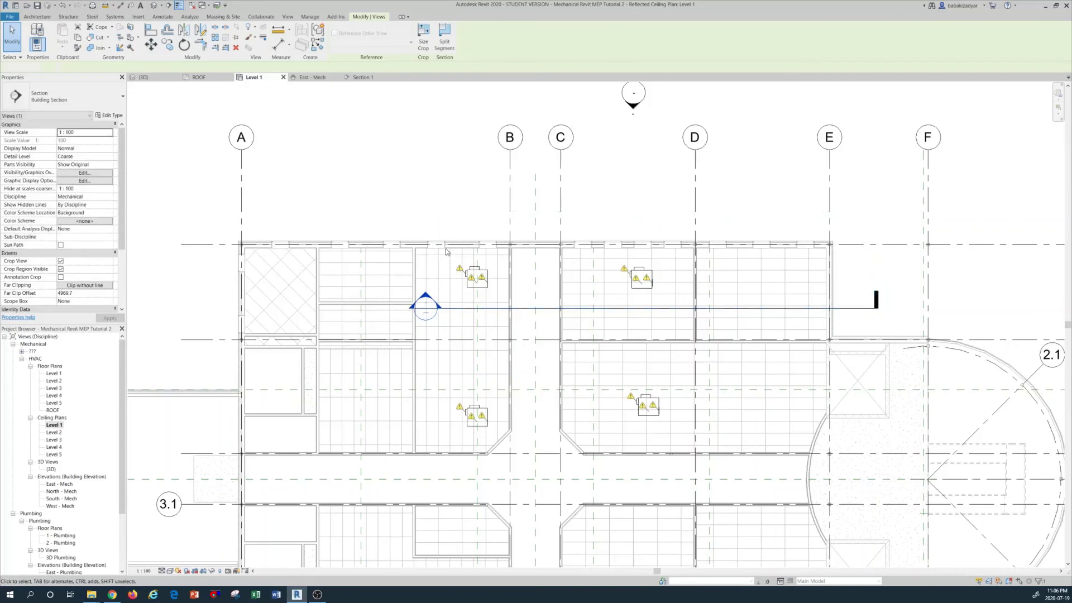
pyautogui.press('Escape')
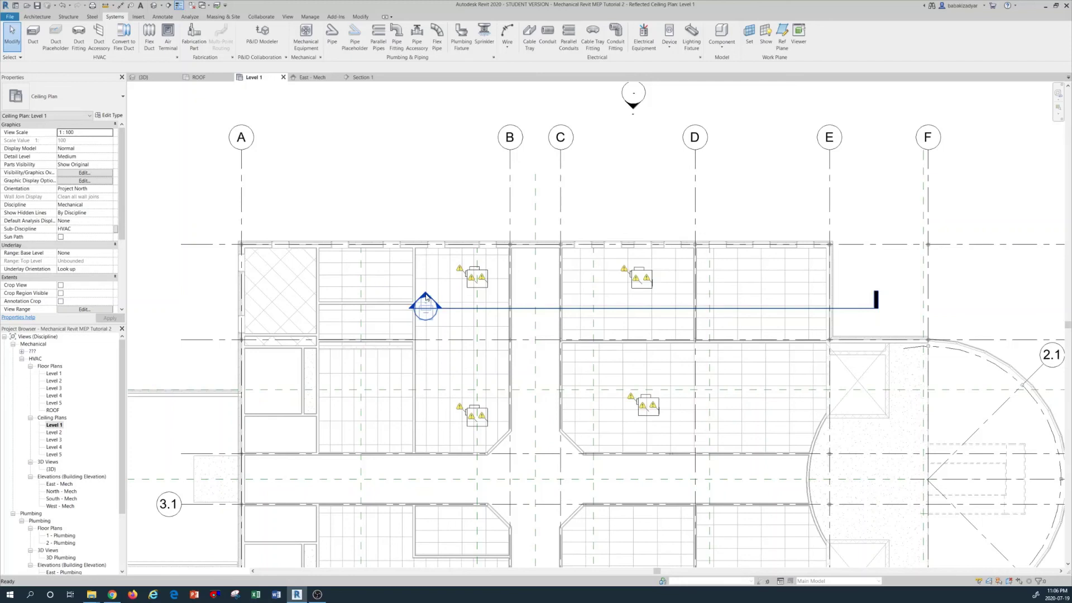
# - Open the widened building section from its section marker and examine the VAV units and rooftop air handler across the levels
pyautogui.doubleClick(425, 299)
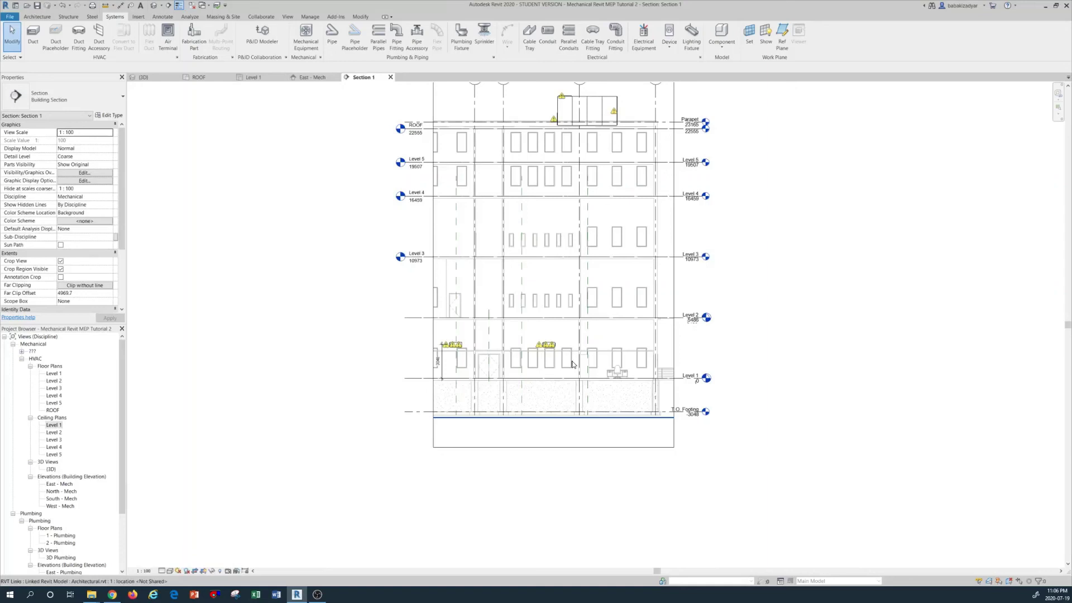
pyautogui.scroll(1, 528, 279)
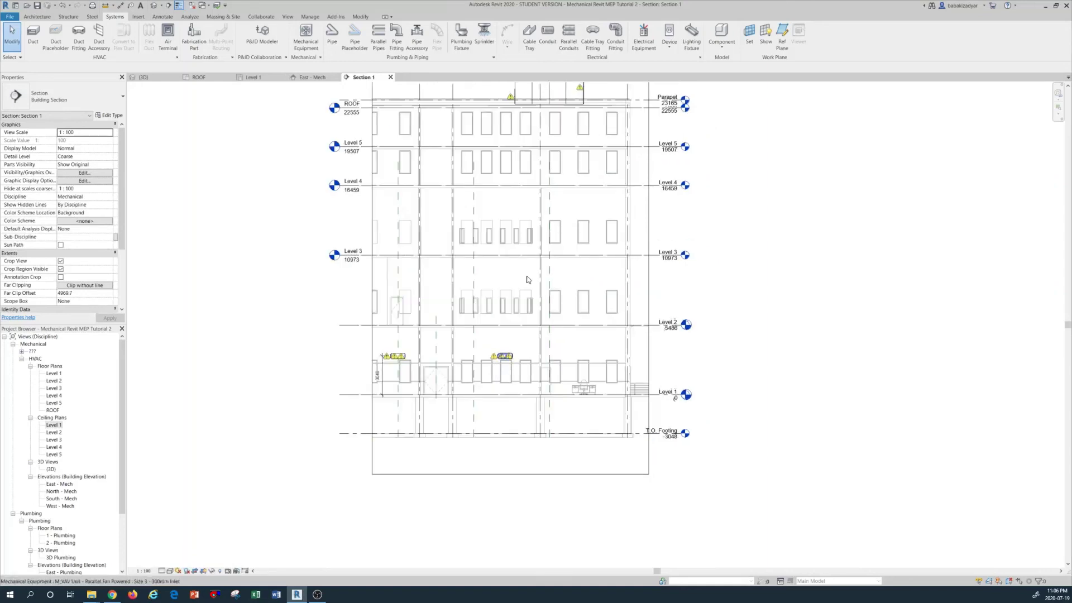
pyautogui.scroll(-1, 527, 279)
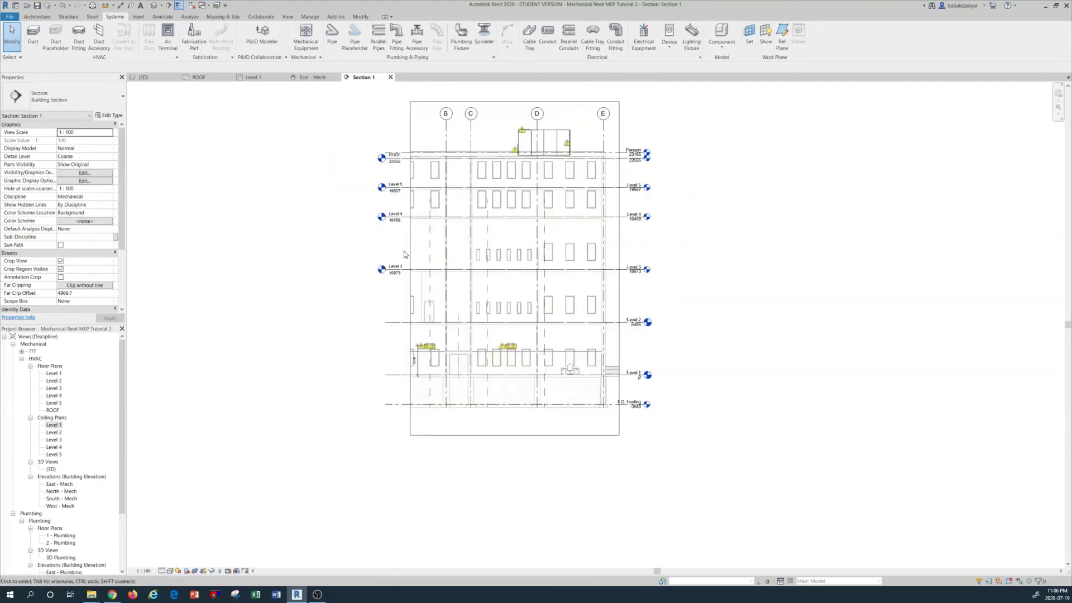